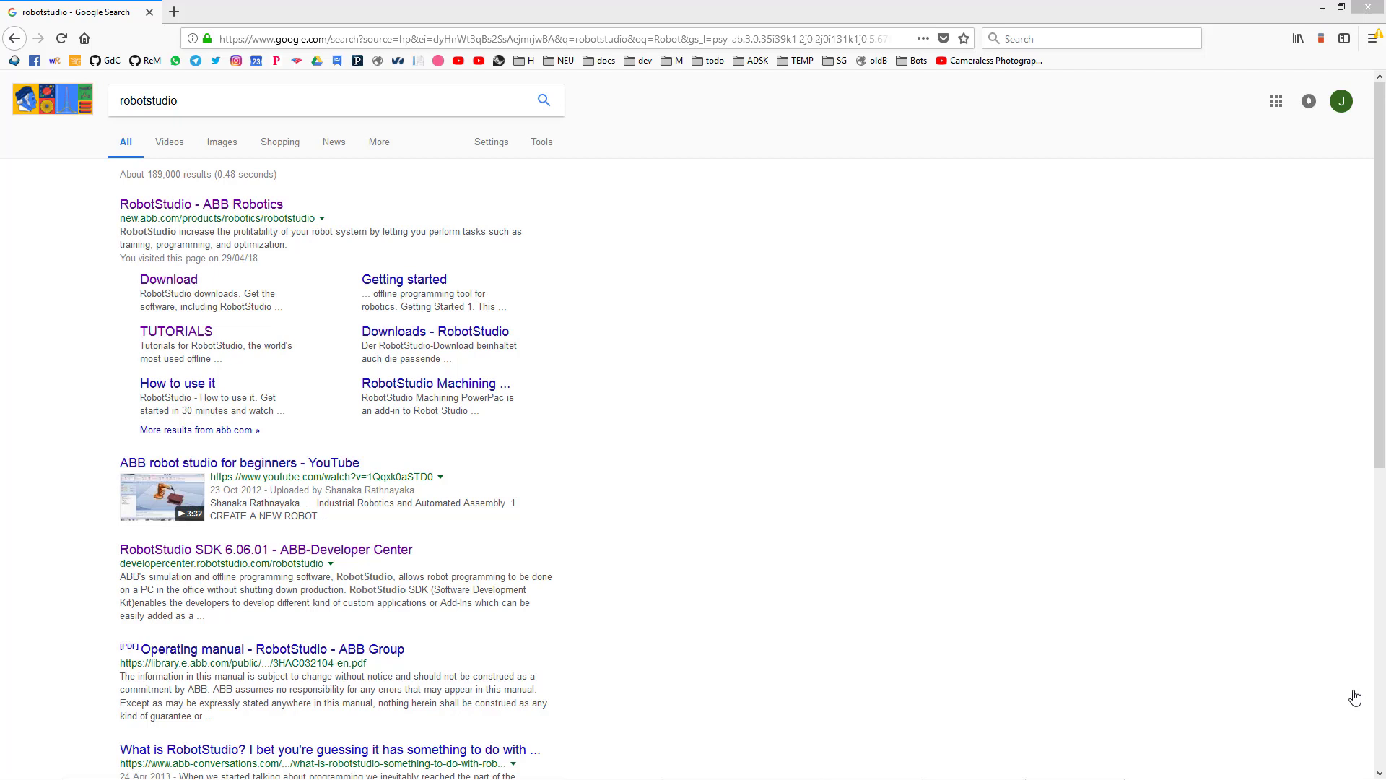
Reselect the 'robotstudio' query and run the Google search again.
left_click(332, 107)
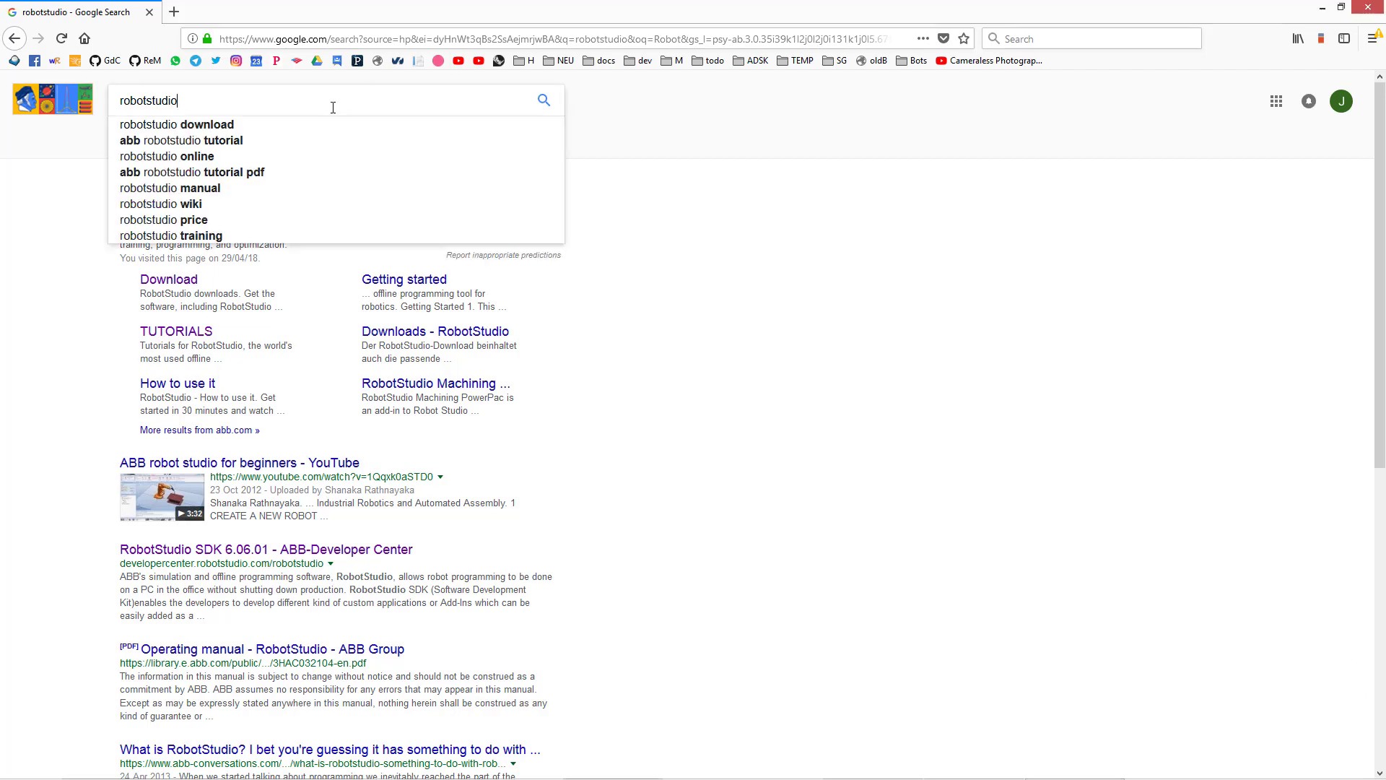
double_click(217, 99)
key("Return")
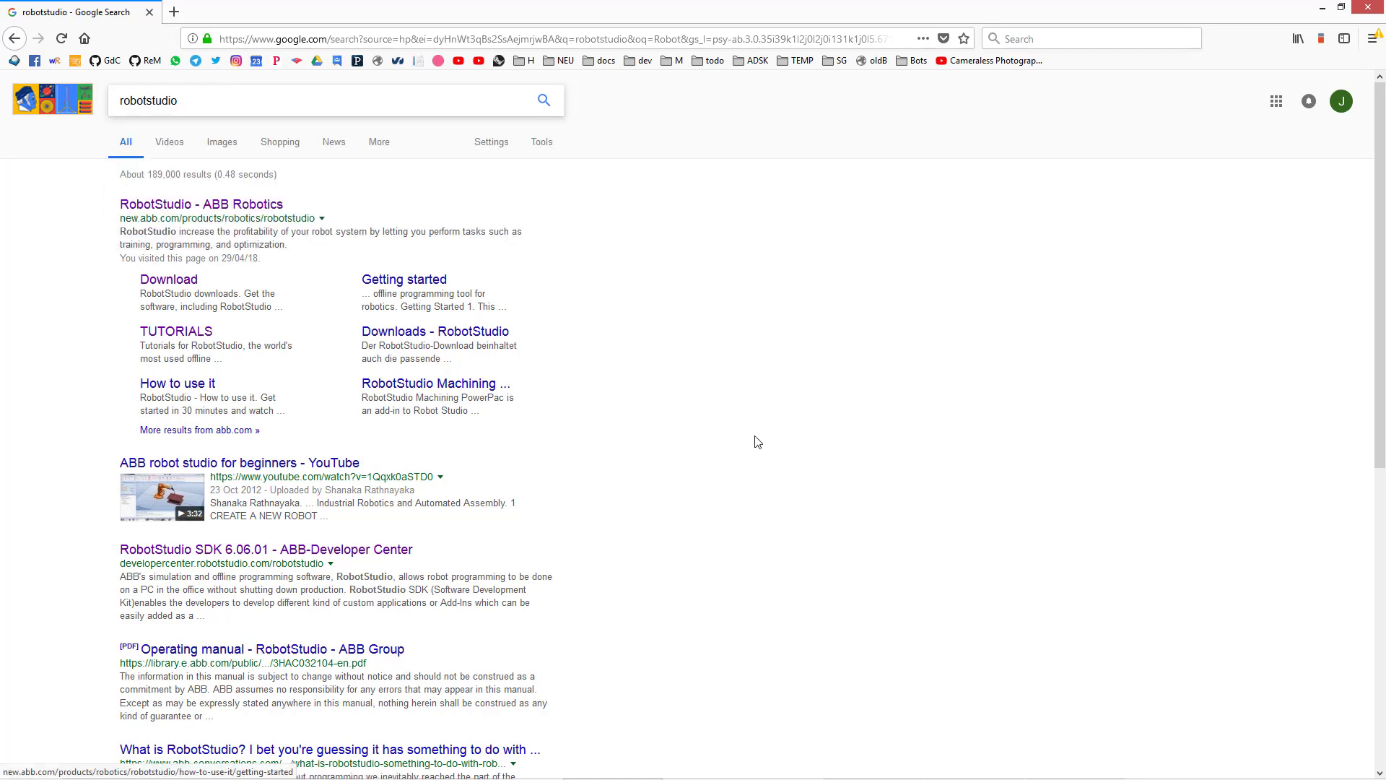
Open the ABB RobotStudio page and browse its Software Downloads list showing RobotStudio 6.07.
left_click(187, 209)
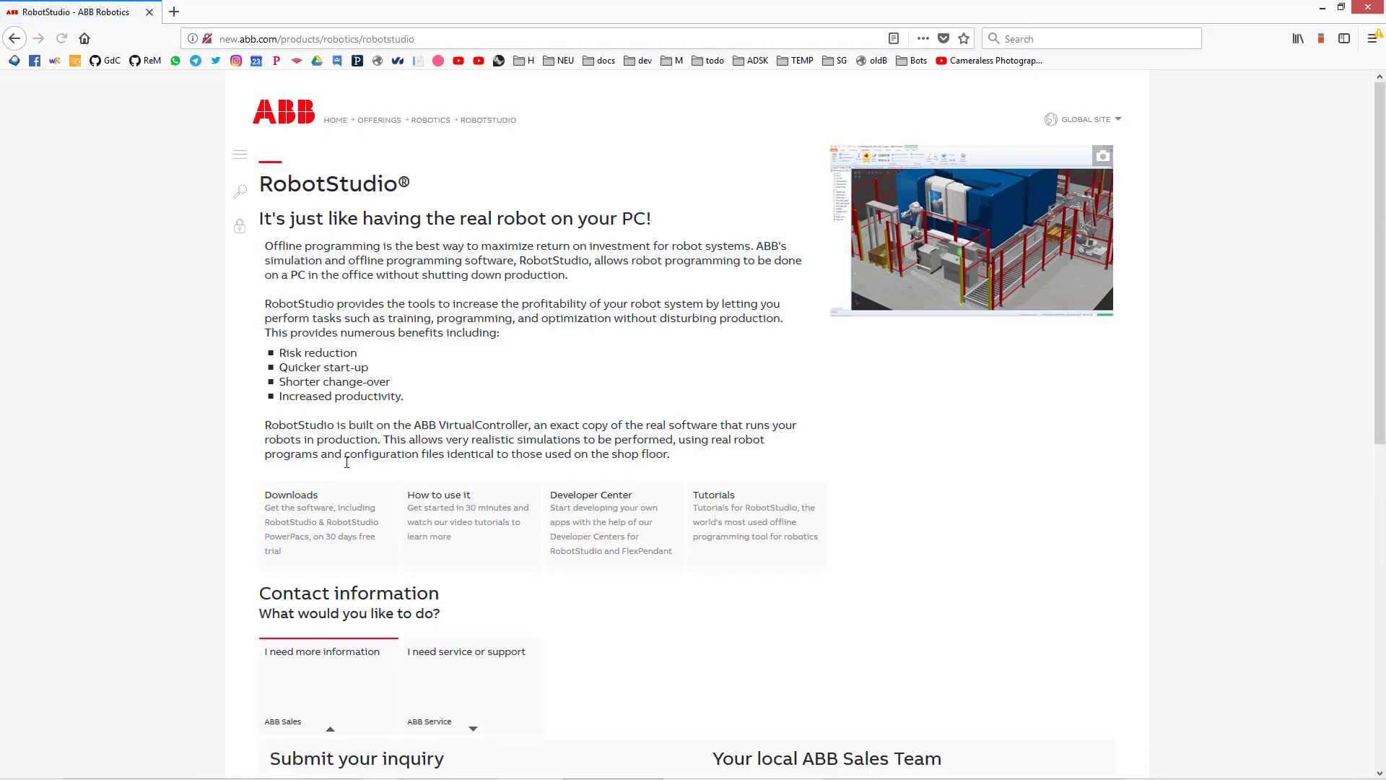
left_click(324, 521)
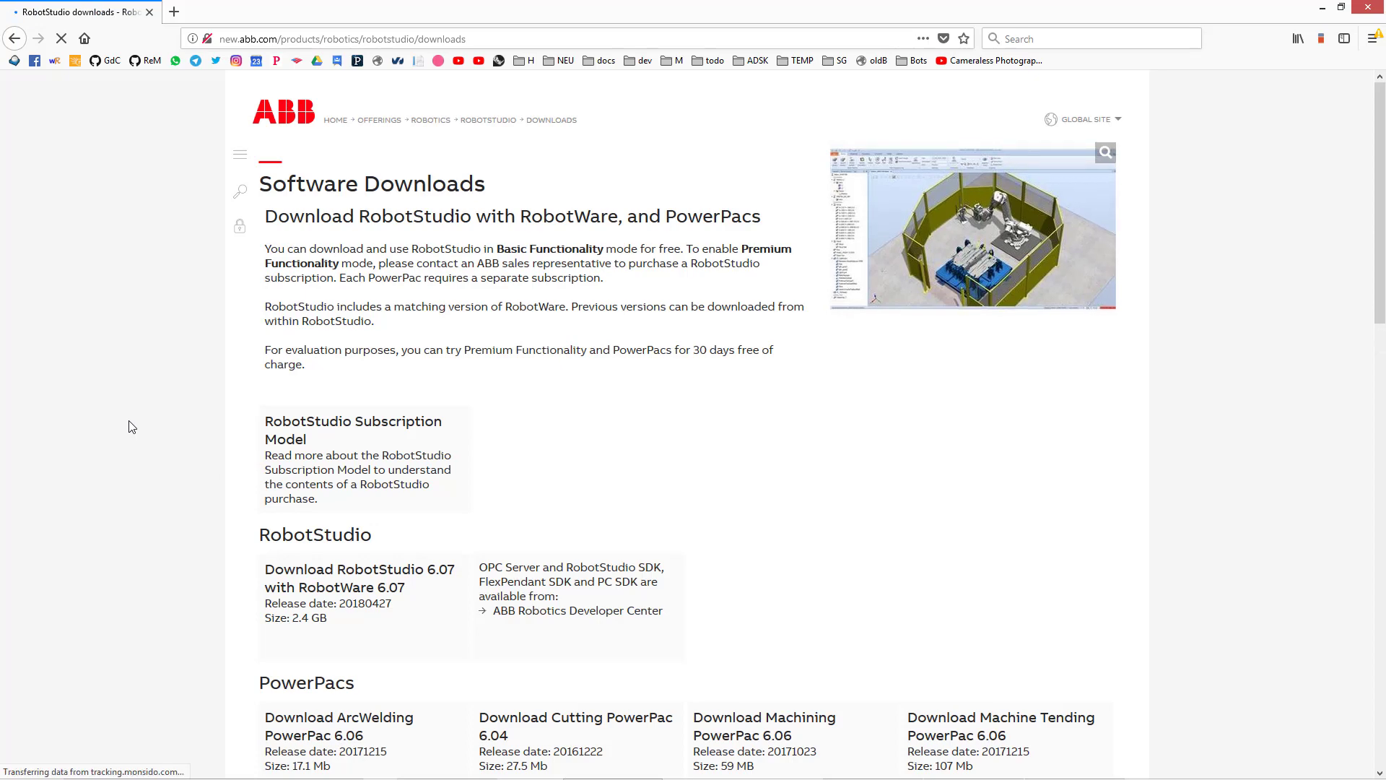
scroll(132, 427, "down", 2)
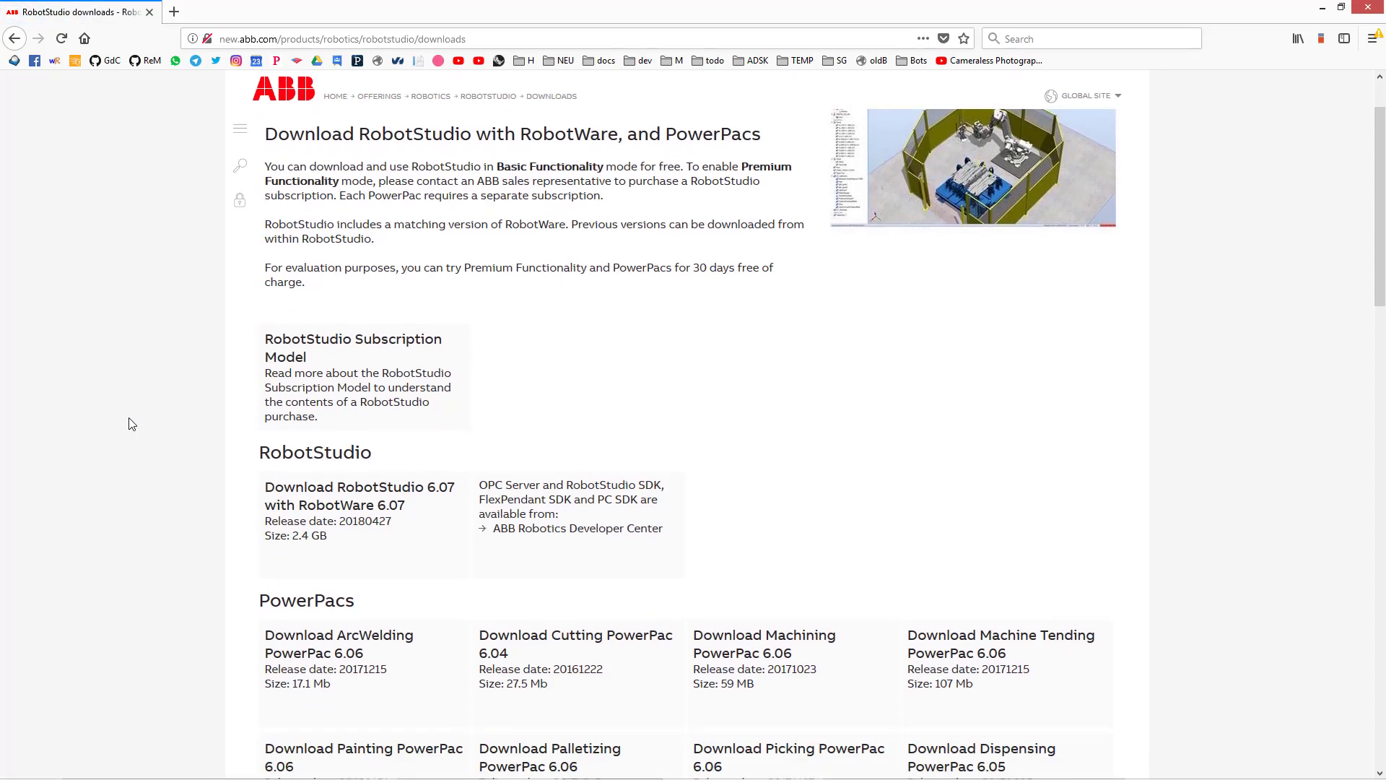
scroll(130, 422, "down", 4)
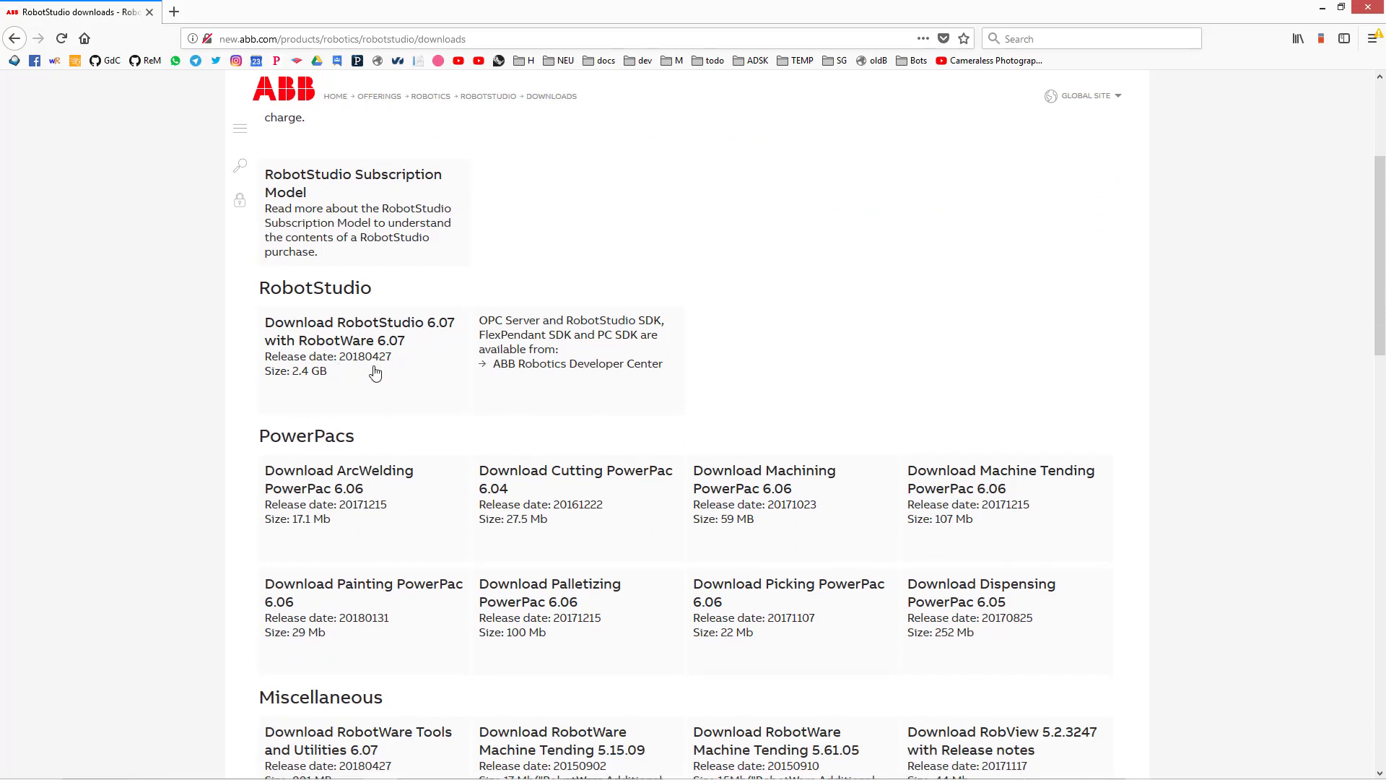
scroll(401, 358, "up", 4)
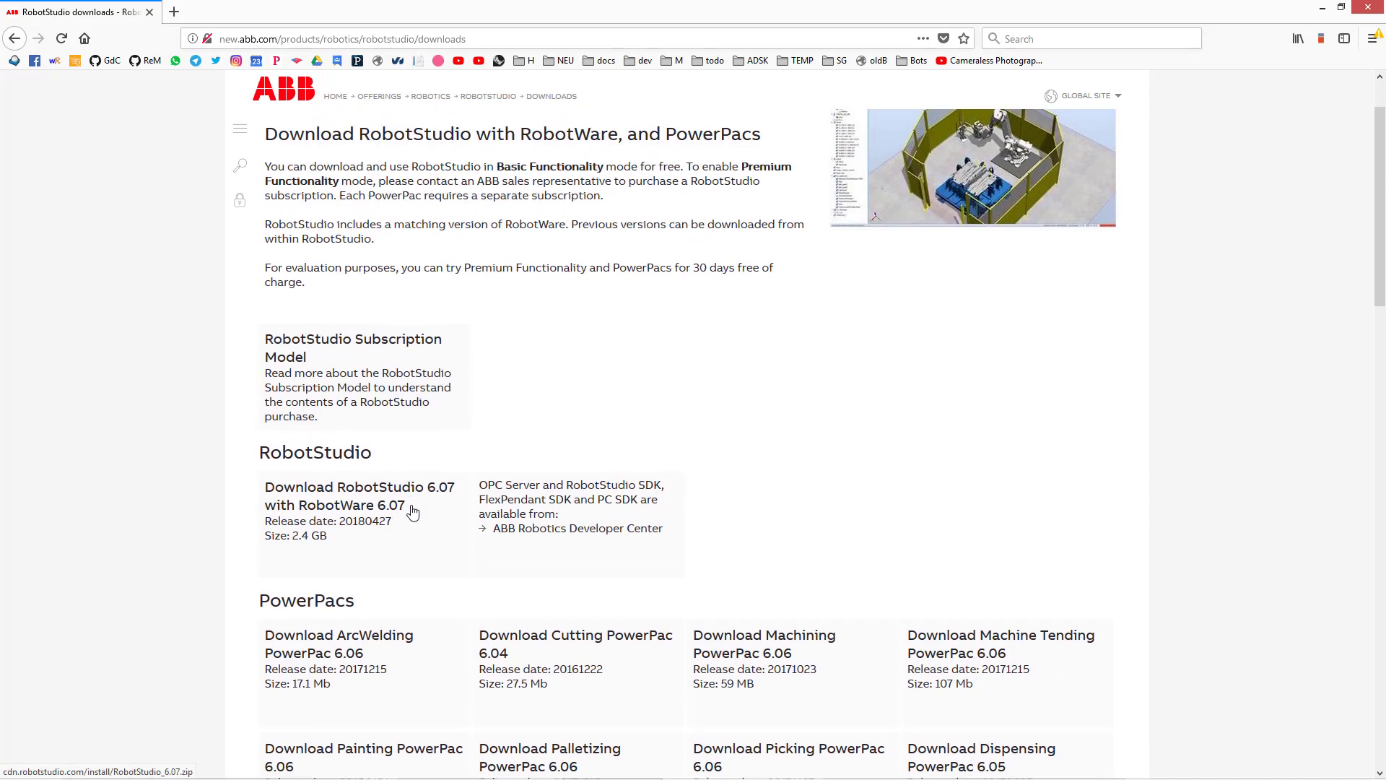
scroll(412, 514, "up", 2)
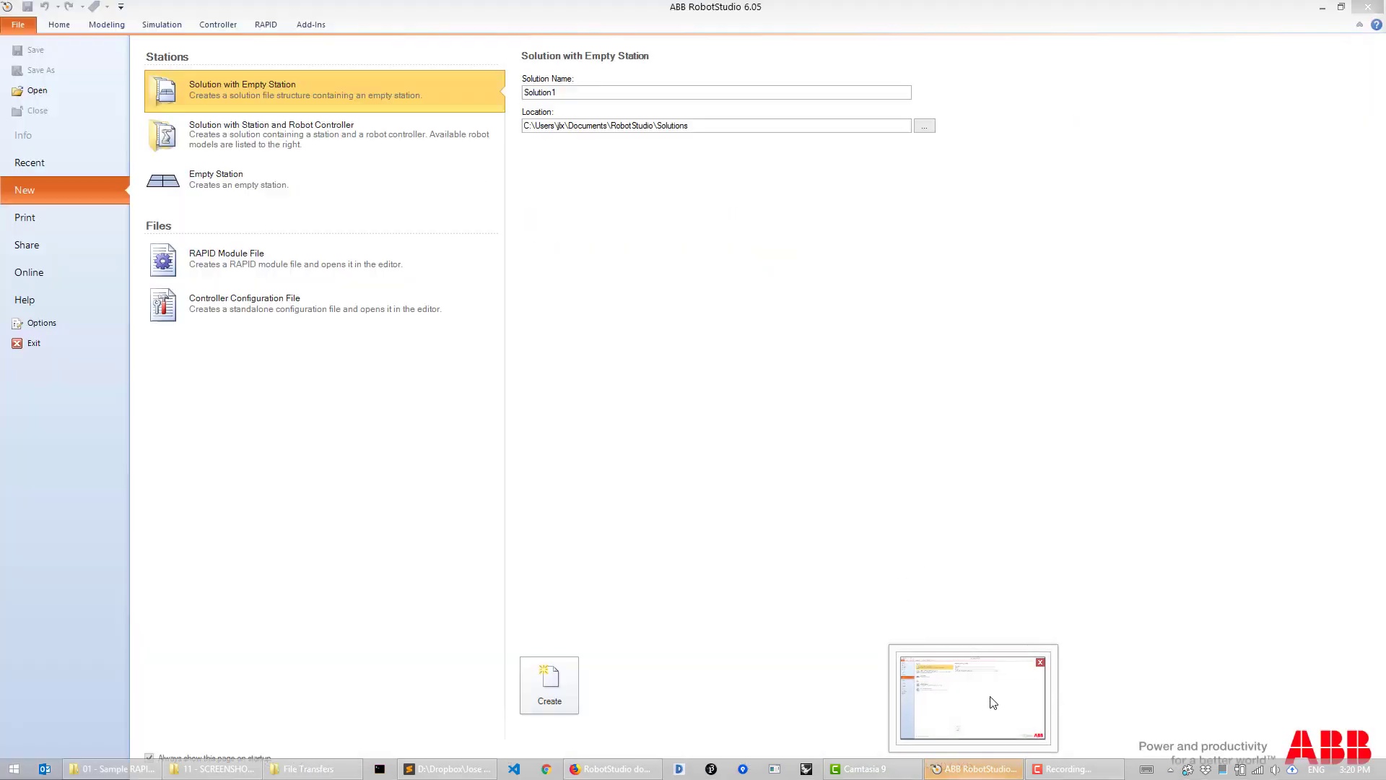
Start a new Solution with Station and Robot Controller, keeping the default Solutions folder.
left_click(993, 702)
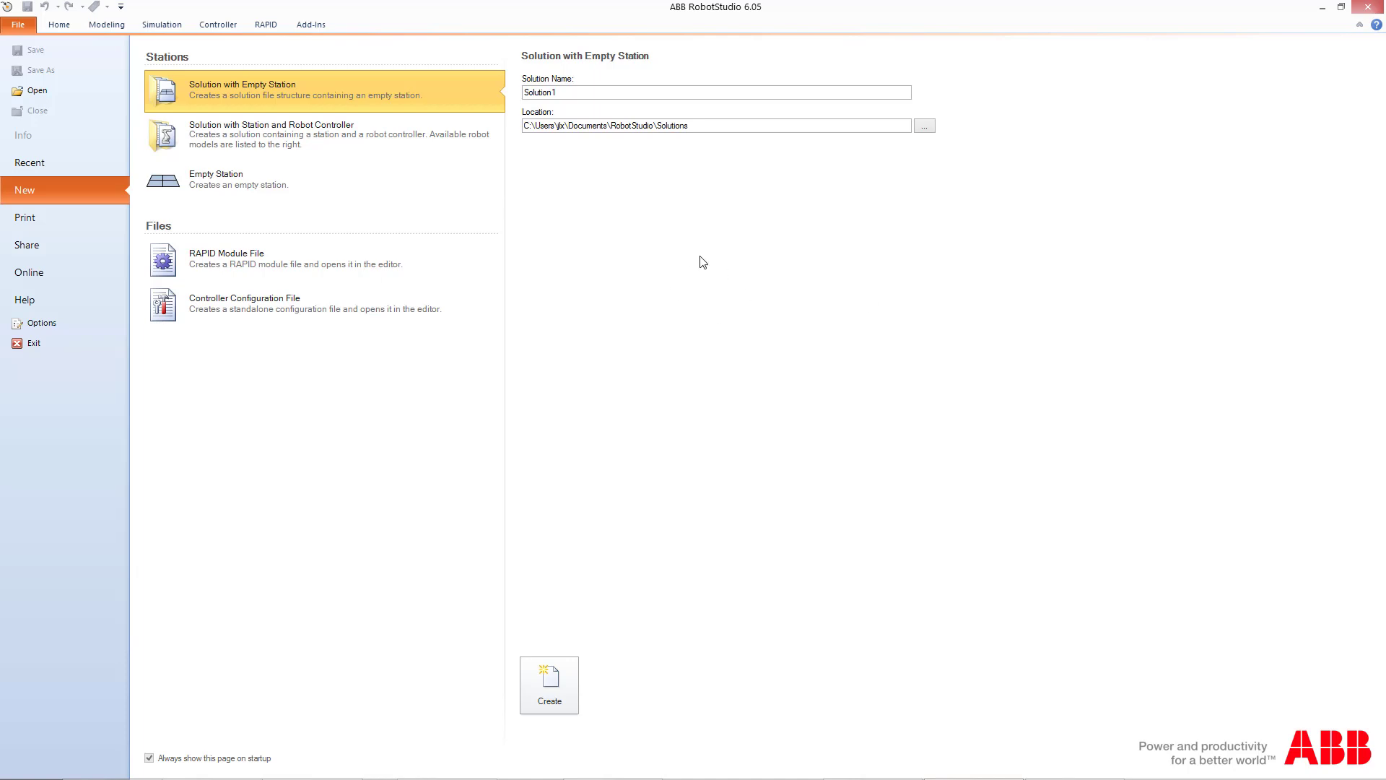
left_click(251, 139)
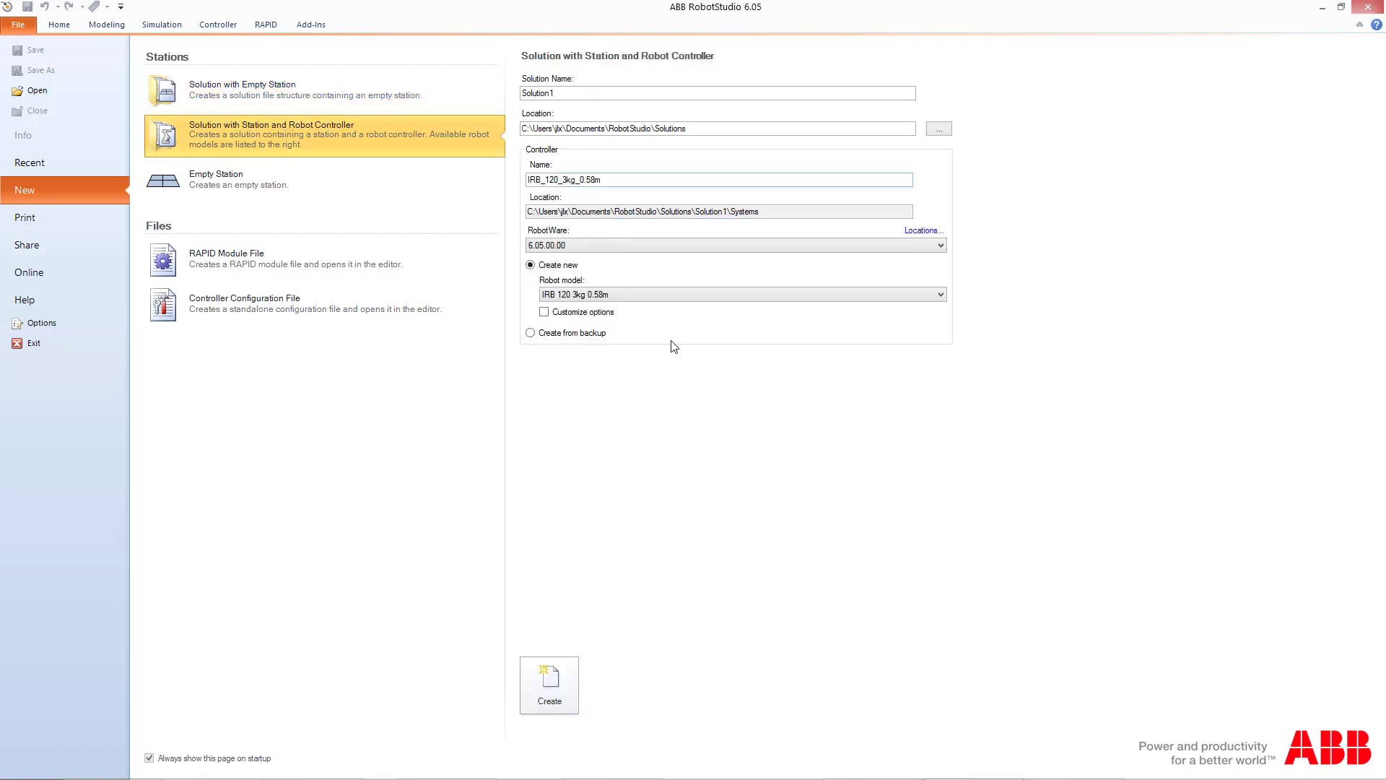
left_click(939, 128)
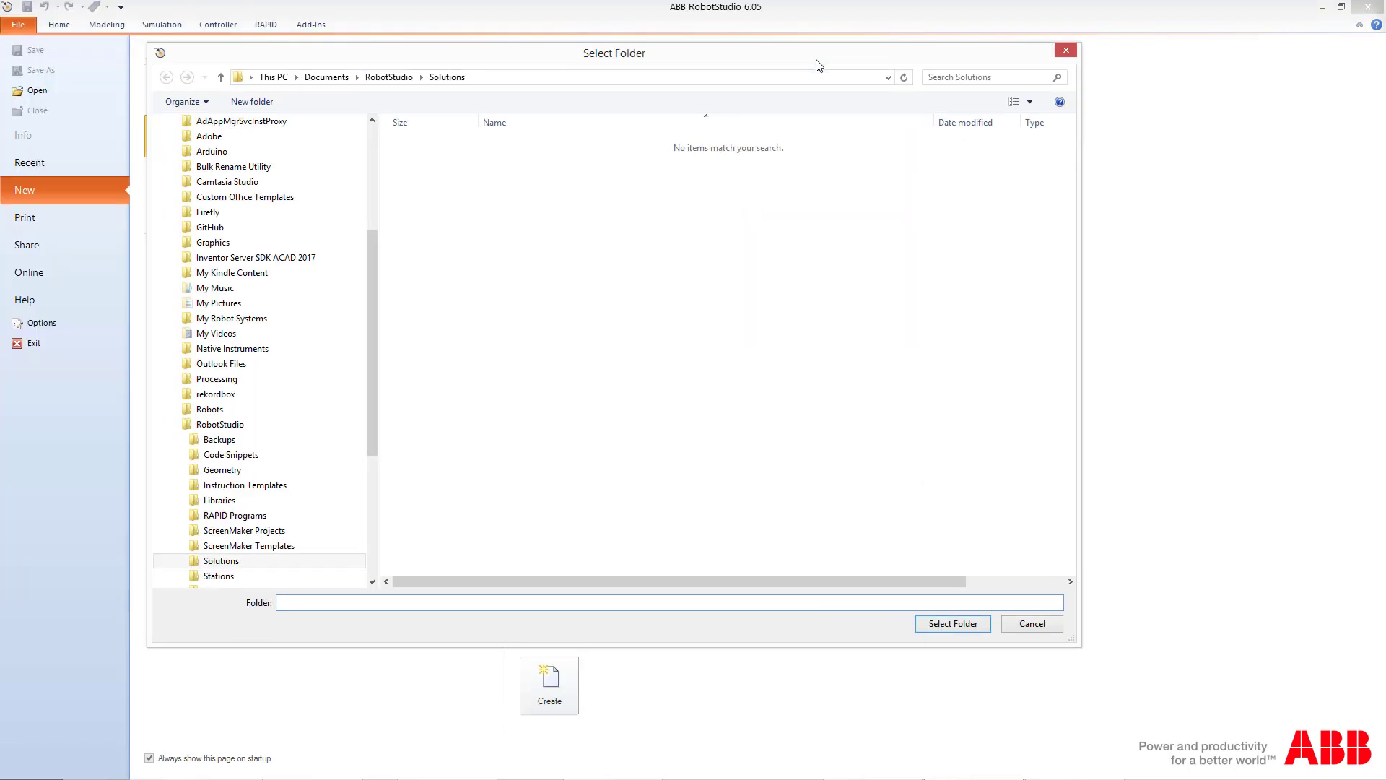
left_click_drag(374, 271, 374, 157)
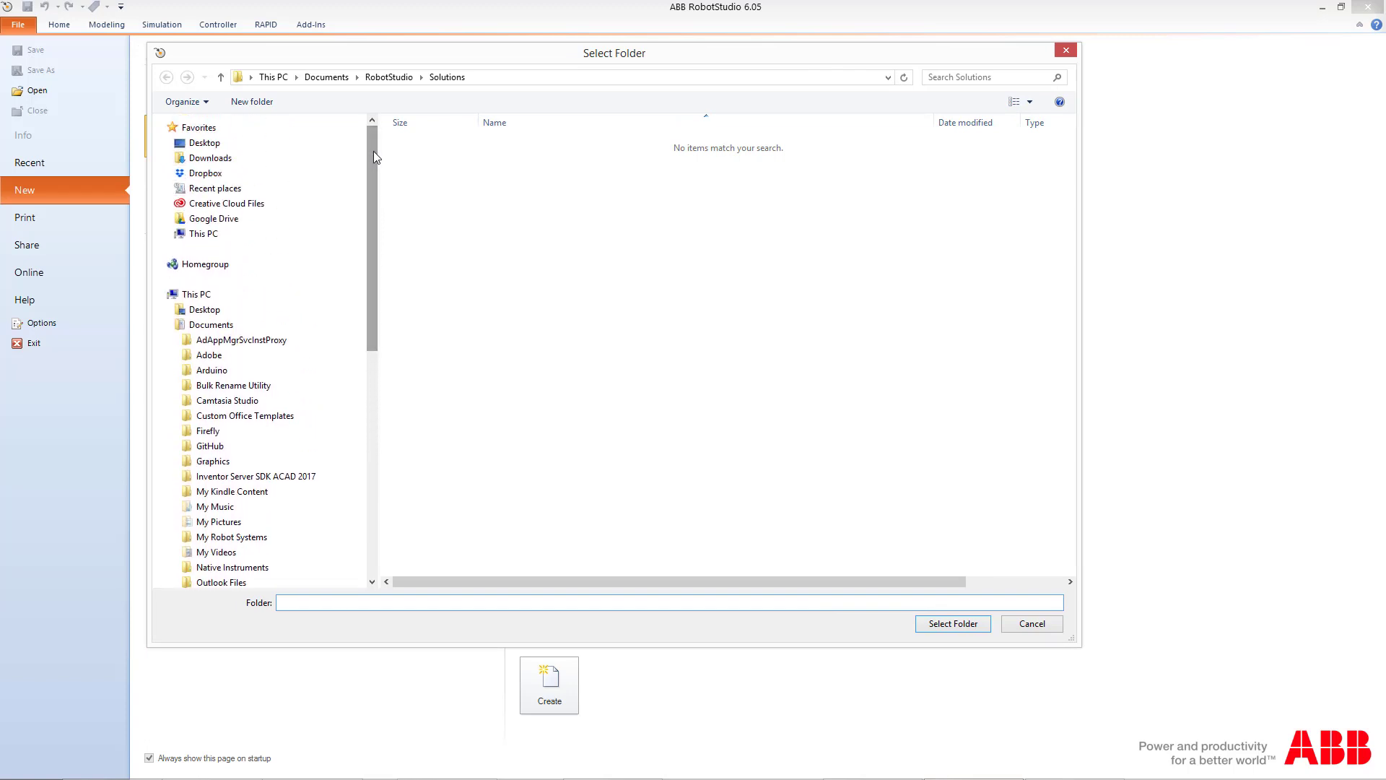
left_click(1032, 623)
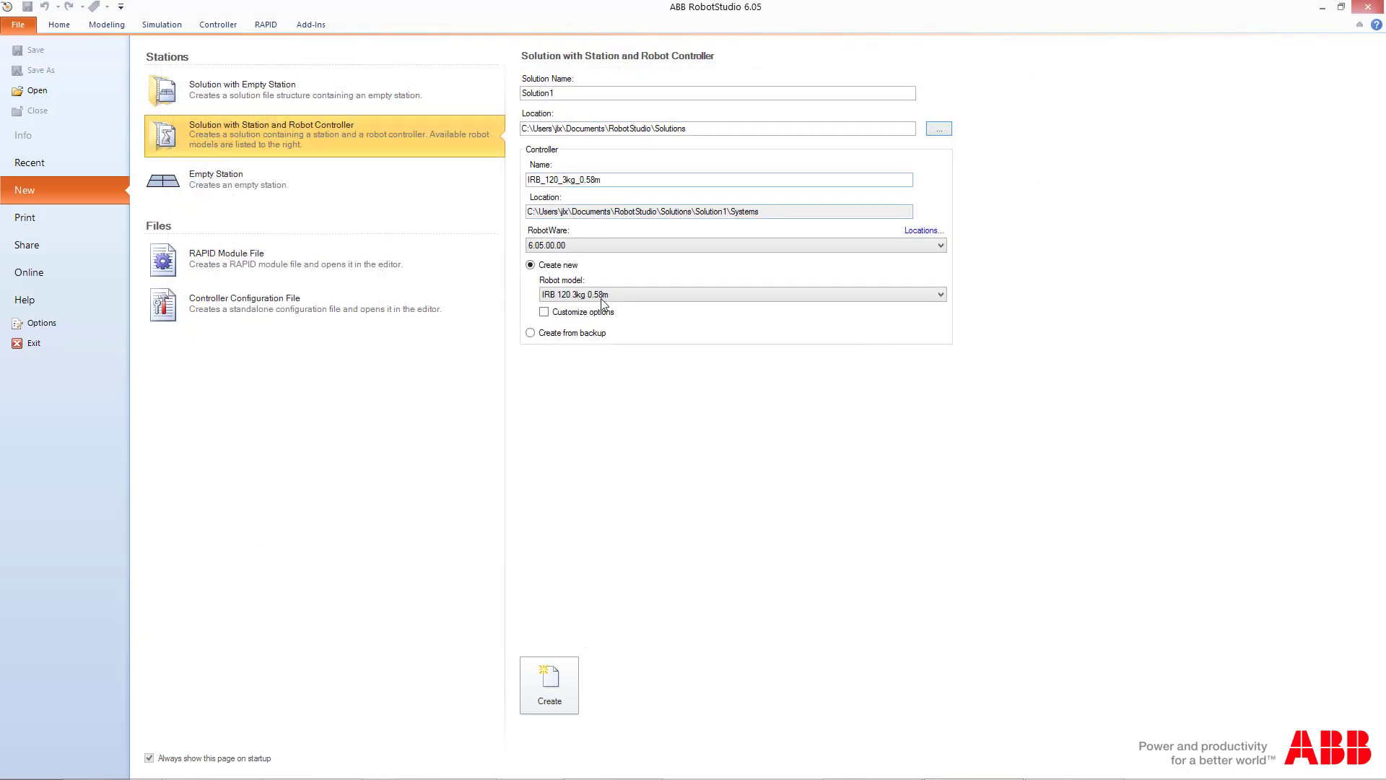
Name the solution IRB140, pick the IRB 140 6kg 0.81m robot, and enable Customize options.
double_click(555, 92)
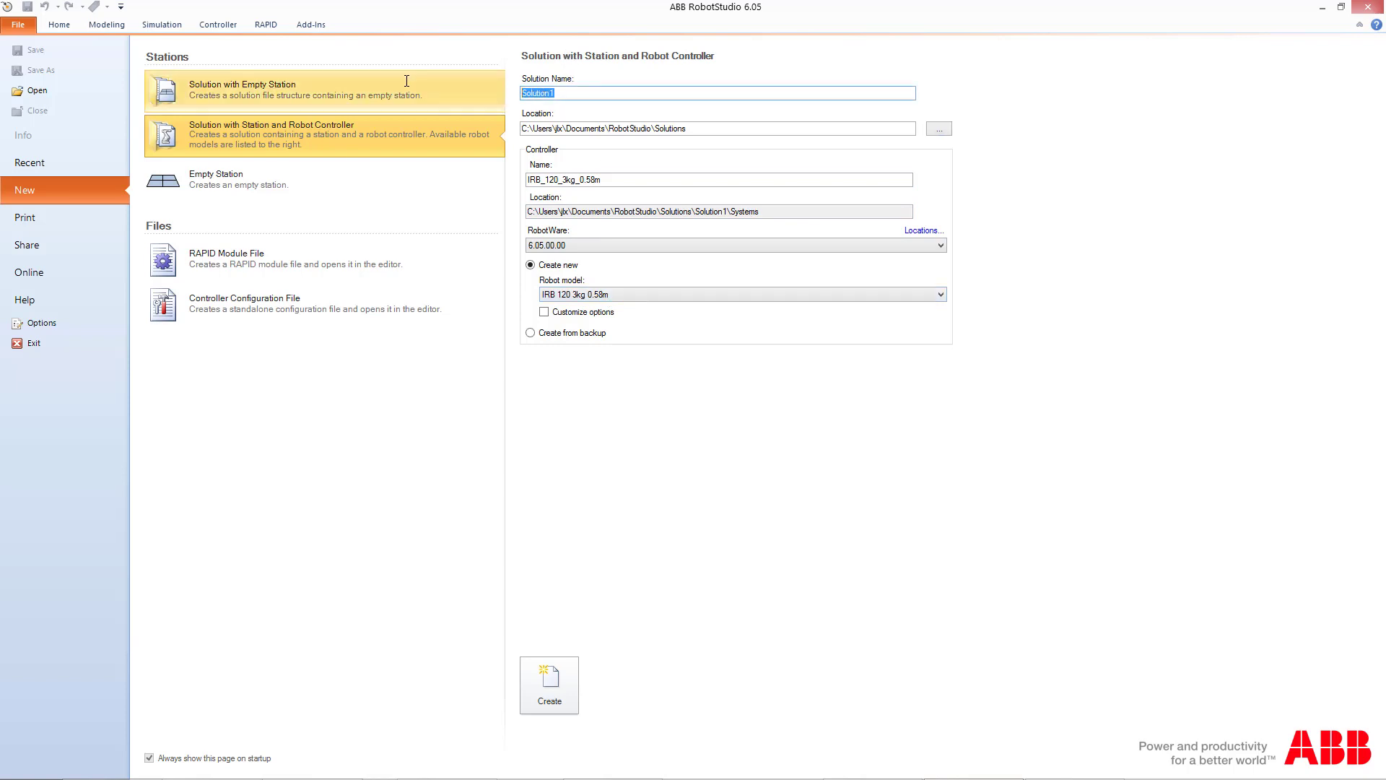
type("IRB140")
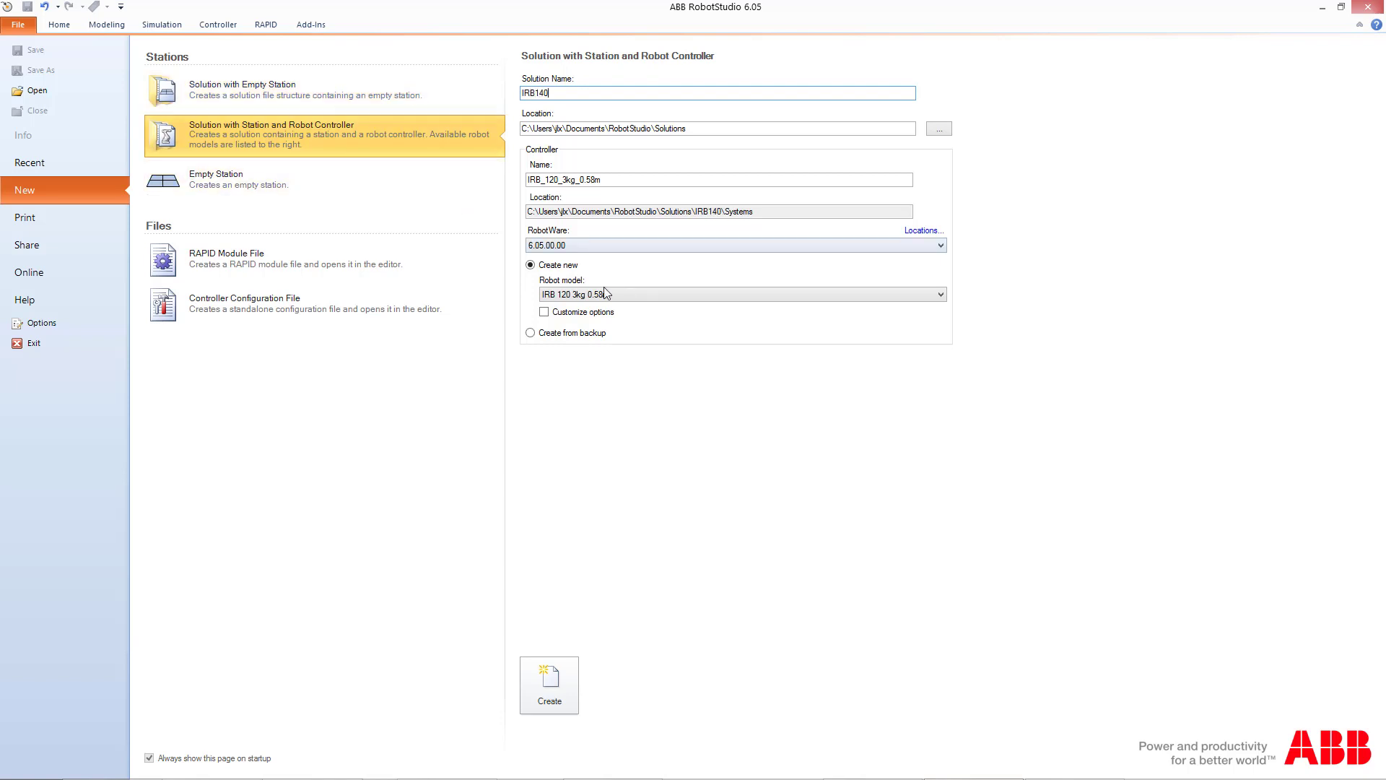
left_click(625, 294)
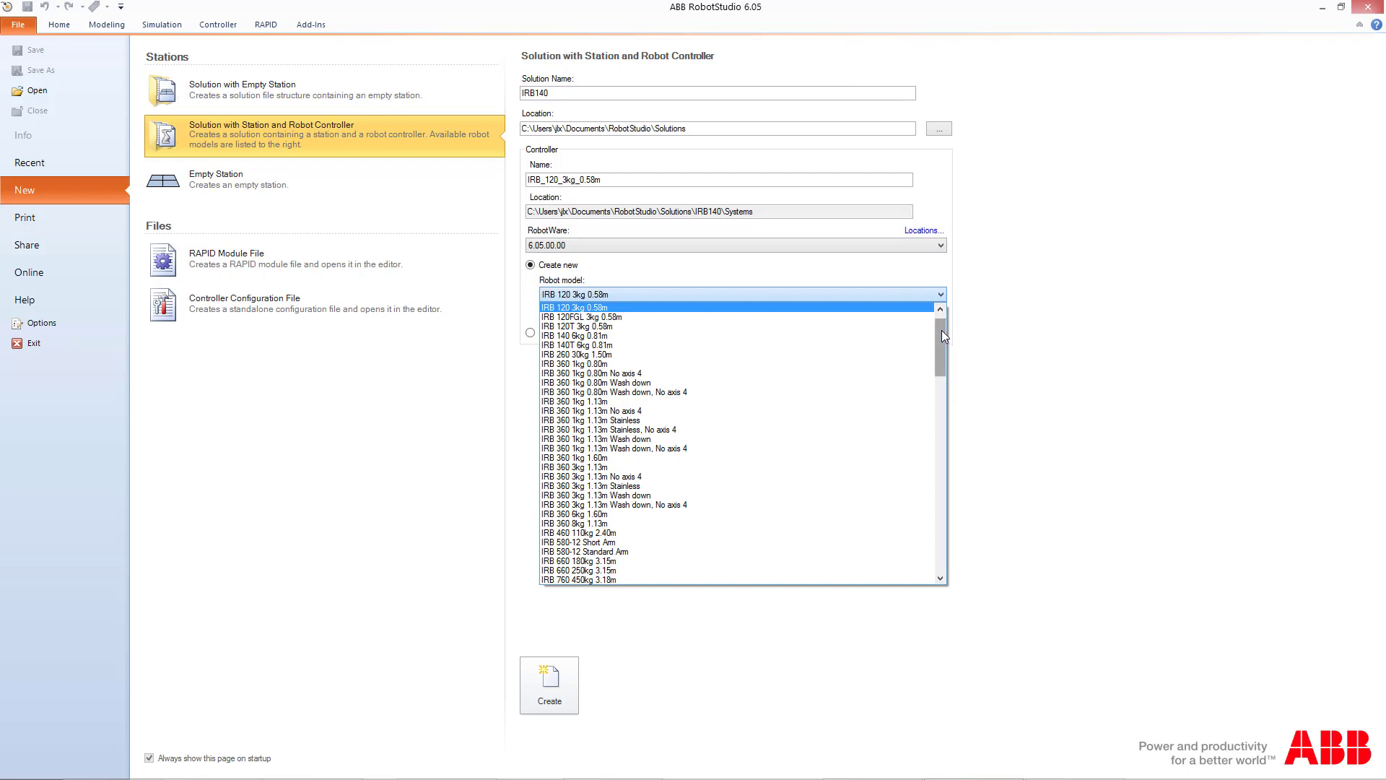
mouse_move(941, 331)
left_mouse_down()
mouse_move(955, 550)
mouse_move(931, 404)
mouse_move(942, 310)
left_mouse_up()
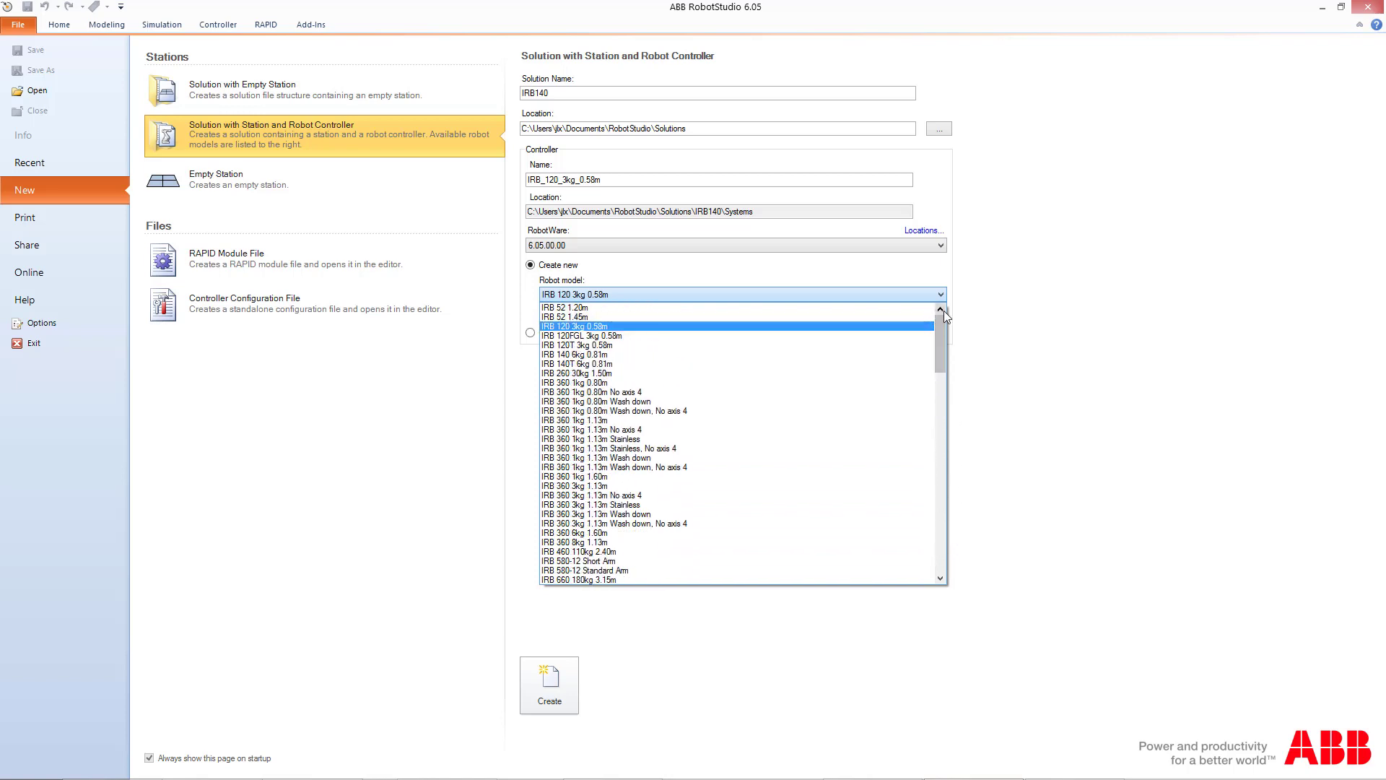
left_click(595, 354)
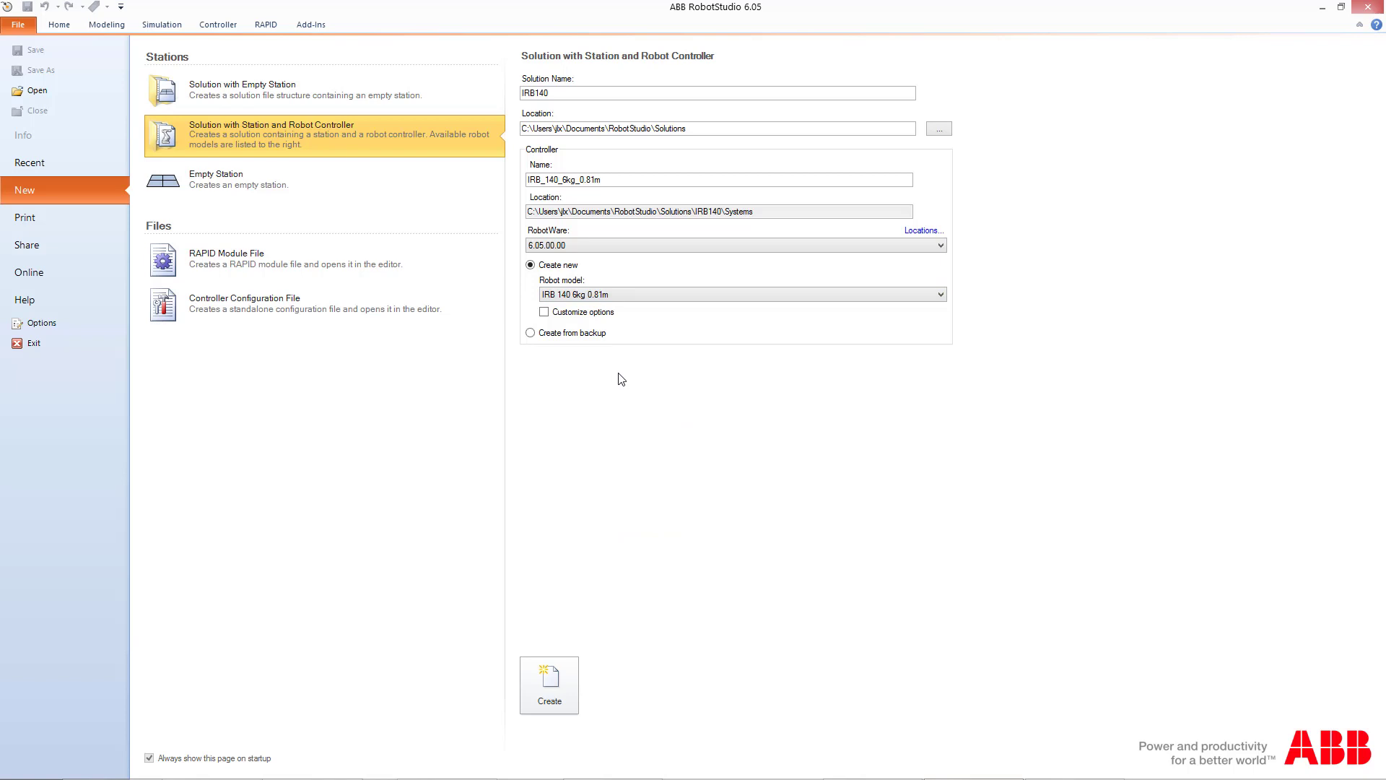
left_click(565, 315)
Create the solution and add the 841-1 EtherNet/IP Scanner/Adapter option under Industrial Networks.
left_click(549, 678)
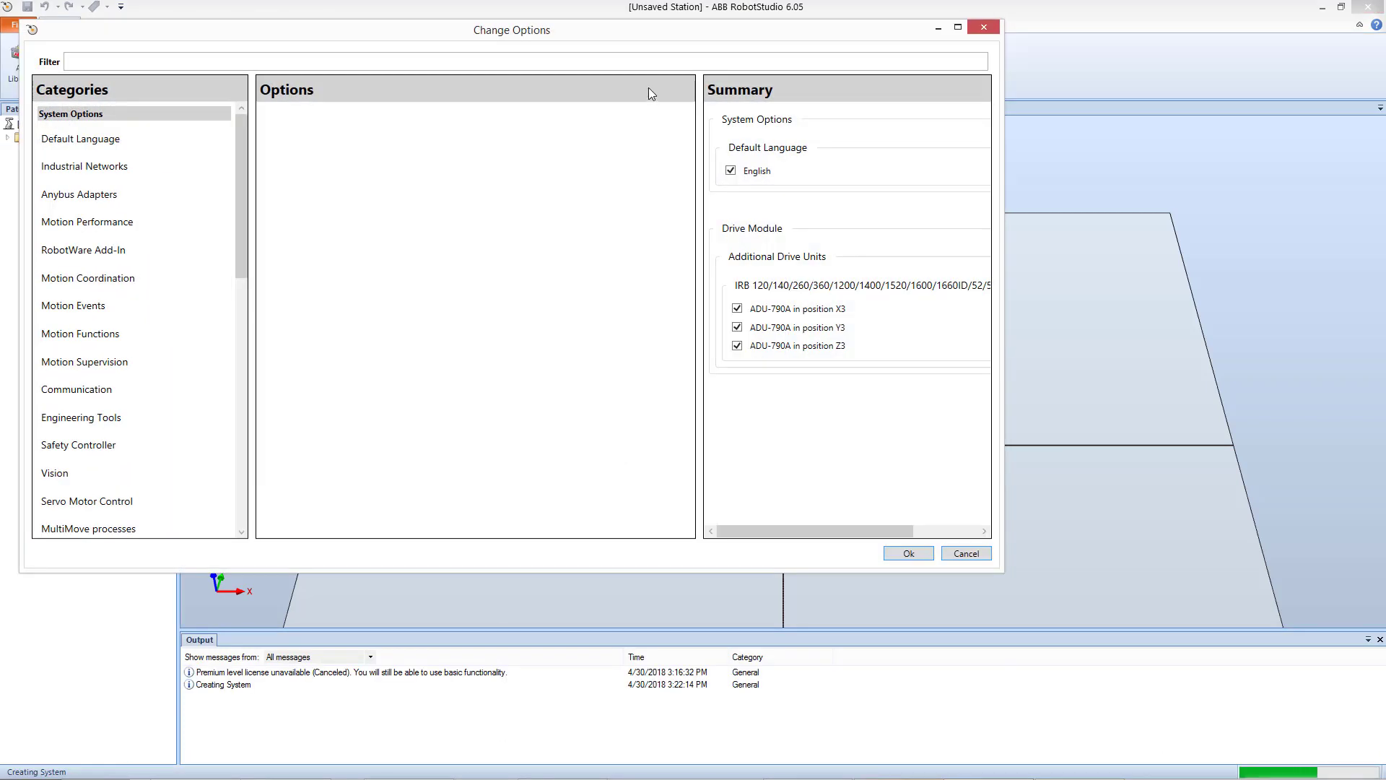
left_click_drag(898, 126, 842, 86)
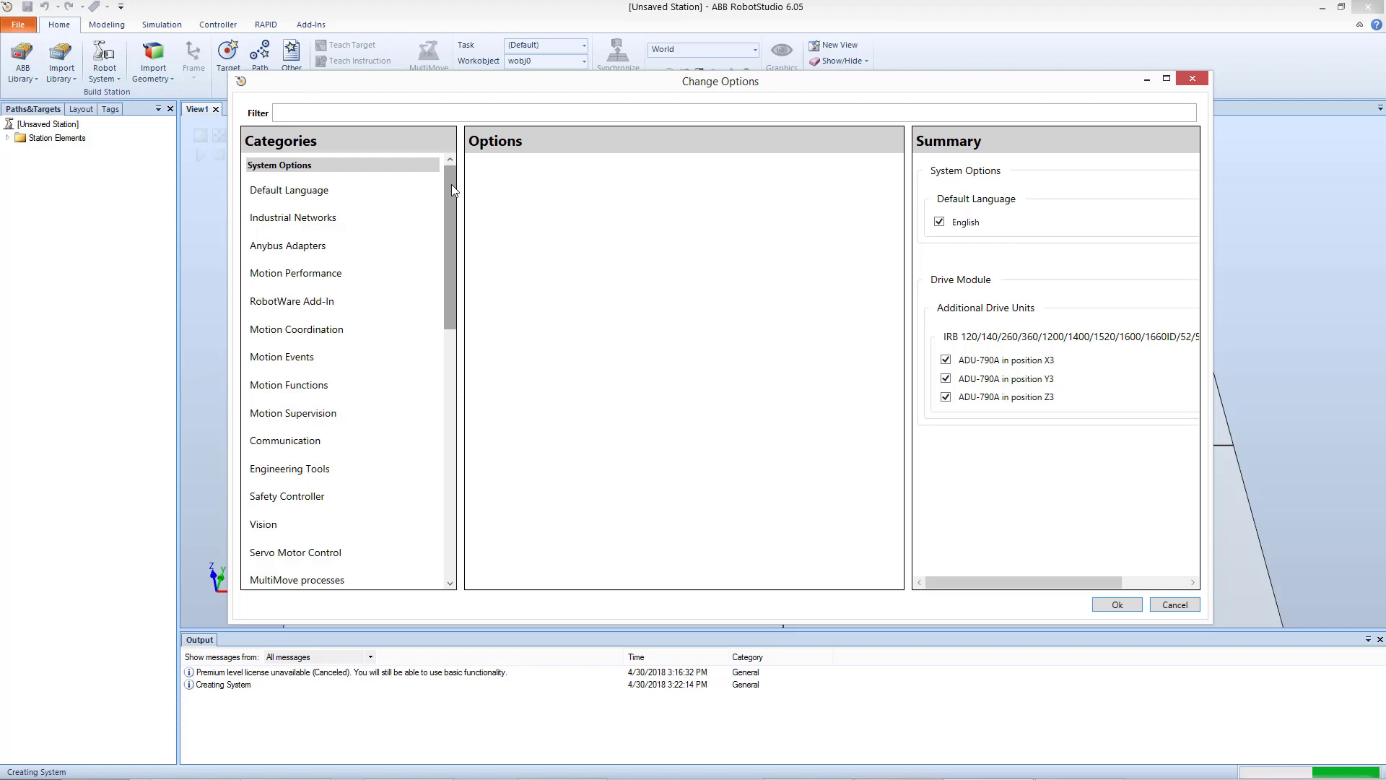
scroll(449, 192, "down", 1)
scroll(449, 192, "up", 1)
left_click(315, 218)
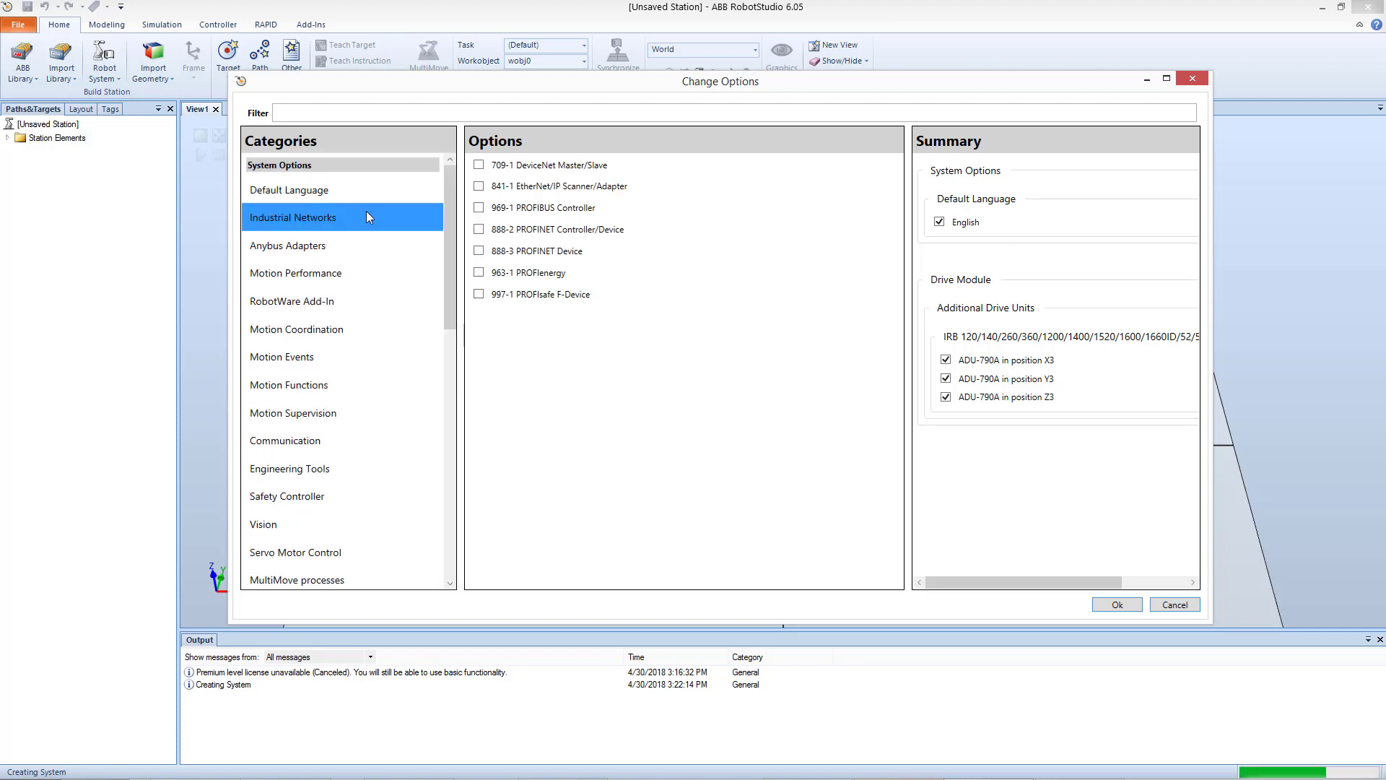
left_click(479, 187)
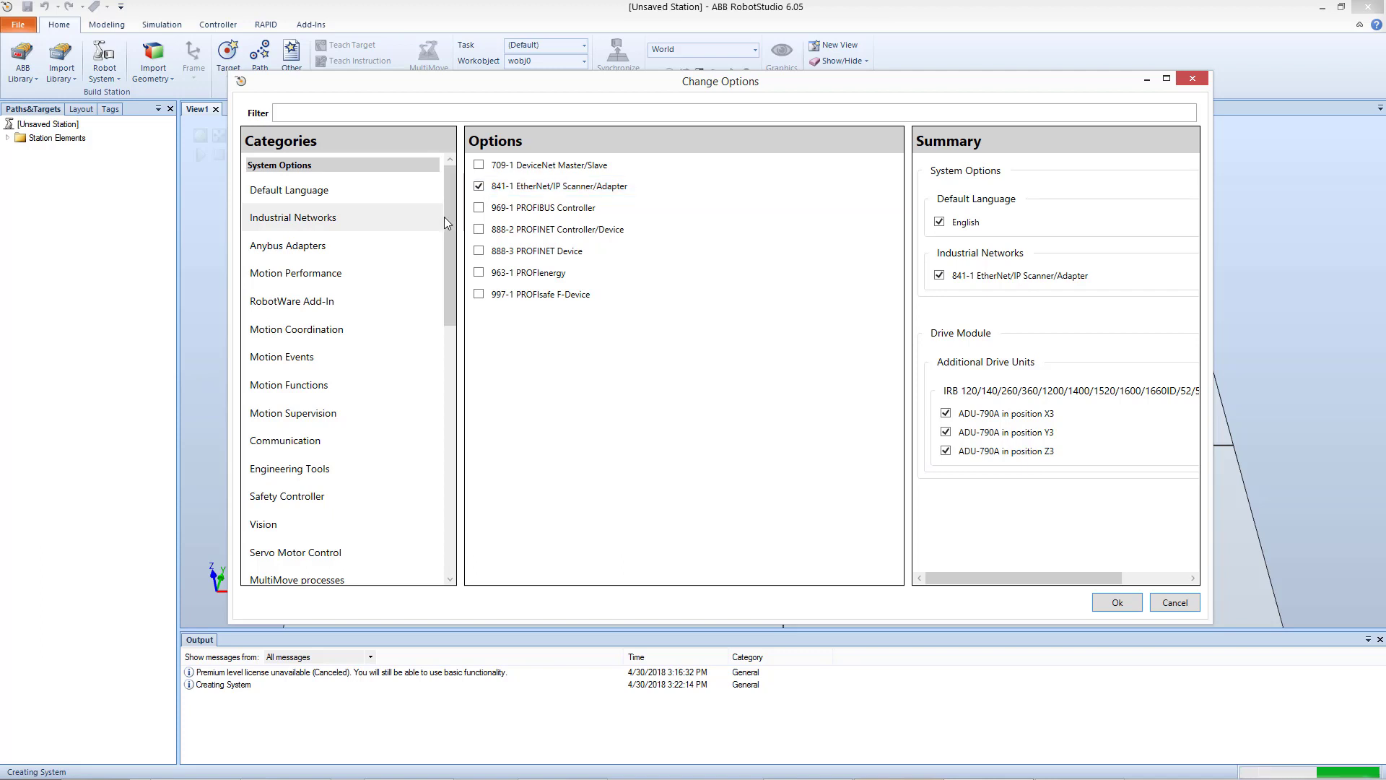
Review the MultiMove, Software, Servo, Vision, Safety and Engineering Tools categories, then confirm the options.
left_click_drag(449, 215, 449, 268)
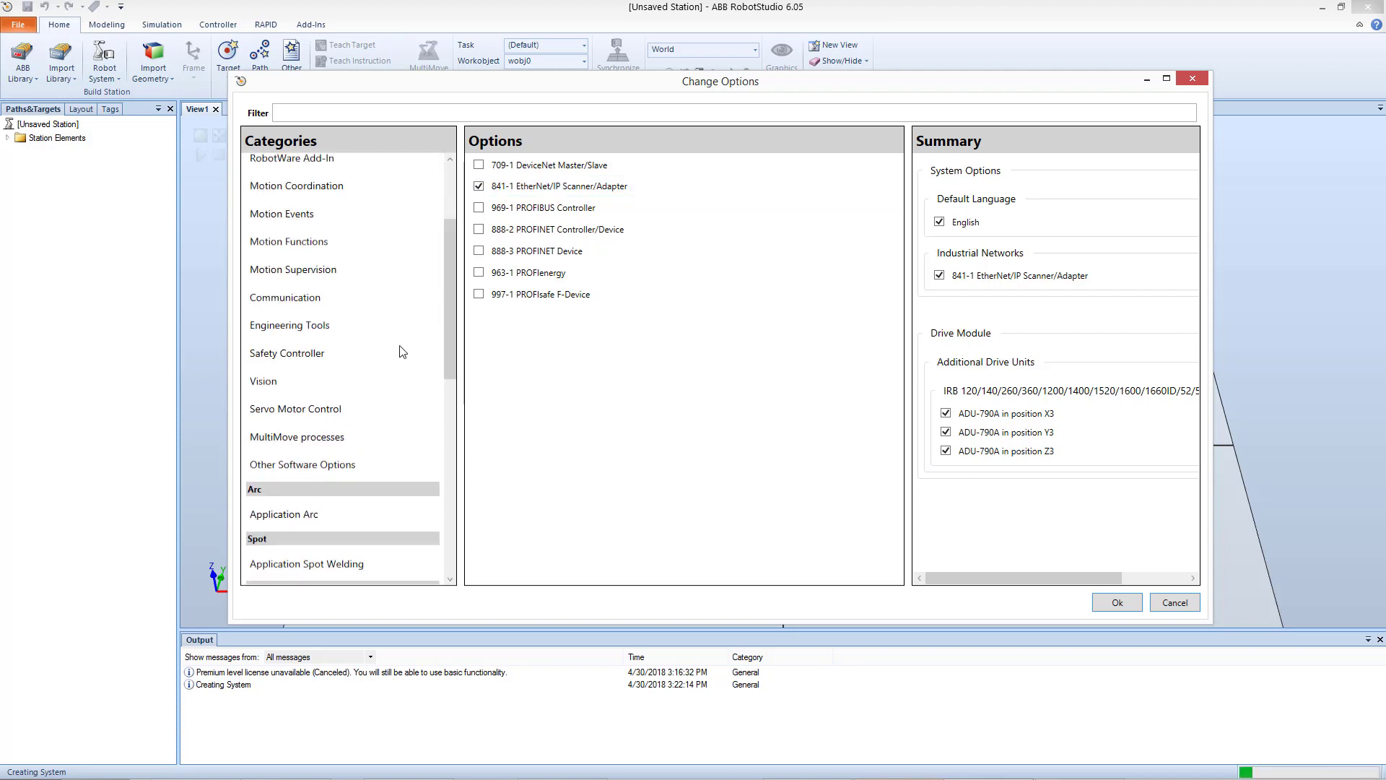
left_click(339, 436)
left_click(327, 466)
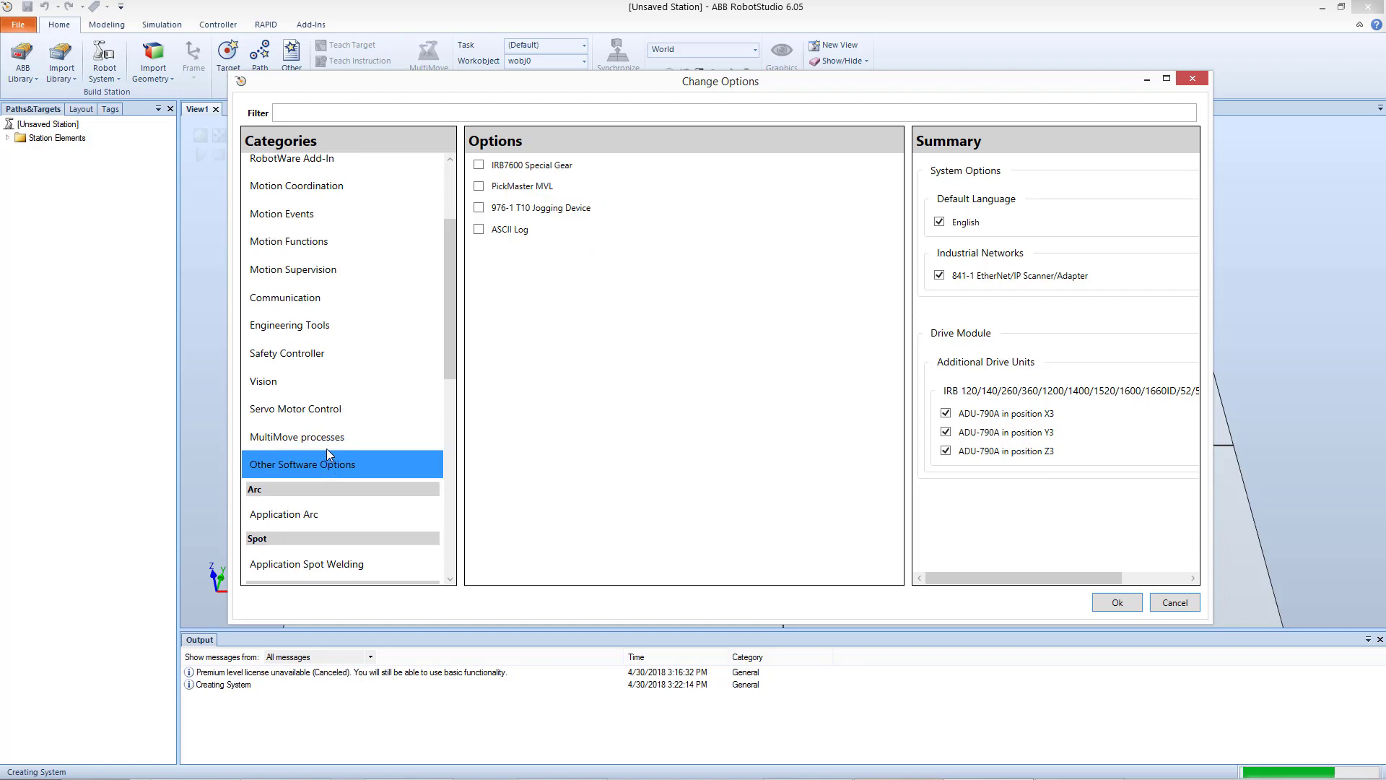
left_click(324, 411)
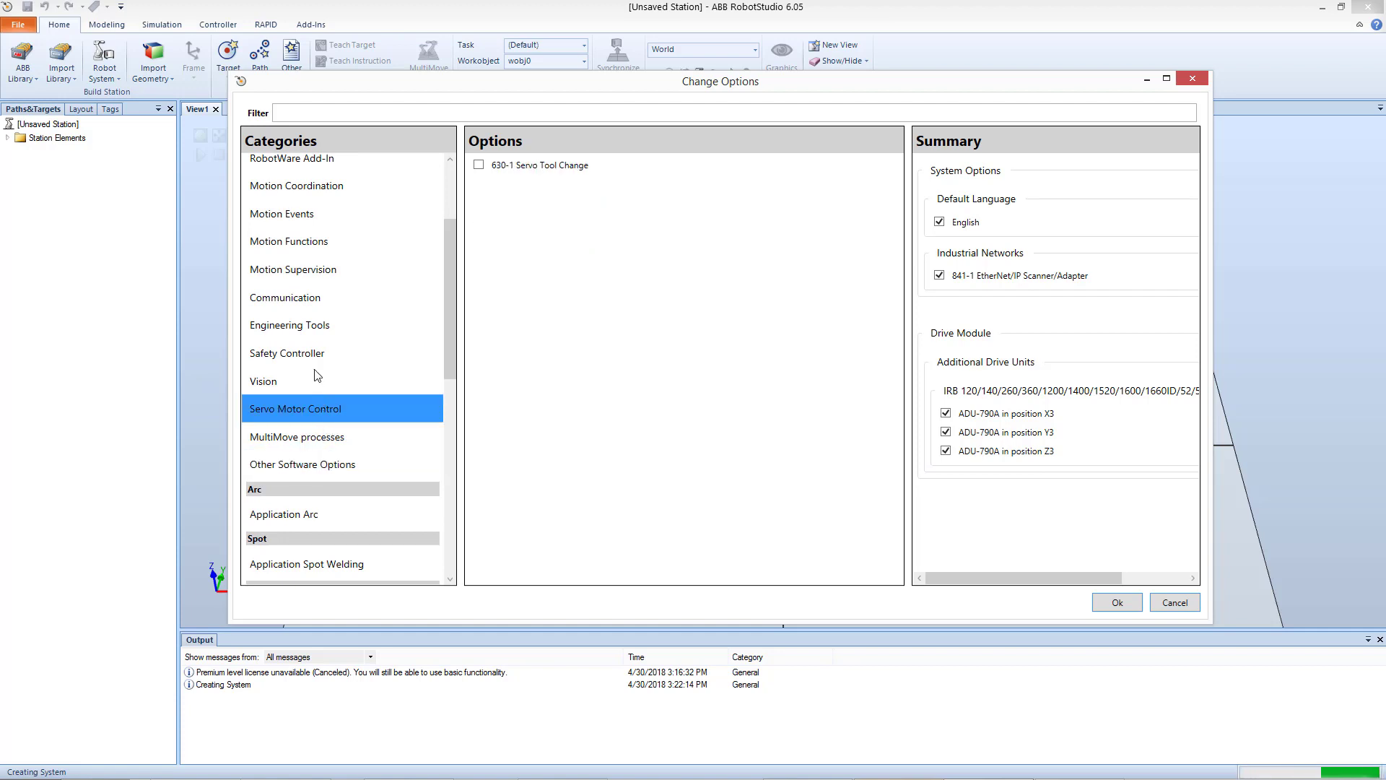
left_click(312, 372)
left_click(313, 356)
left_click(321, 321)
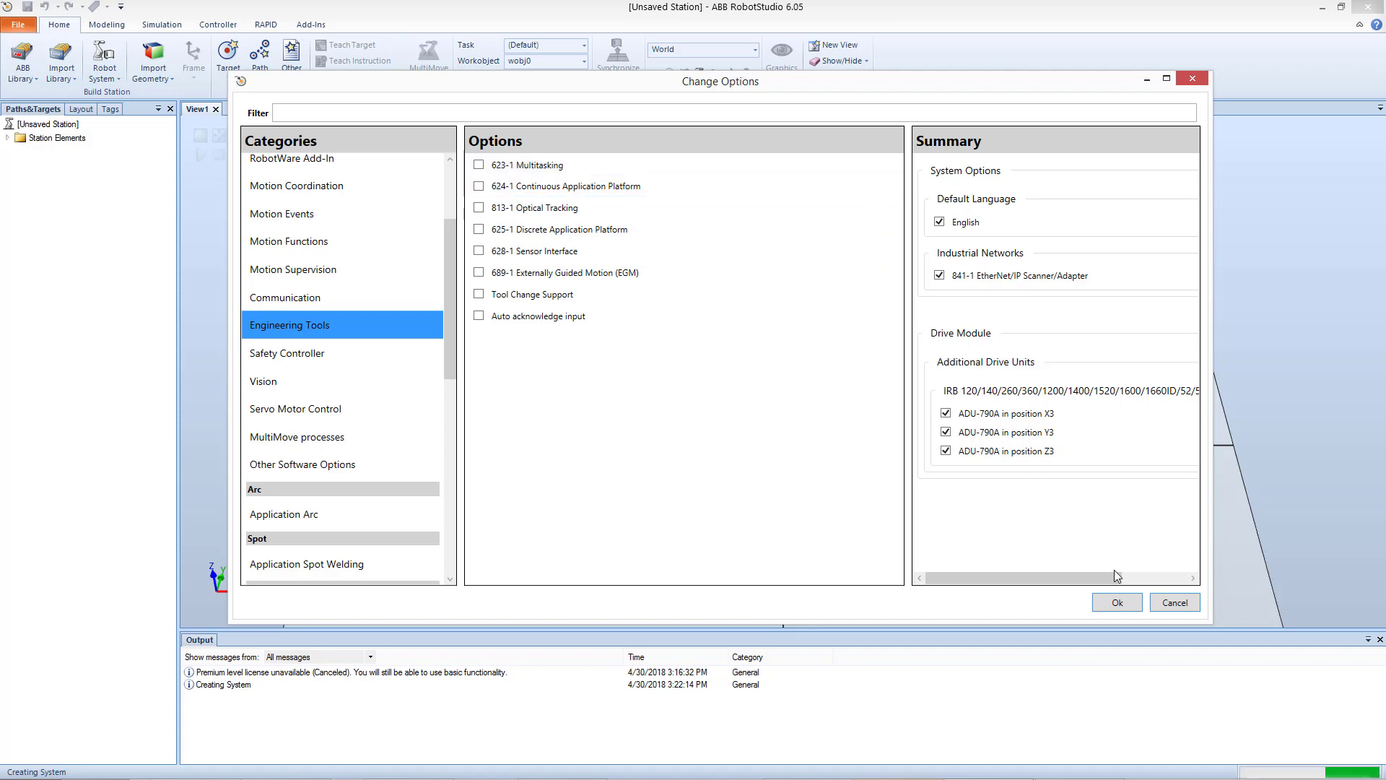
left_click(1129, 606)
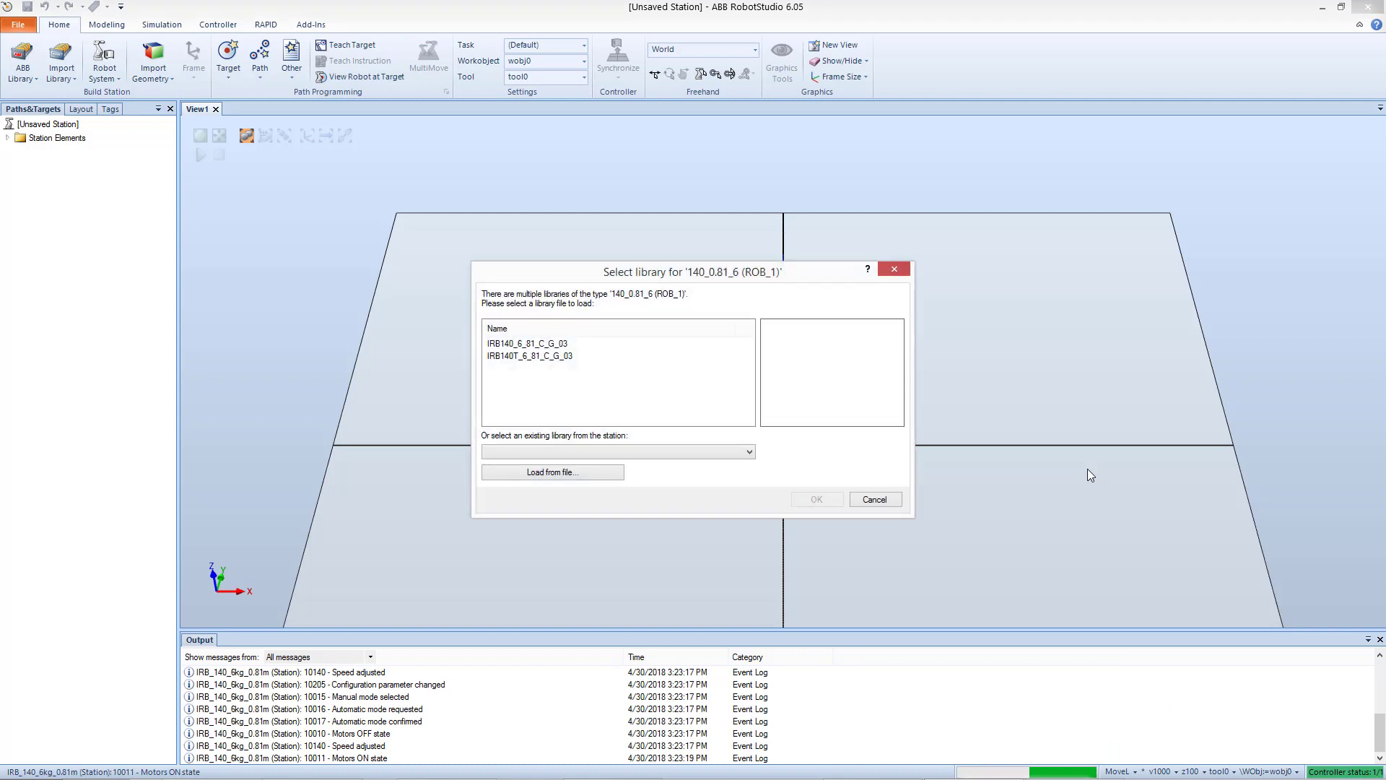
Load the IRB140_6_81_C_G_03 robot library into the station.
left_click(578, 344)
left_click(578, 355)
left_click(563, 343)
left_click(813, 499)
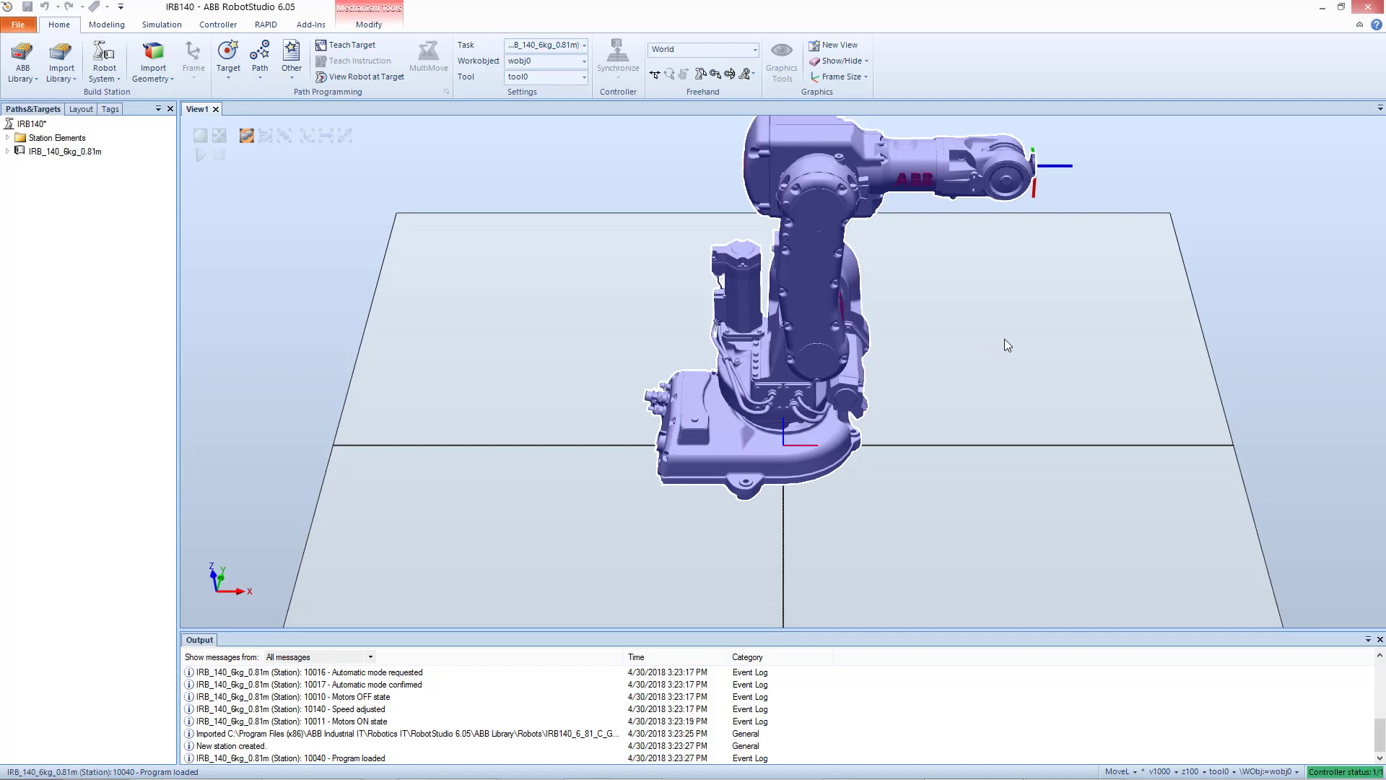
Orbit, zoom and pan the 3D view to inspect the IRB 140 from several angles.
left_click_drag(990, 390, 899, 261, "ctrl+shift")
right_click(899, 261)
left_click(838, 304)
scroll(840, 276, "up", 2)
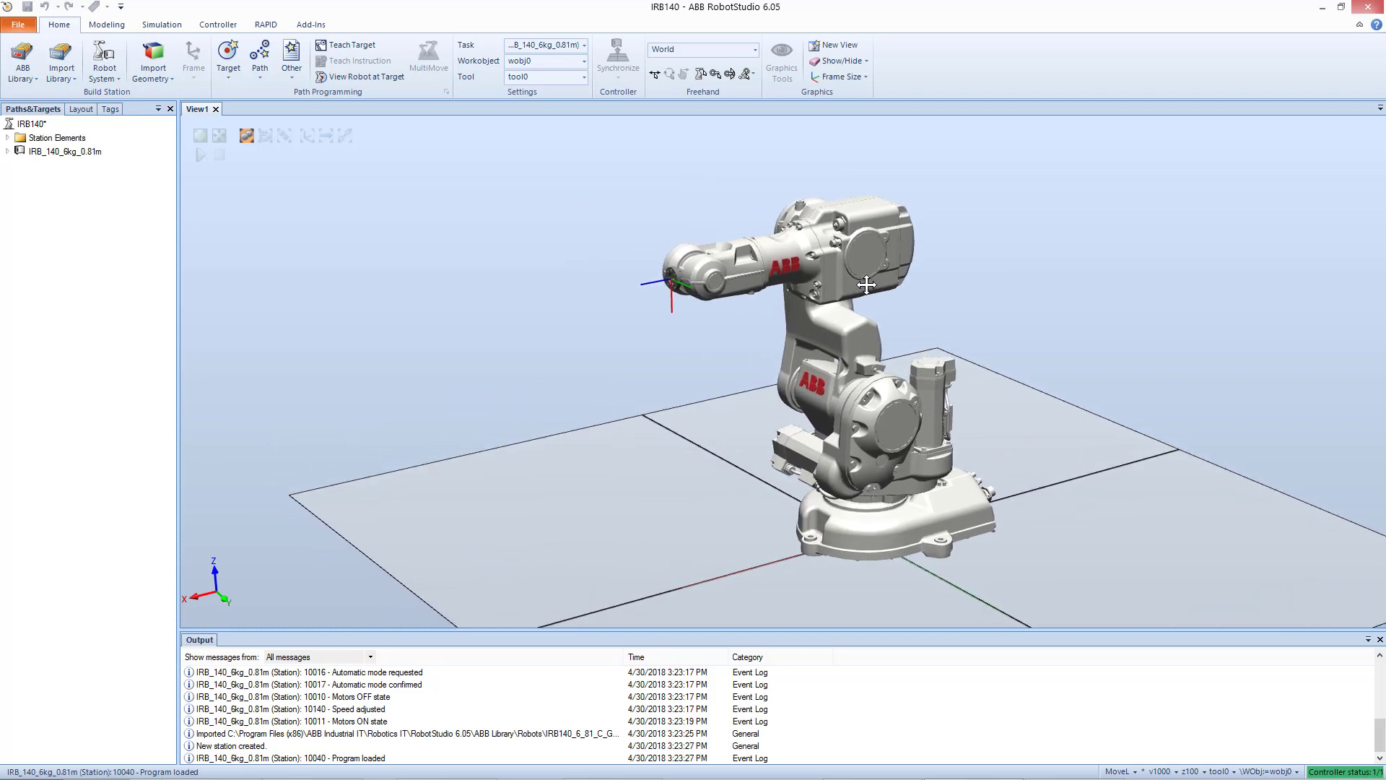
right_click_drag(882, 298, 940, 278, "ctrl")
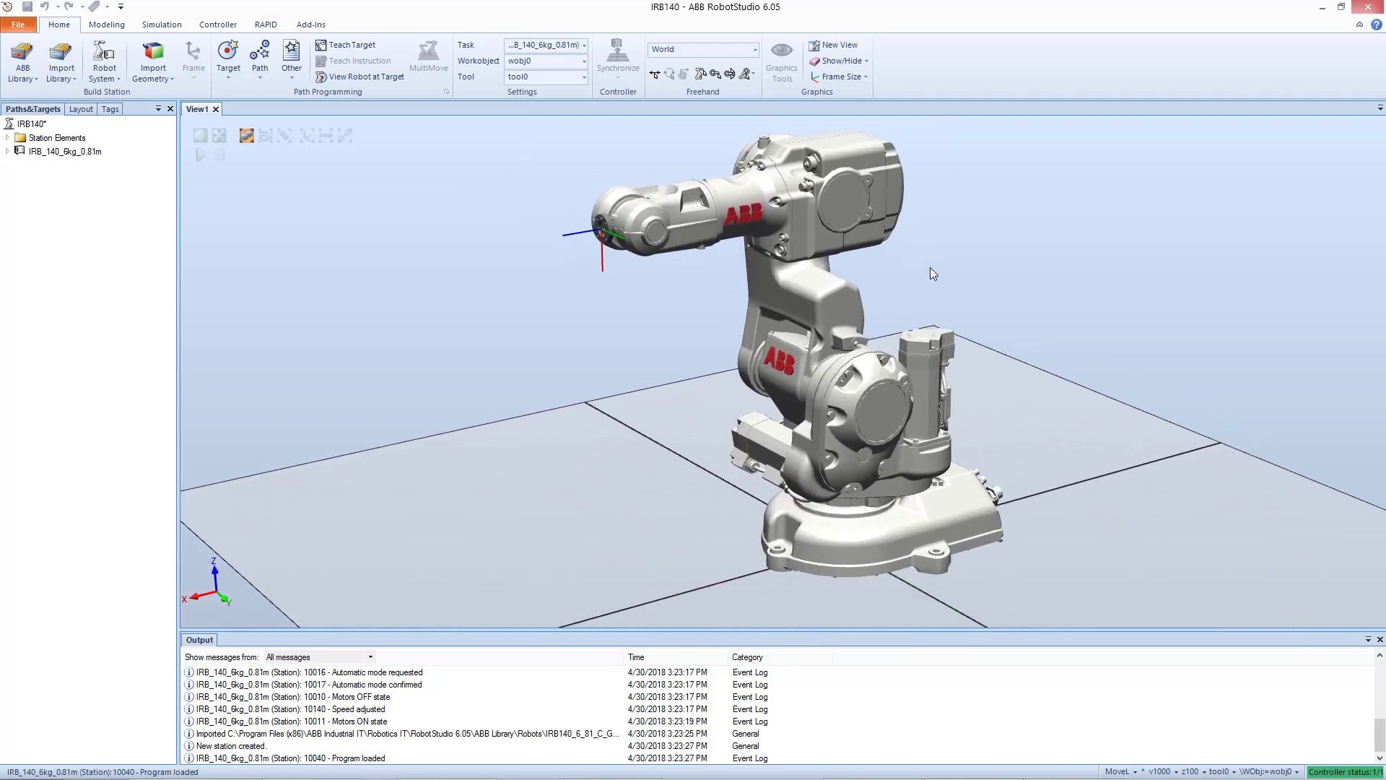
left_click_drag(930, 268, 893, 290, "ctrl")
right_click(892, 289)
scroll(851, 276, "down", 2)
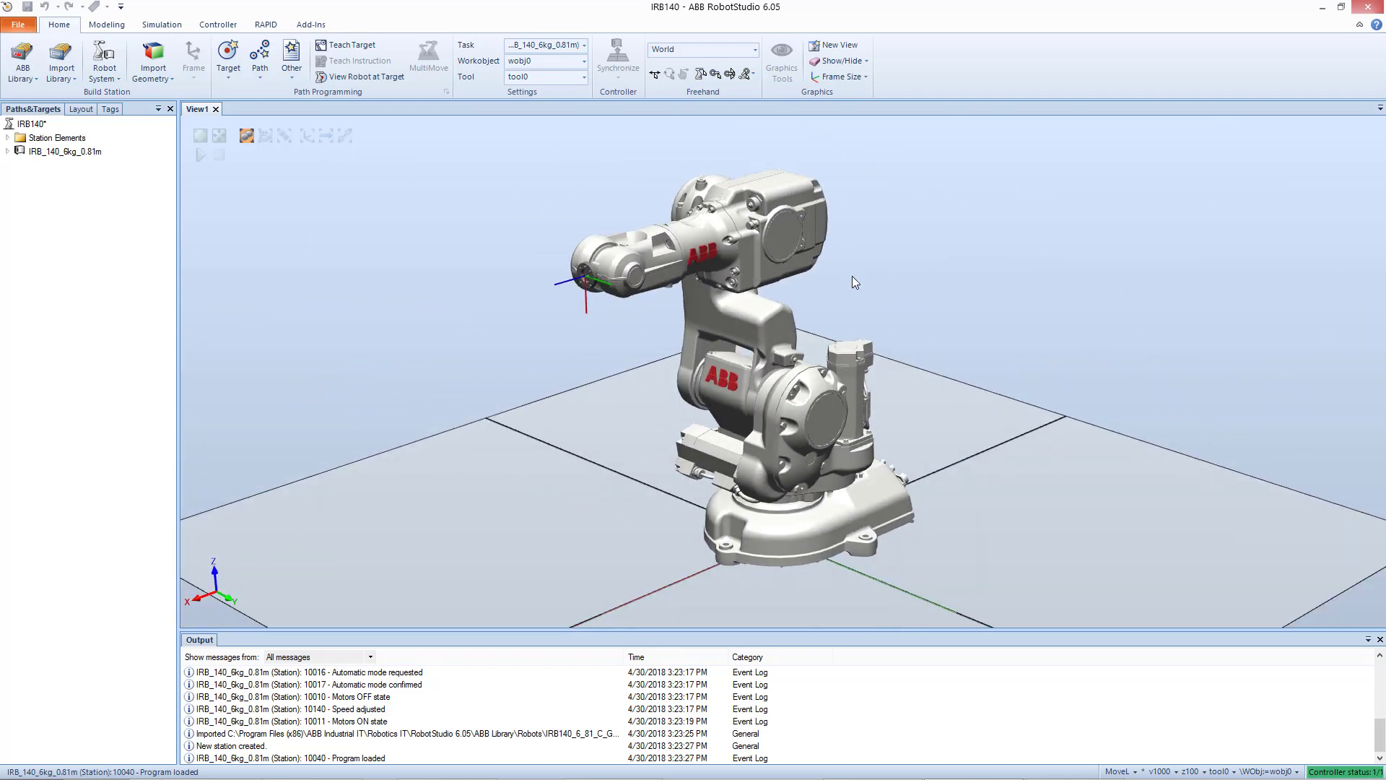
left_click_drag(912, 323, 947, 324, "ctrl+shift")
right_click(948, 323)
left_click(886, 262)
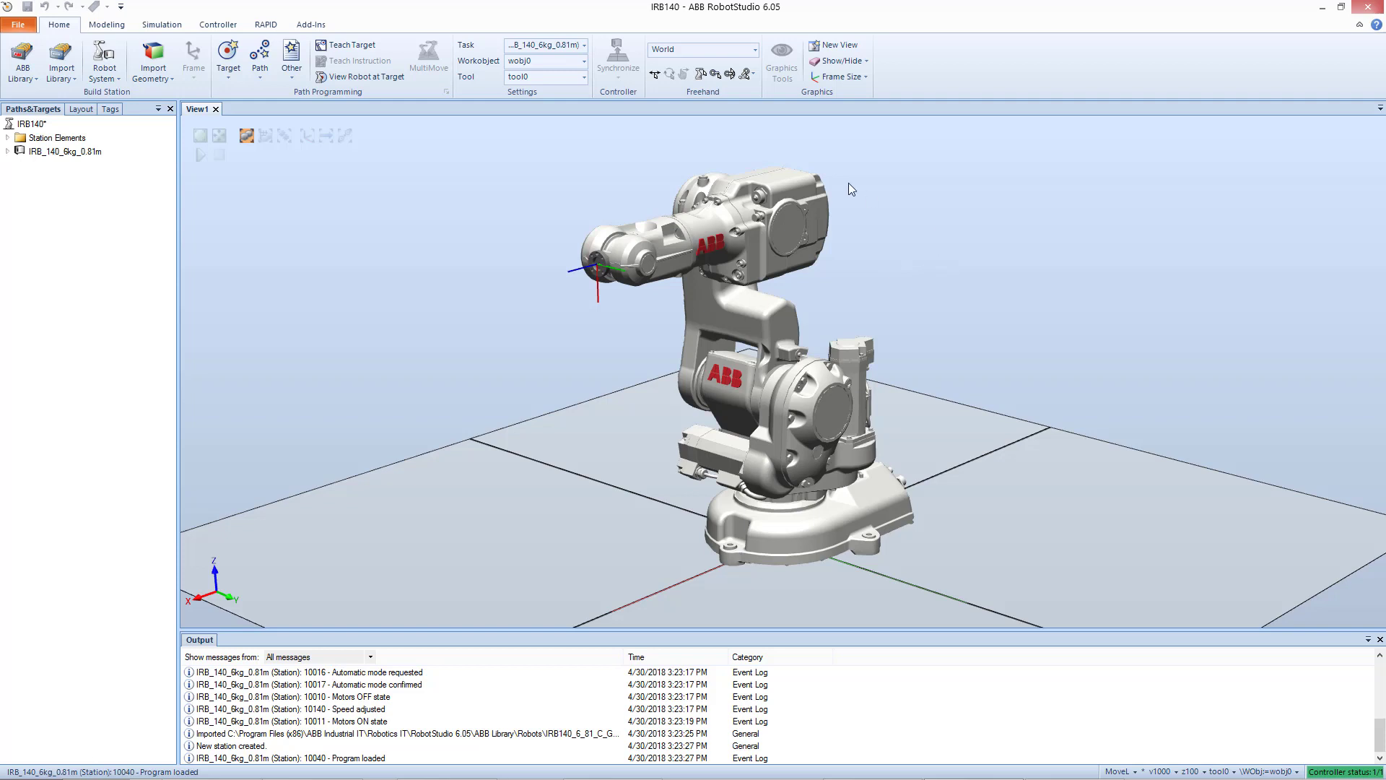
Open the controller's Control Panel and toggle the key switch to Manual and back to Auto.
left_click(228, 25)
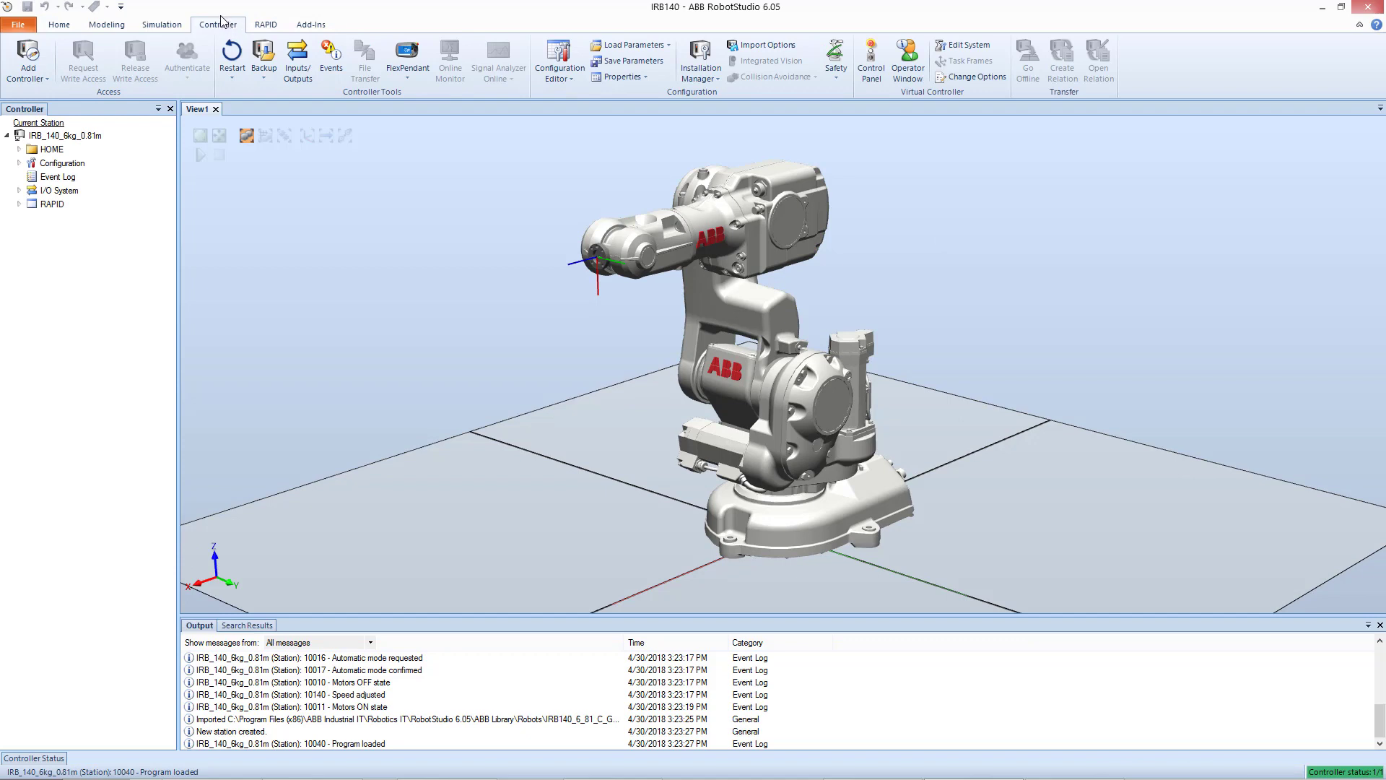
left_click(870, 58)
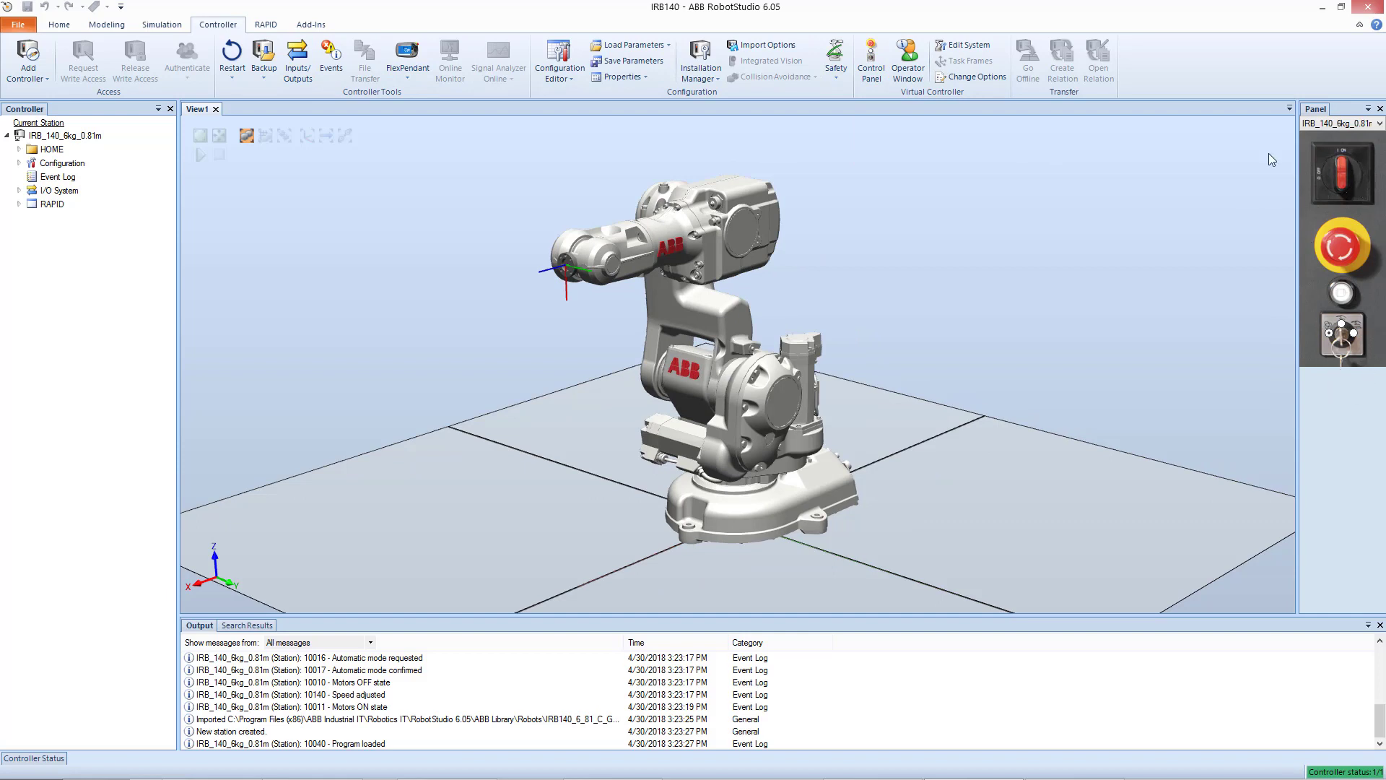
left_click(1339, 326)
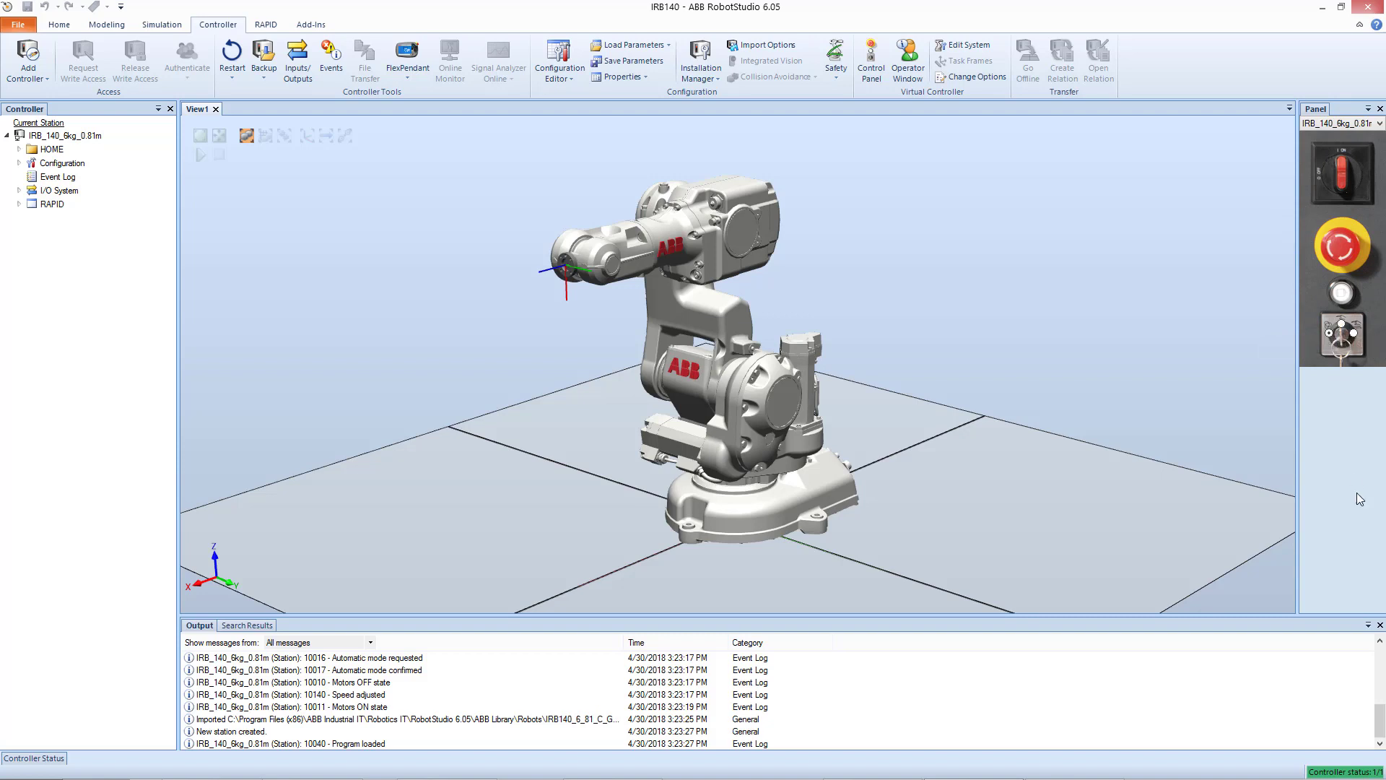
left_click(1328, 341)
Open the virtual FlexPendant, move it to the lower right, and return to the station view.
left_click(407, 50)
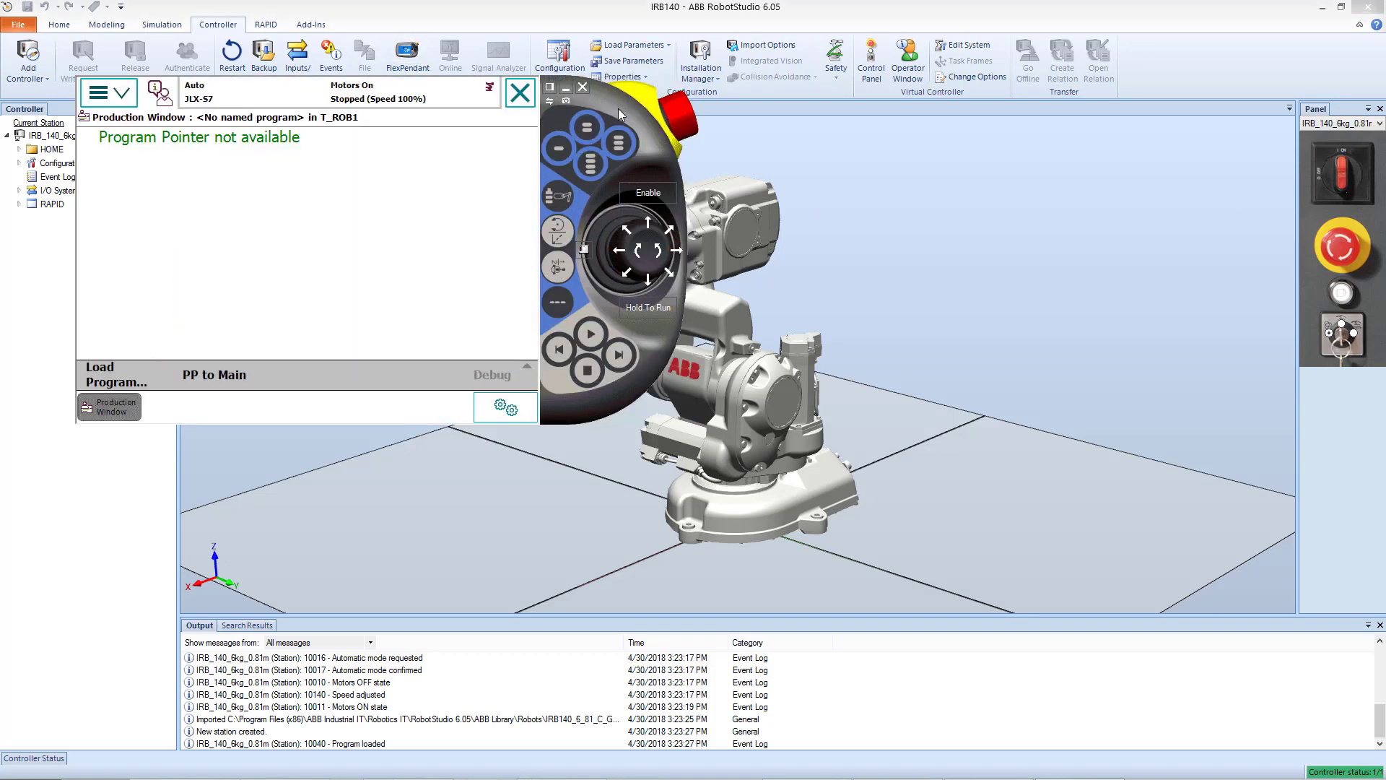
left_click_drag(618, 108, 1305, 448)
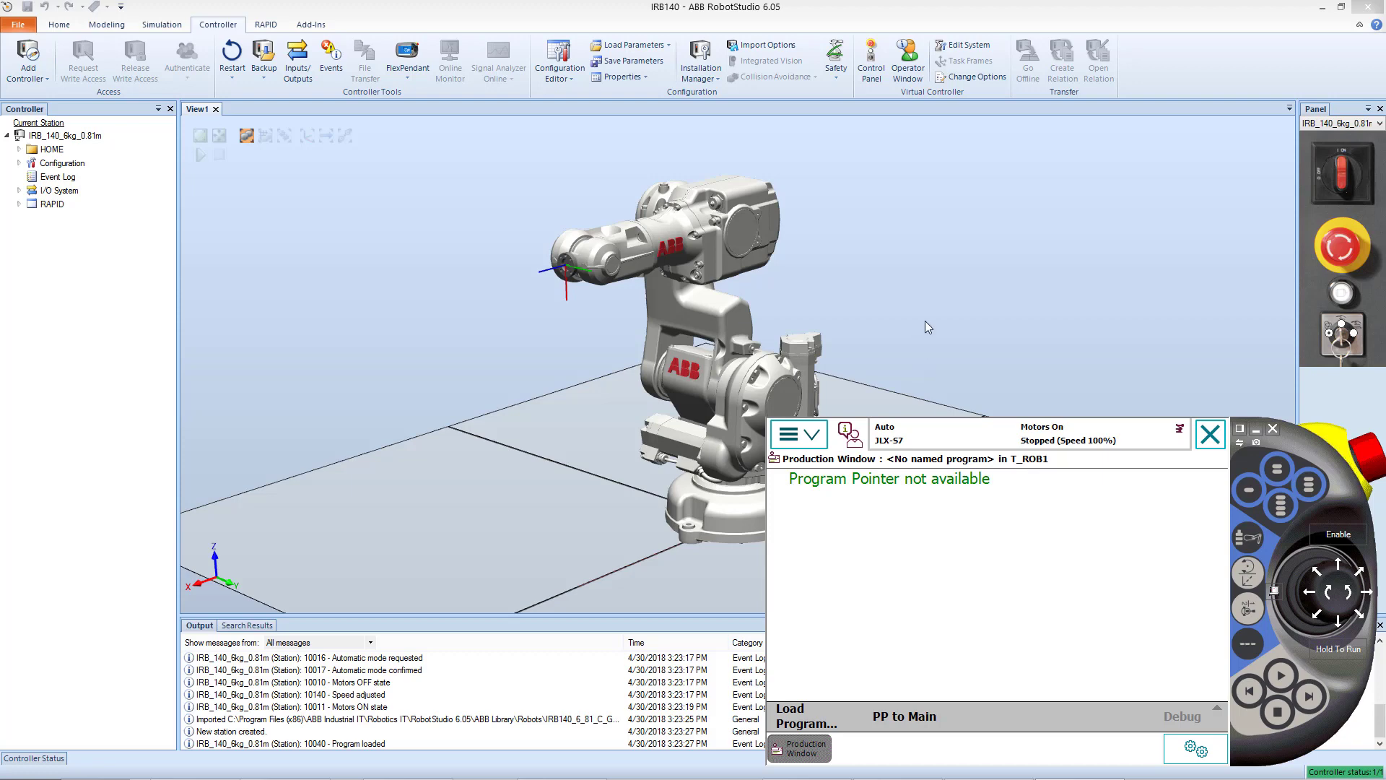
left_click(920, 265)
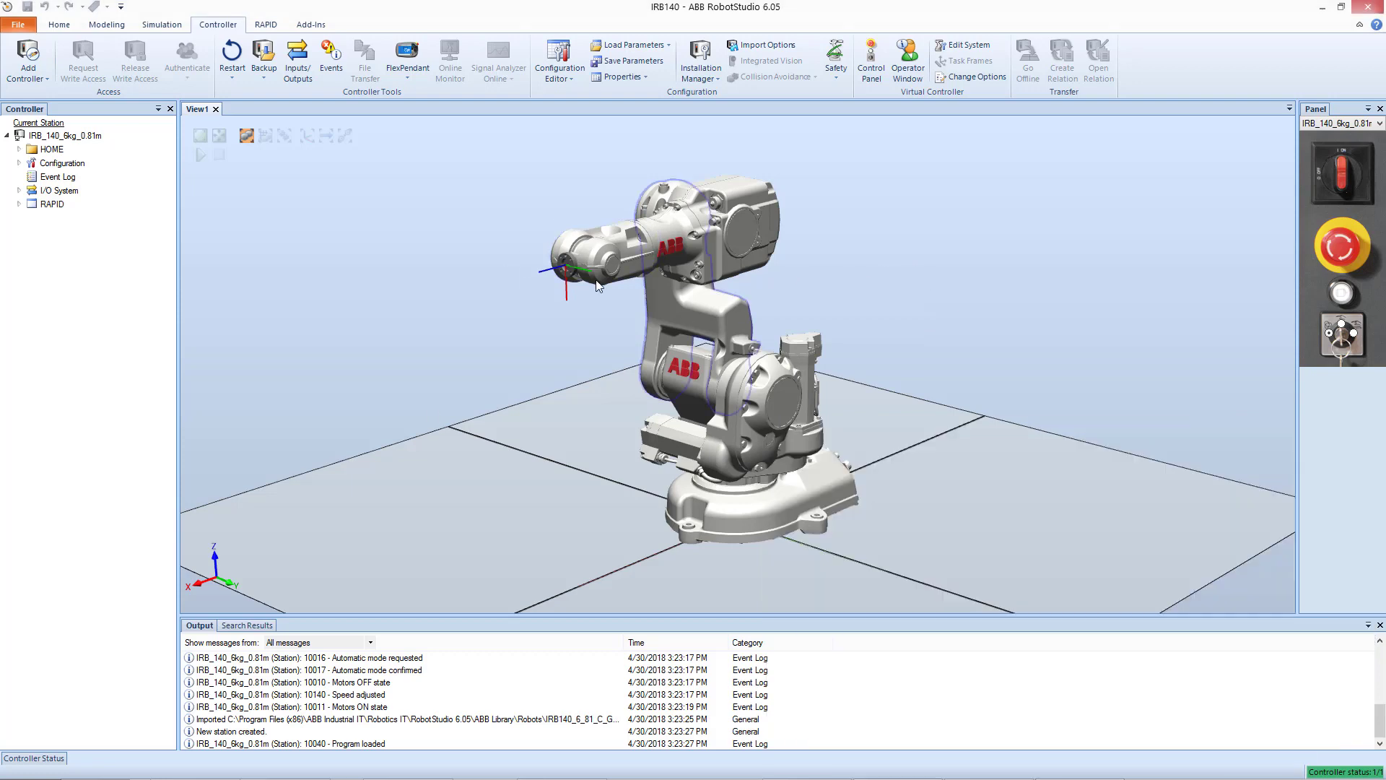
right_click_drag(657, 393, 688, 394)
left_click(880, 220)
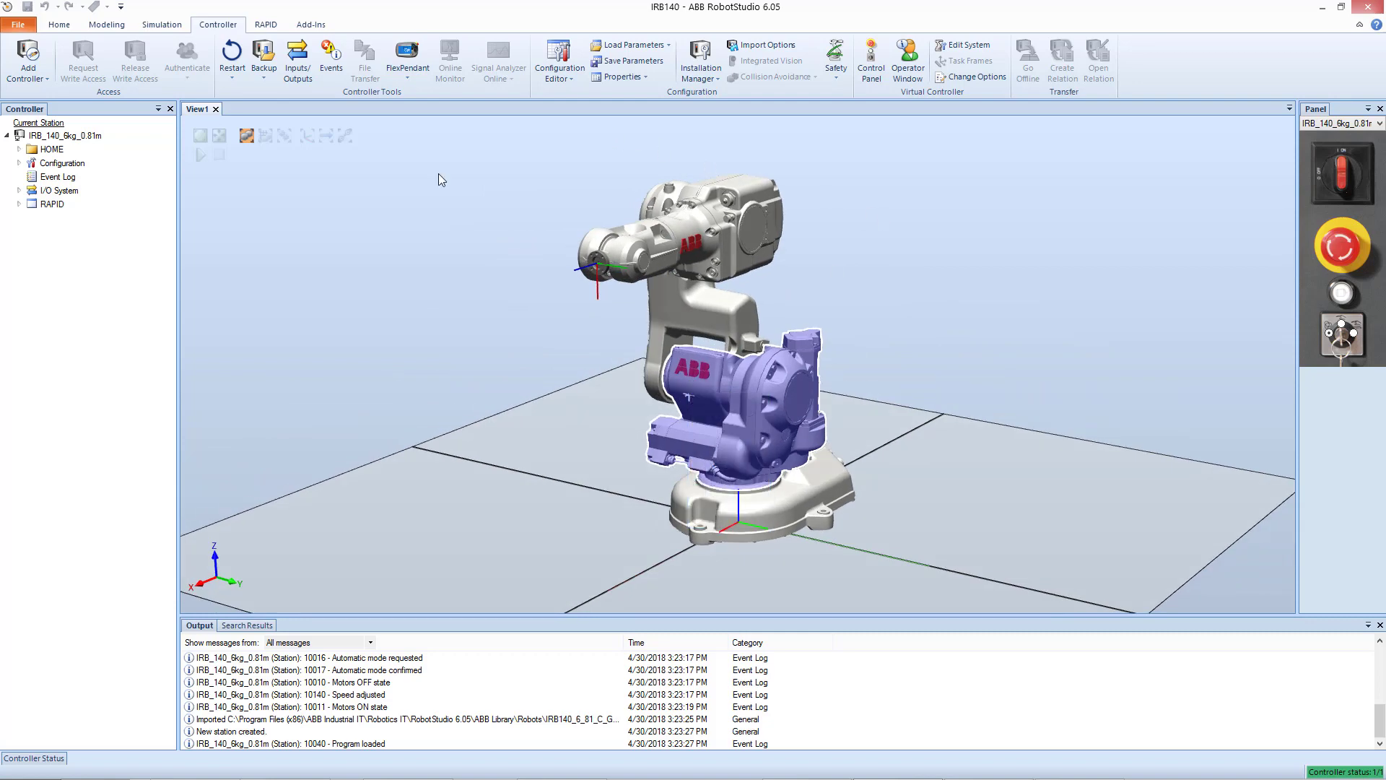
Open Mechanism Joint Jog for IRB140_6_81_C_03 from the Modeling Layout browser.
left_click(106, 24)
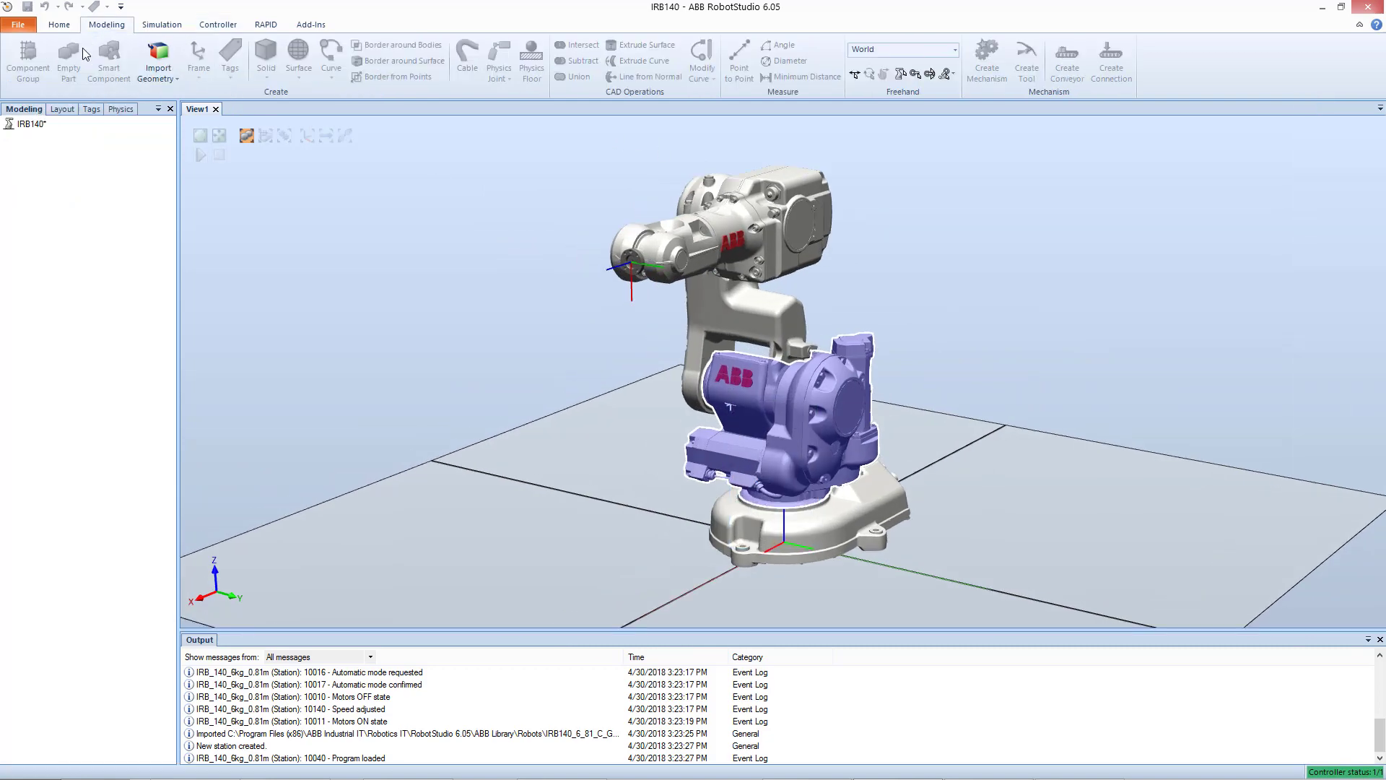
left_click(61, 109)
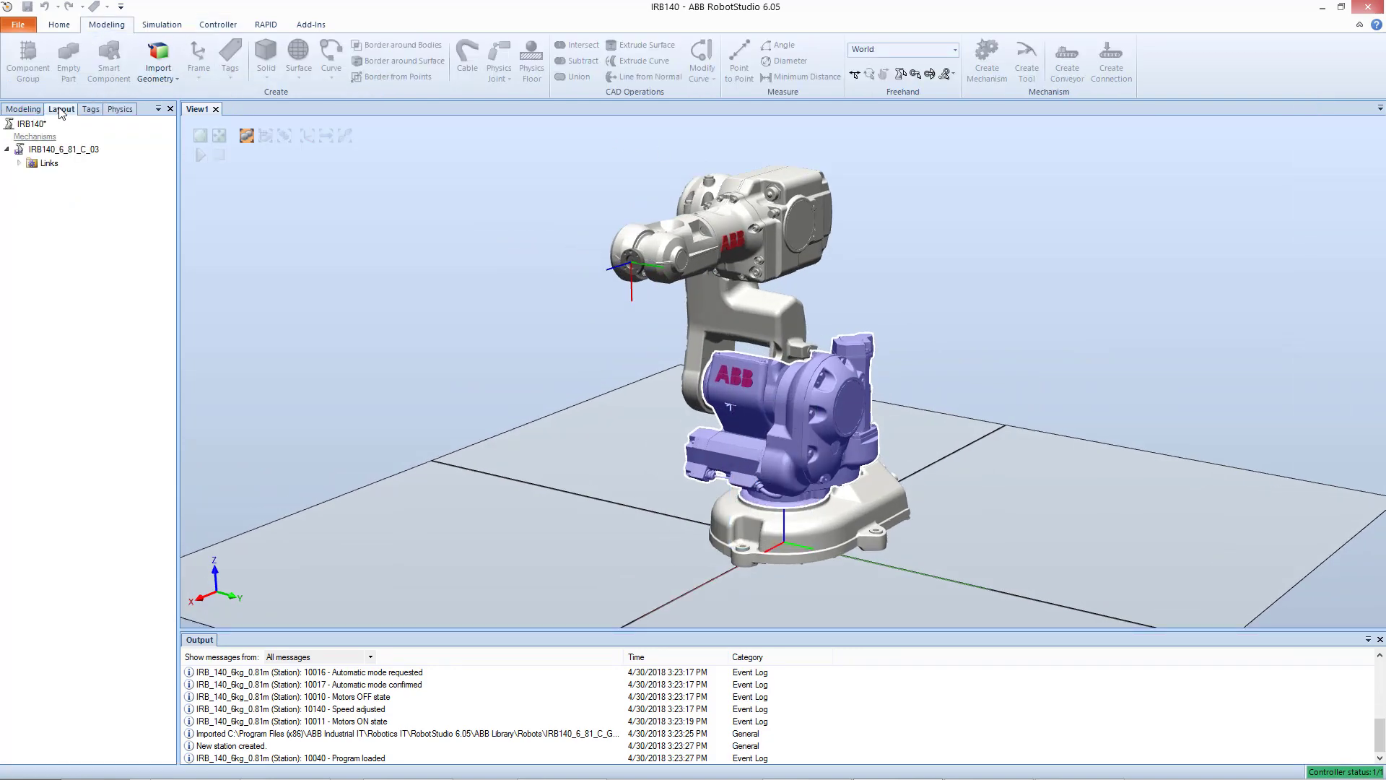
right_click(63, 149)
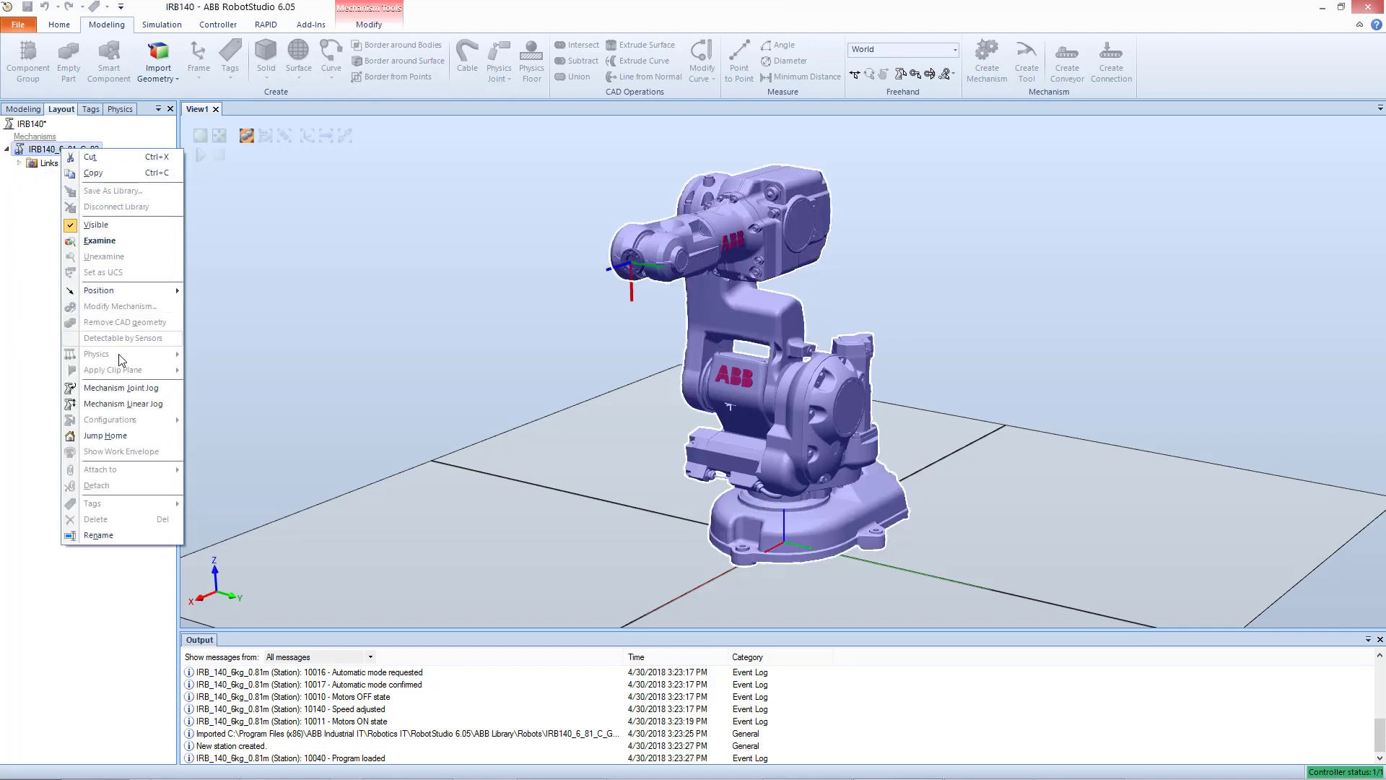
left_click(153, 391)
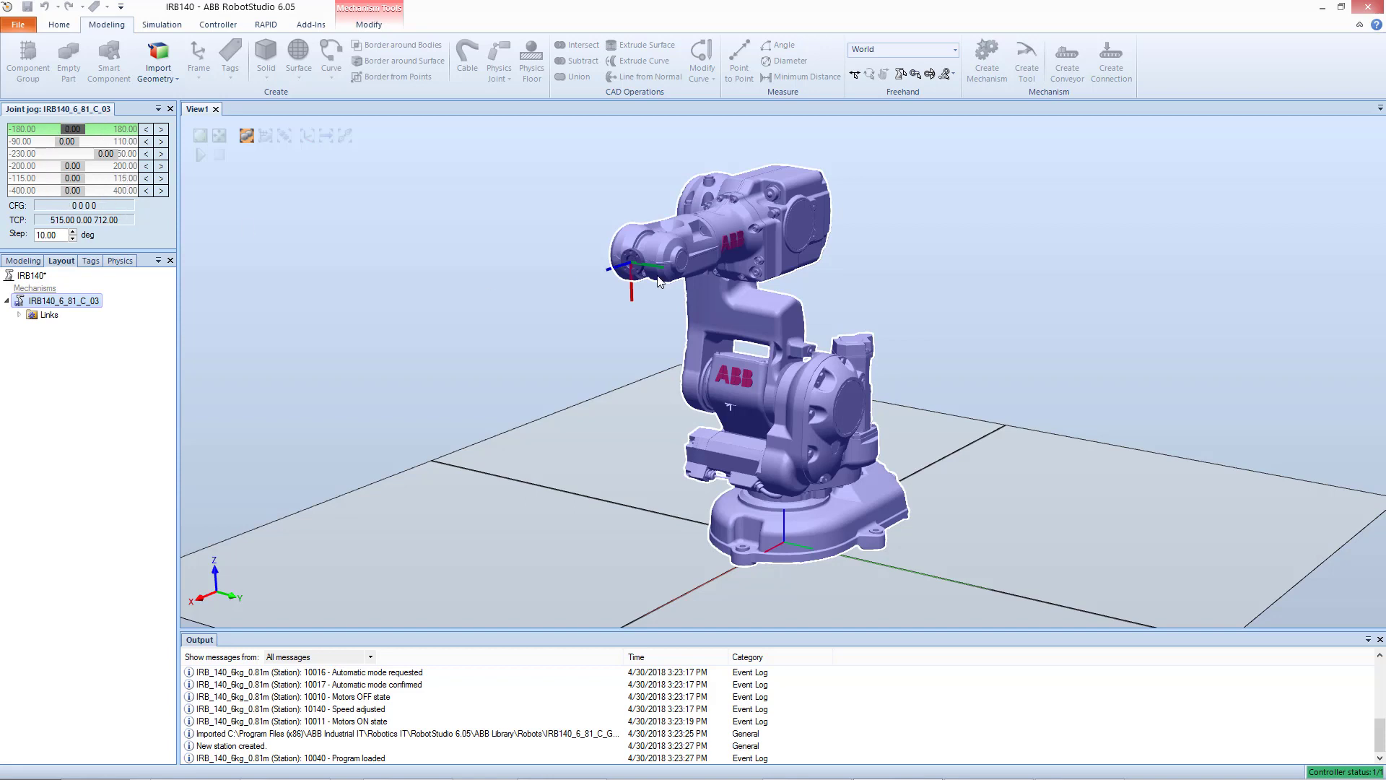
Step joint 5 up, then drag the sliders to 7.40, 14.11, -3.70, 38.36, 59.86, -54.79.
left_click(162, 178)
left_click(161, 179)
left_click(162, 178)
left_click(162, 178)
left_click(162, 178)
left_click(161, 178)
left_click(162, 178)
right_click_drag(1046, 324, 991, 312)
right_click_drag(431, 324, 463, 329)
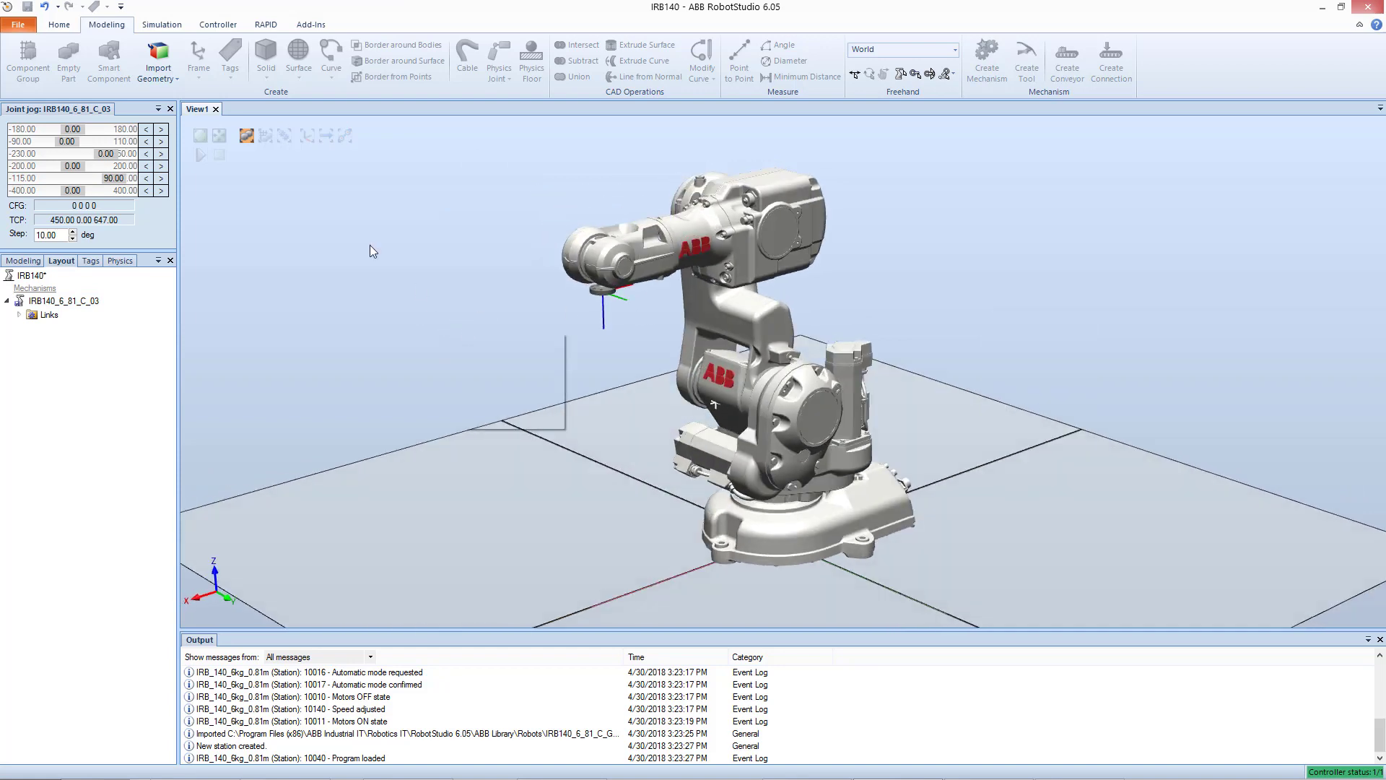
left_click(112, 153)
left_click_drag(112, 153, 86, 145)
left_click_drag(75, 129, 66, 194)
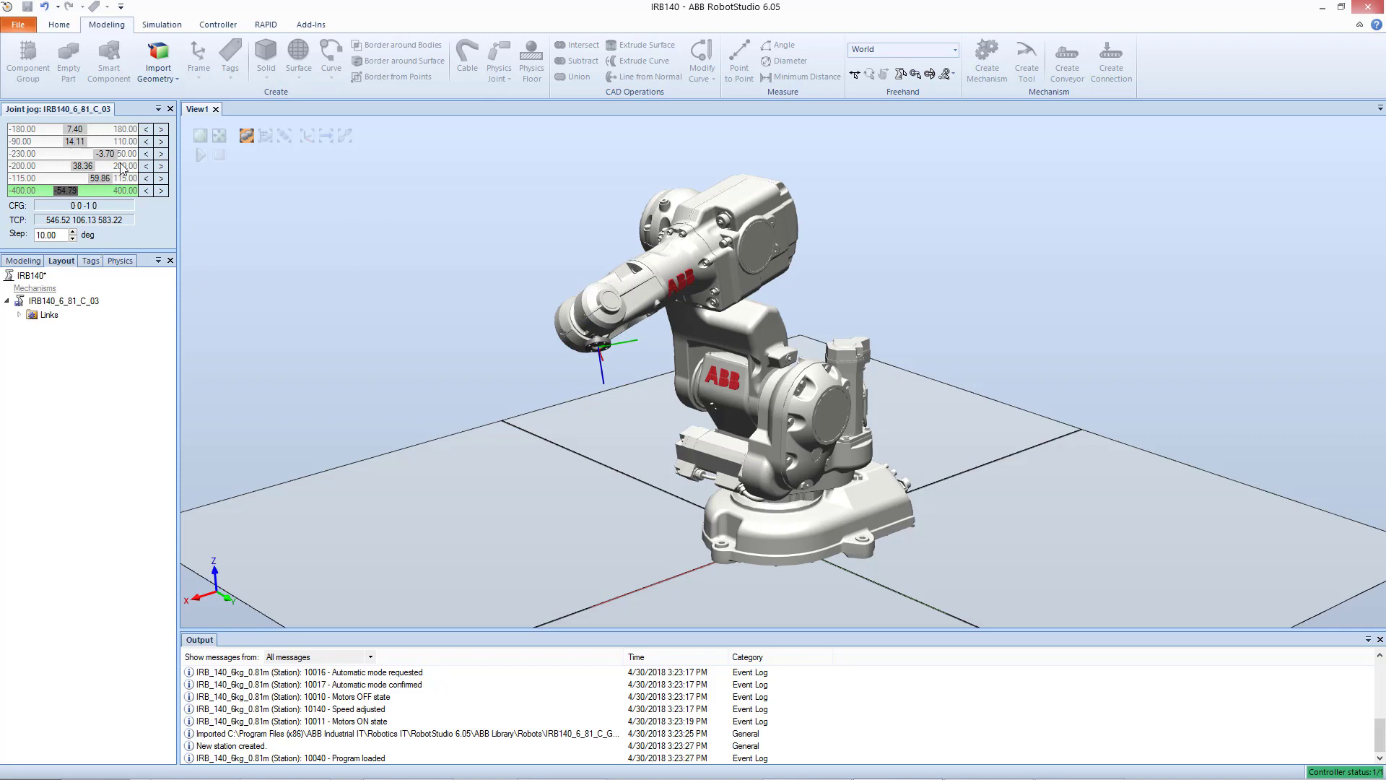
right_click(64, 305)
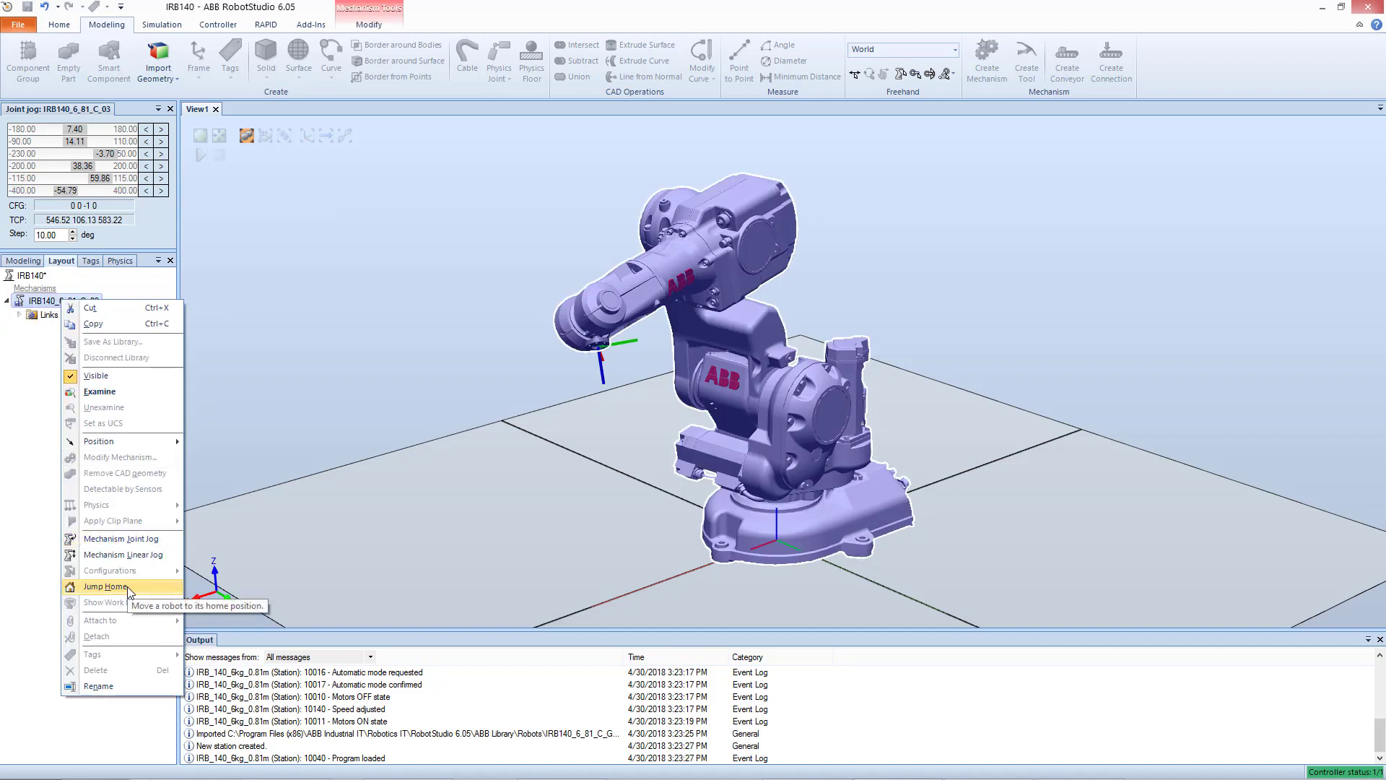
Jump the IRB 140 home, then step joint 5 up to 90.00 degrees.
left_click(138, 588)
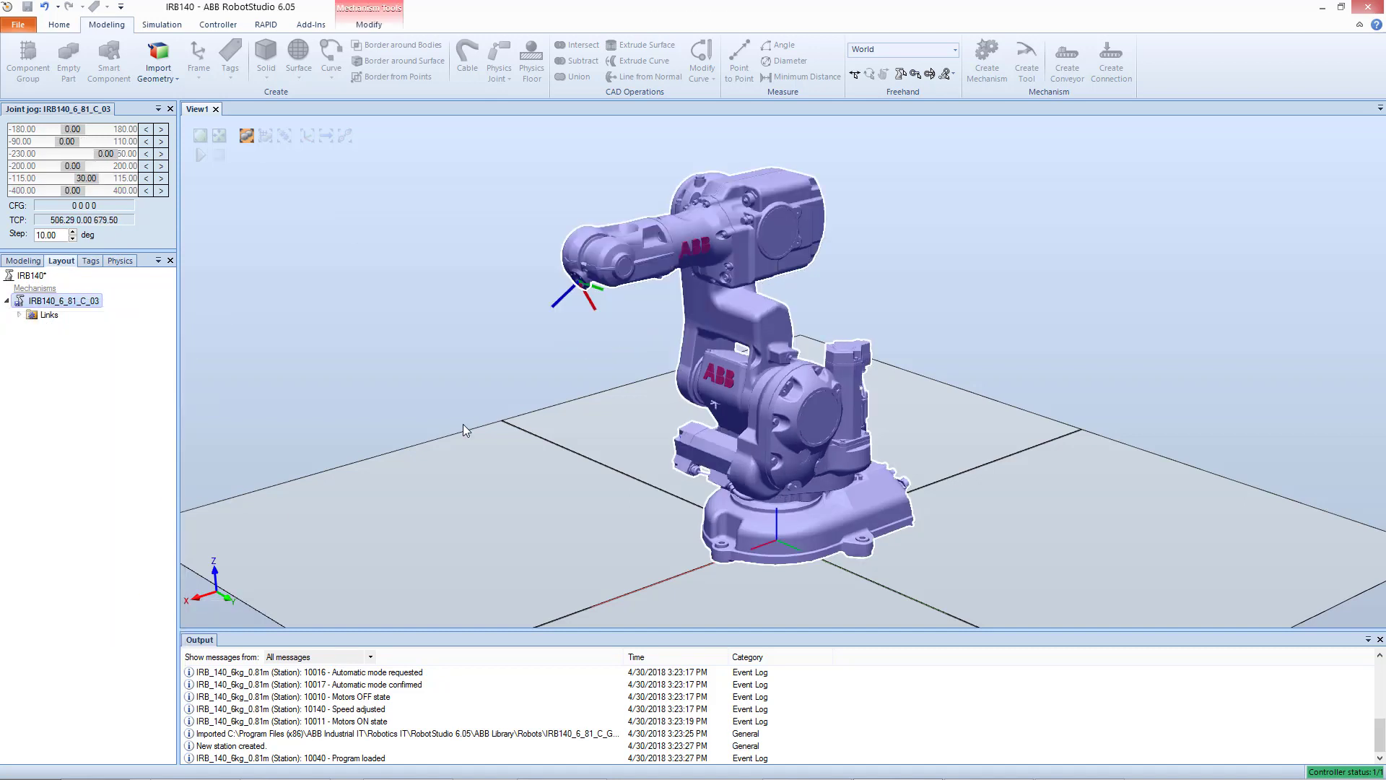
left_click(367, 275)
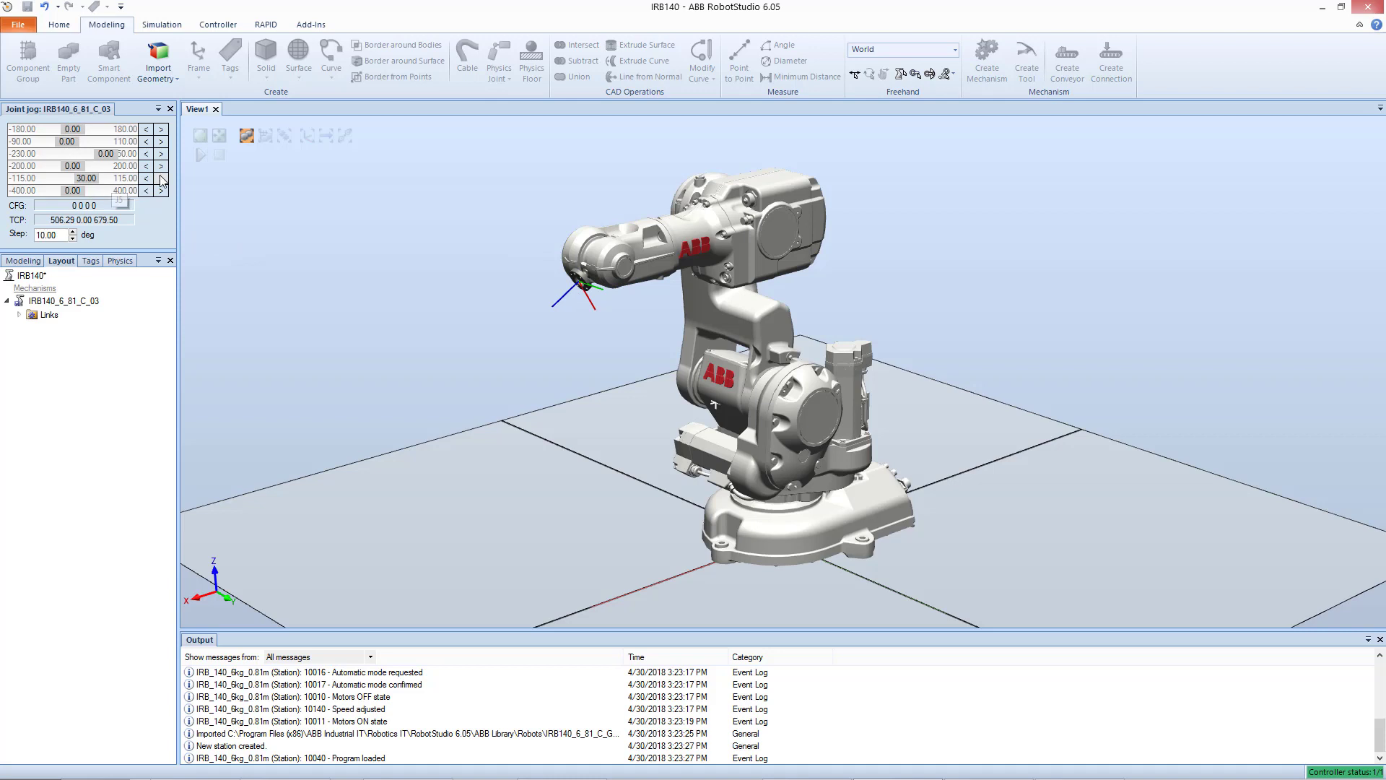
left_click(162, 182)
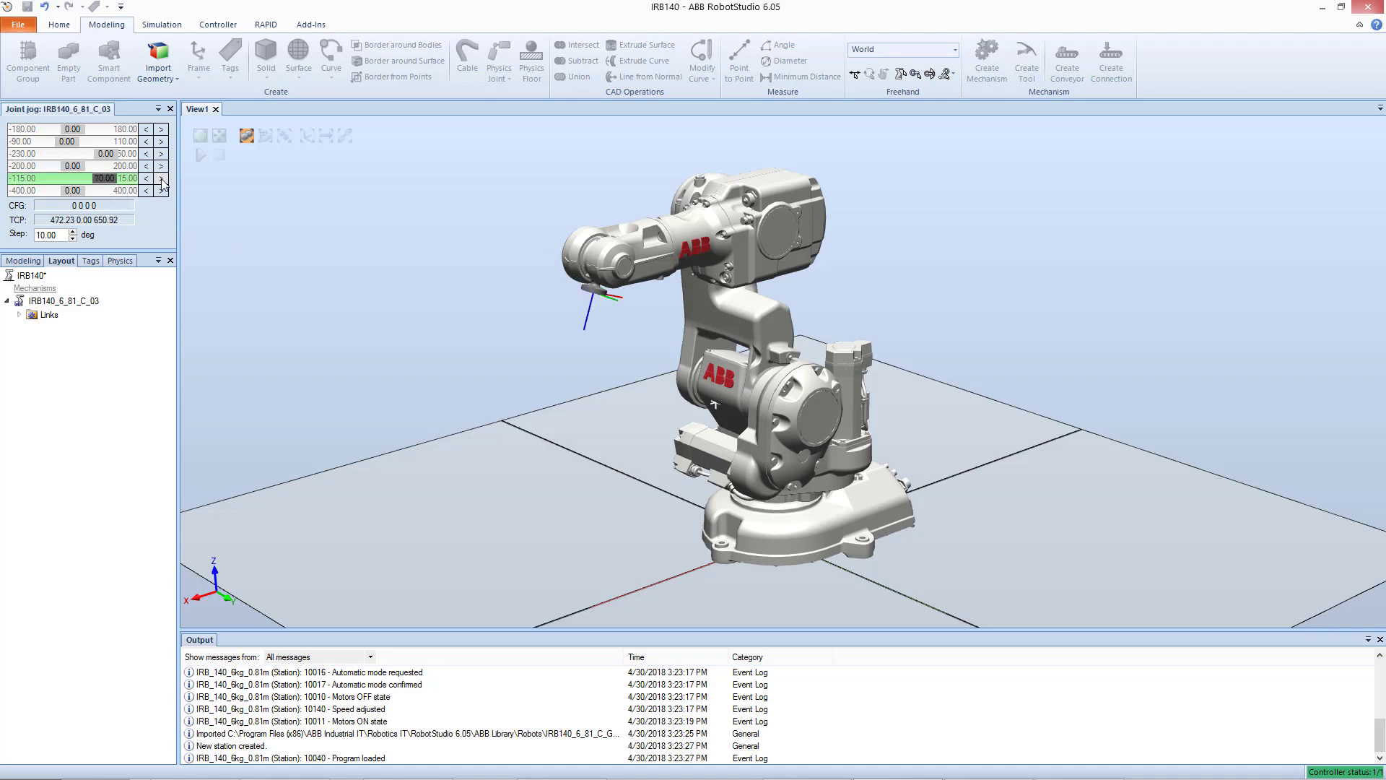
left_click(162, 181)
left_click(162, 181)
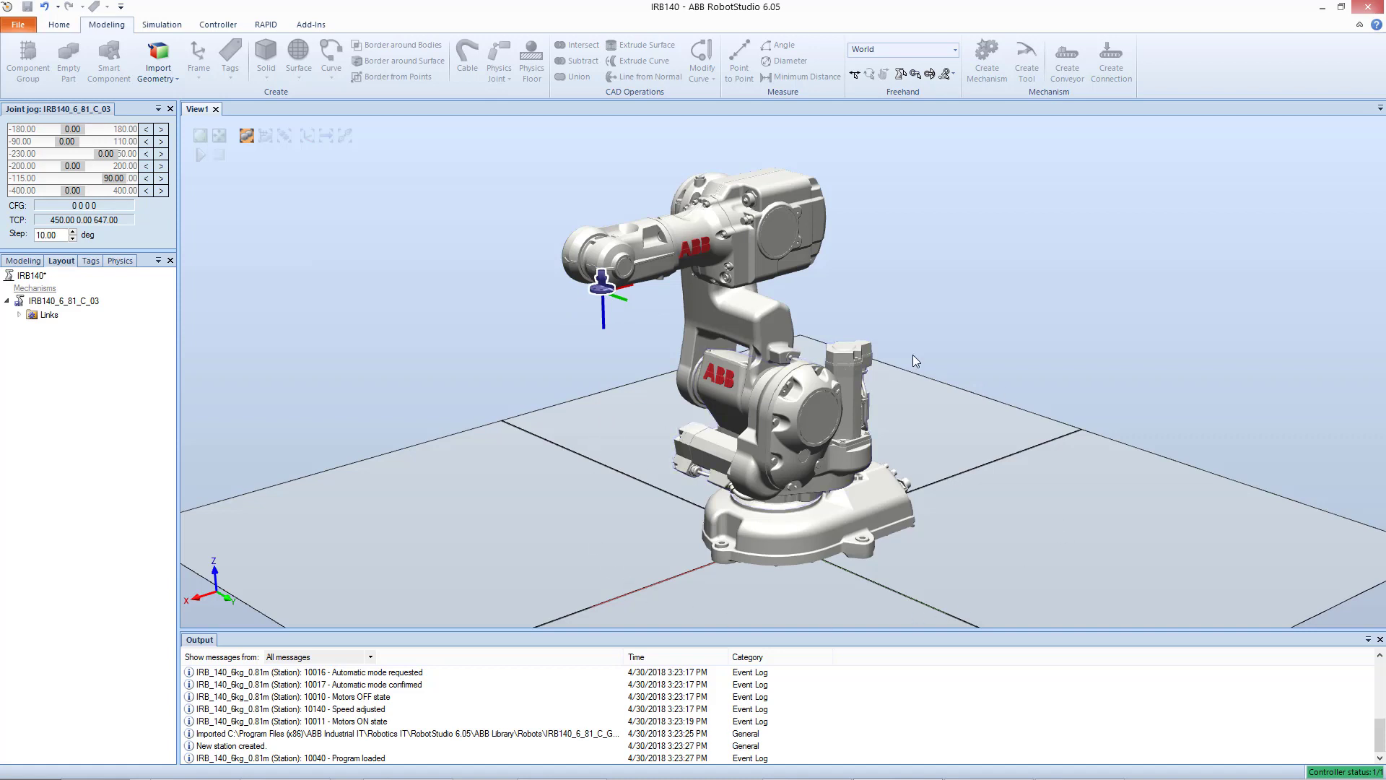
left_click(562, 499)
Orbit the 3D view around the IRB 140 to inspect its new pose from several angles.
left_click_drag(615, 532, 596, 520, "ctrl+shift")
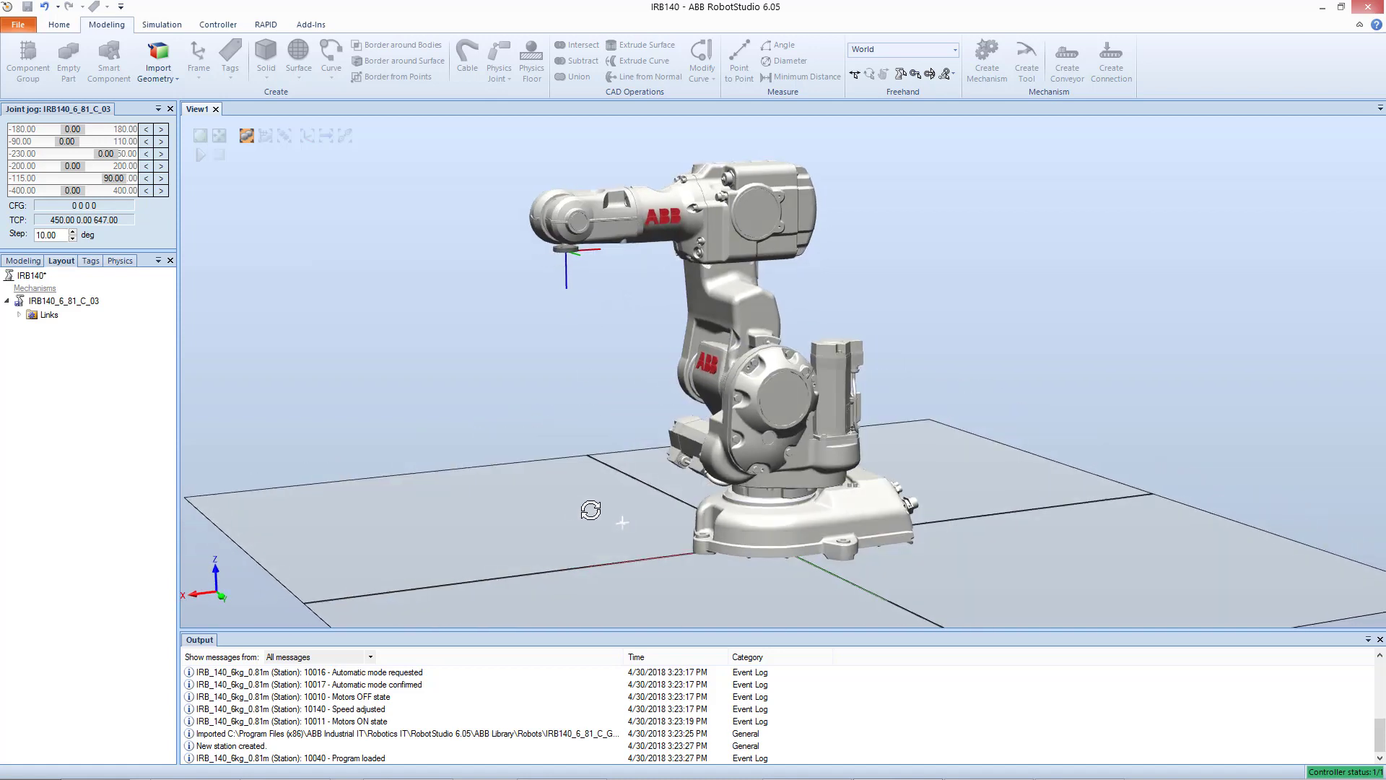
left_click_drag(591, 510, 599, 517, "ctrl+shift")
left_click_drag(536, 480, 547, 496, "ctrl+shift")
right_click(547, 496)
left_click(907, 583)
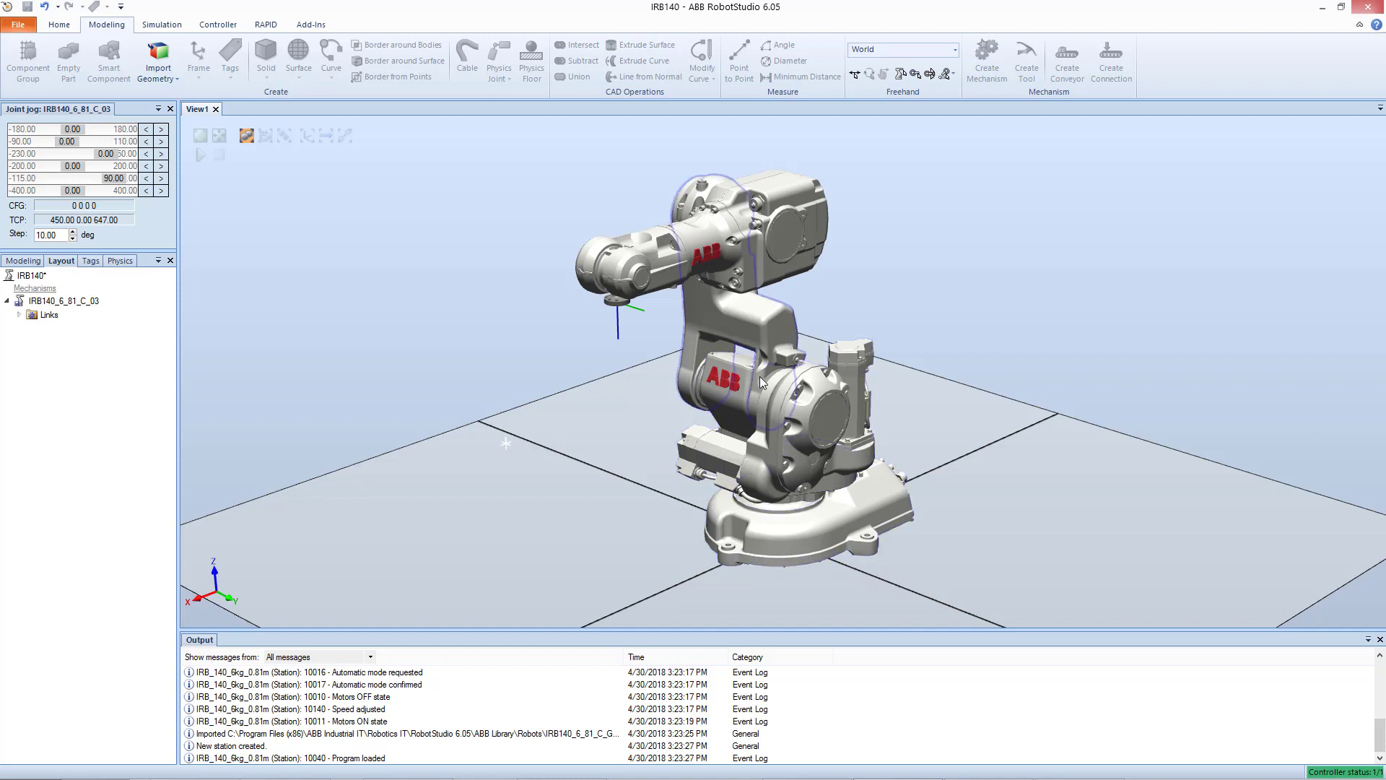
mouse_move(600, 426)
left_mouse_down("ctrl+shift")
mouse_move(557, 380)
mouse_move(580, 389)
mouse_move(585, 420)
left_mouse_up("ctrl+shift")
right_click(585, 419)
key("Escape")
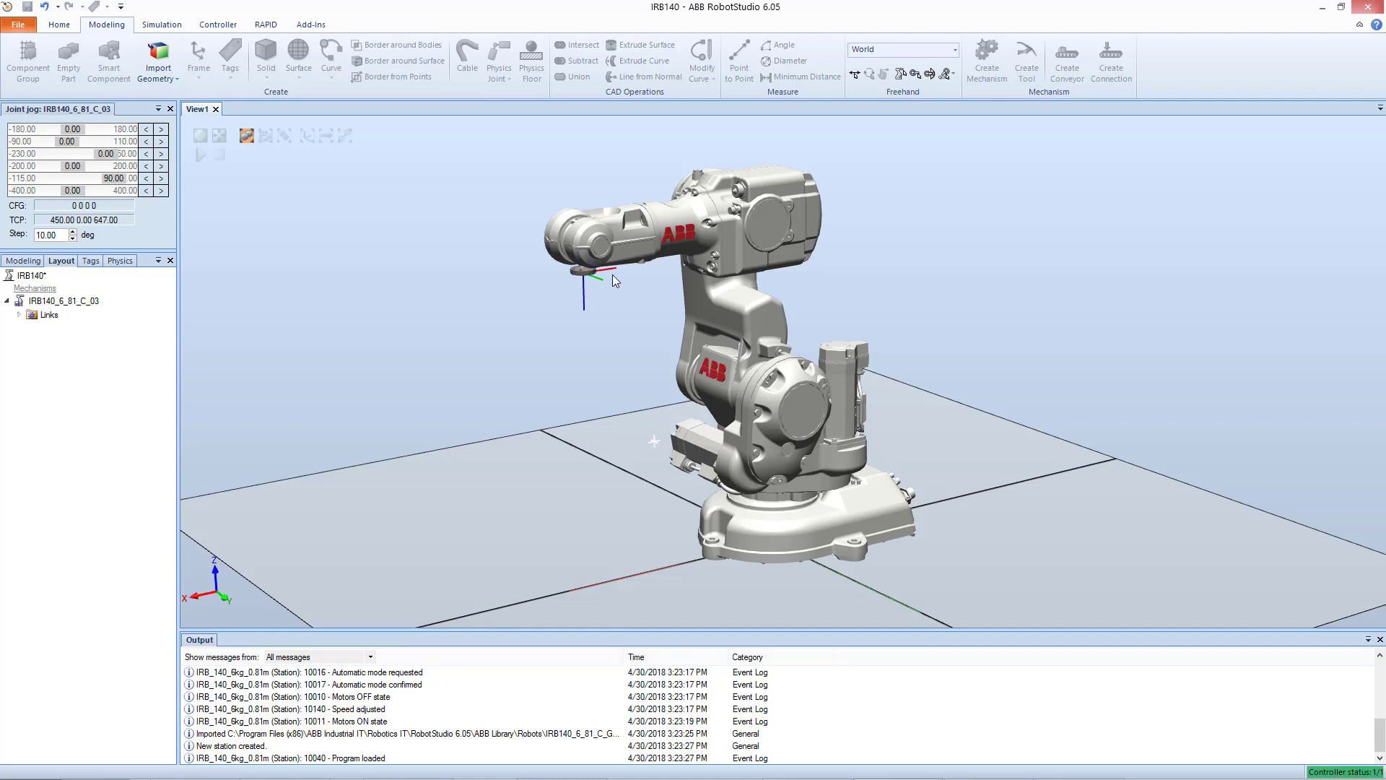
left_click_drag(235, 600, 238, 583, "ctrl+shift")
right_click(238, 581)
left_click(205, 581)
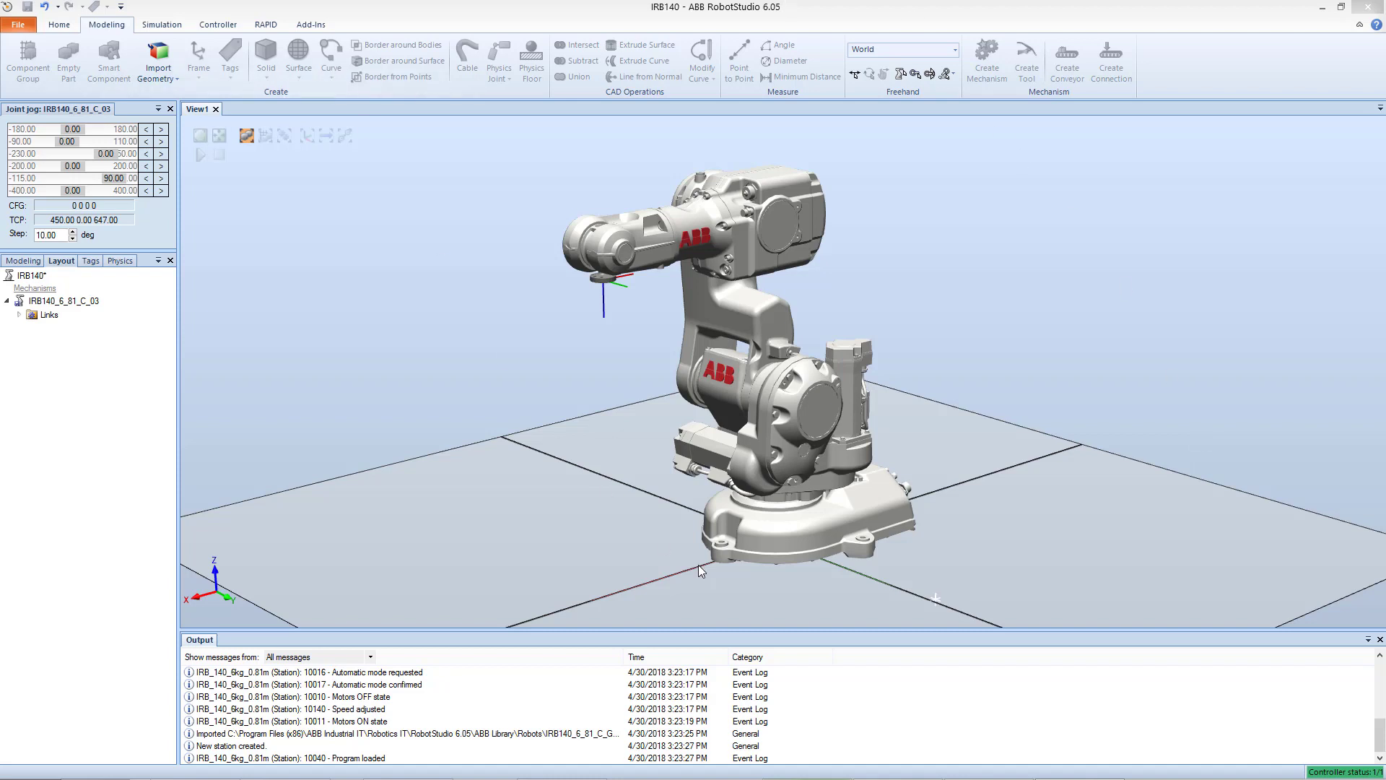
left_click(263, 24)
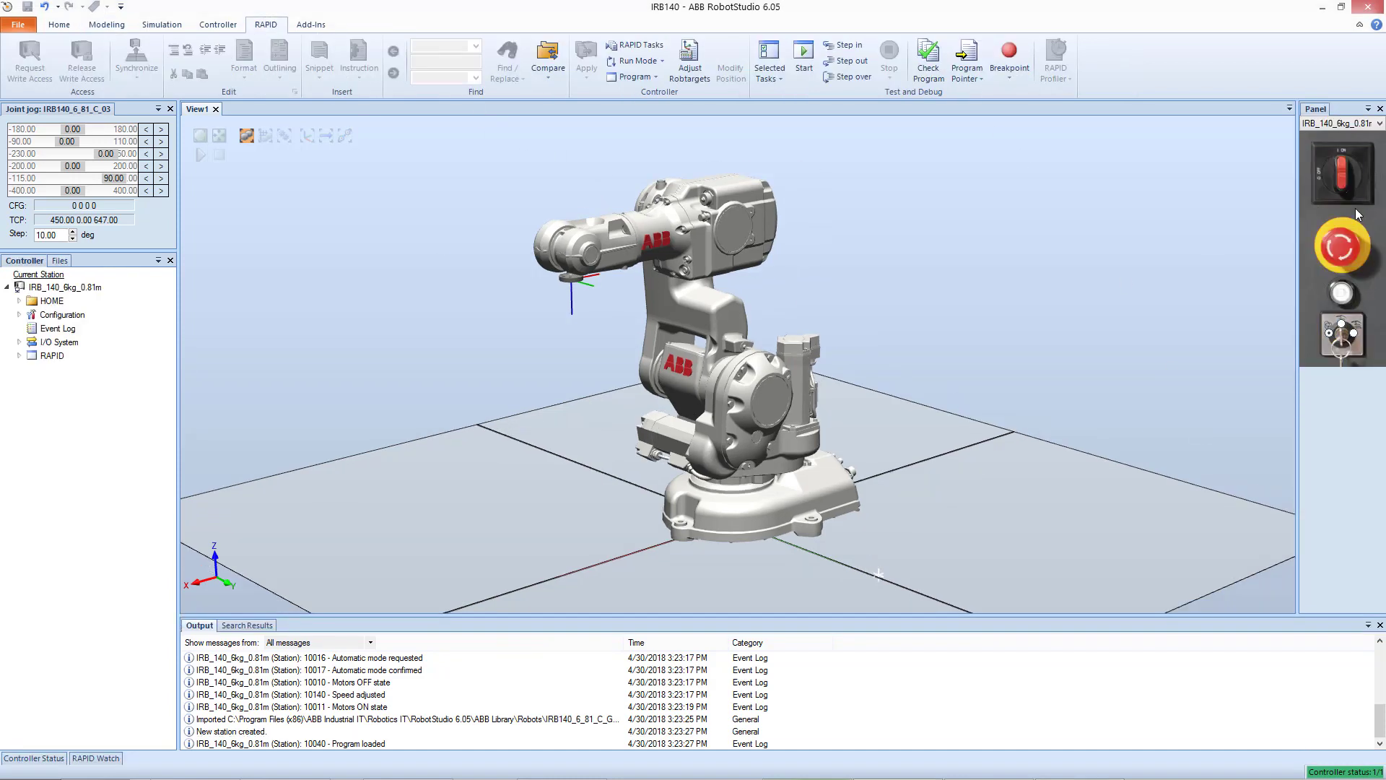
left_click(218, 25)
left_click(407, 58)
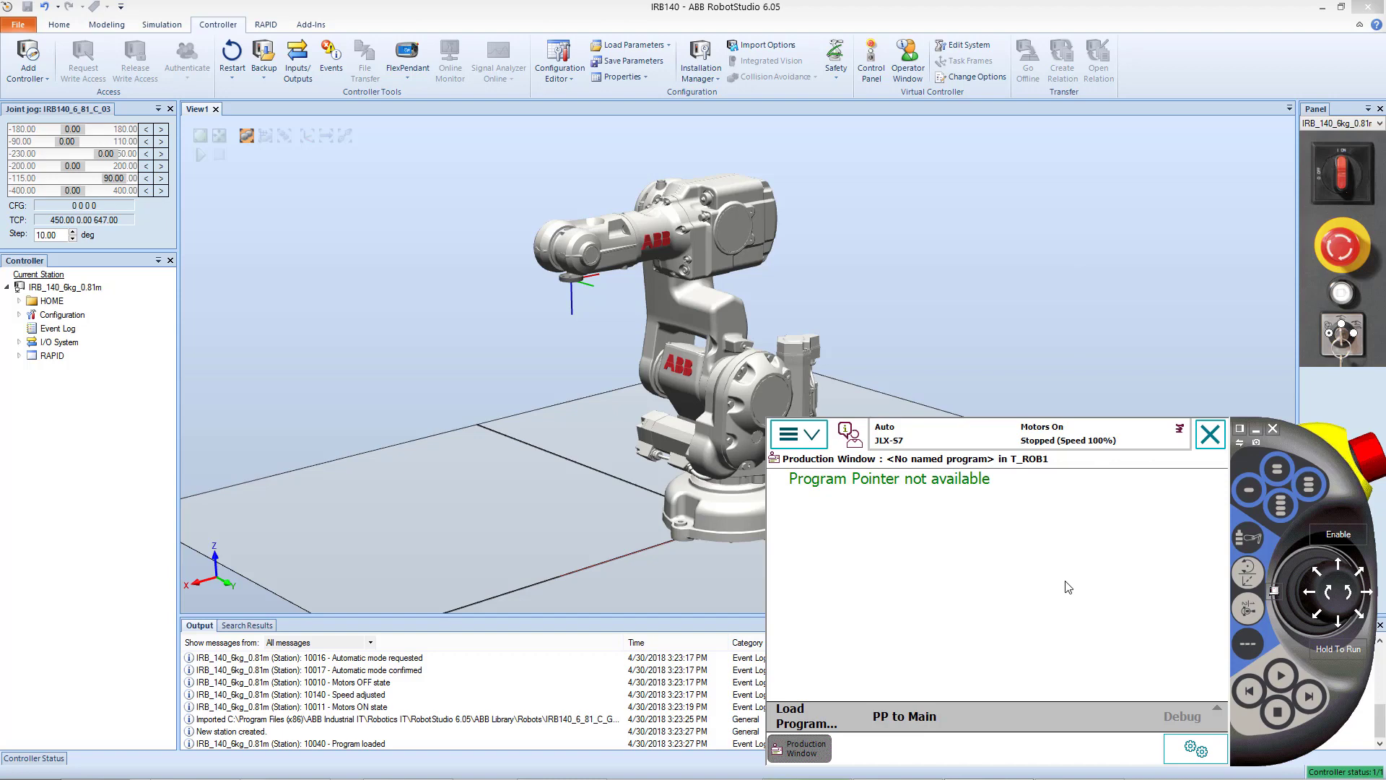
left_click(1024, 196)
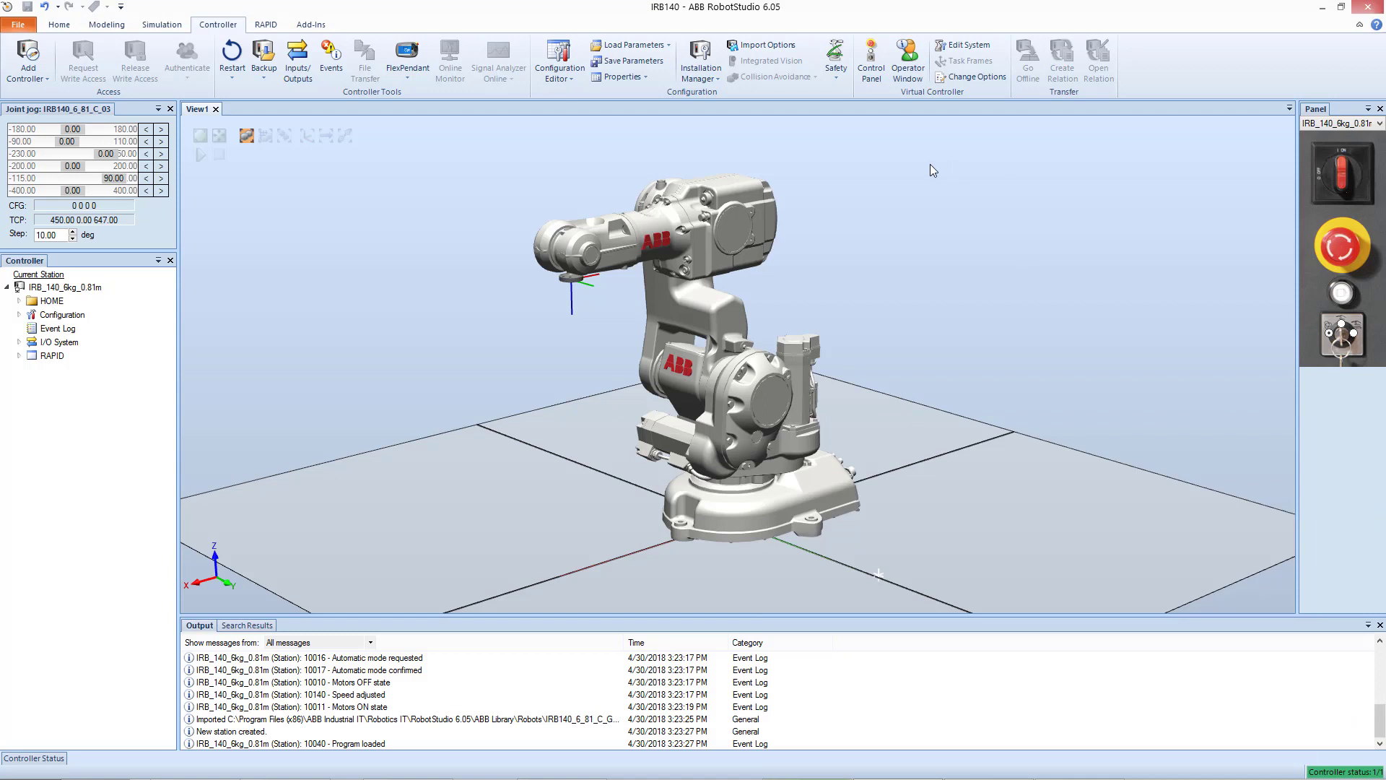
On the RAPID tab, expand the controller tree down to T_ROB1's MainModule.
left_click(267, 27)
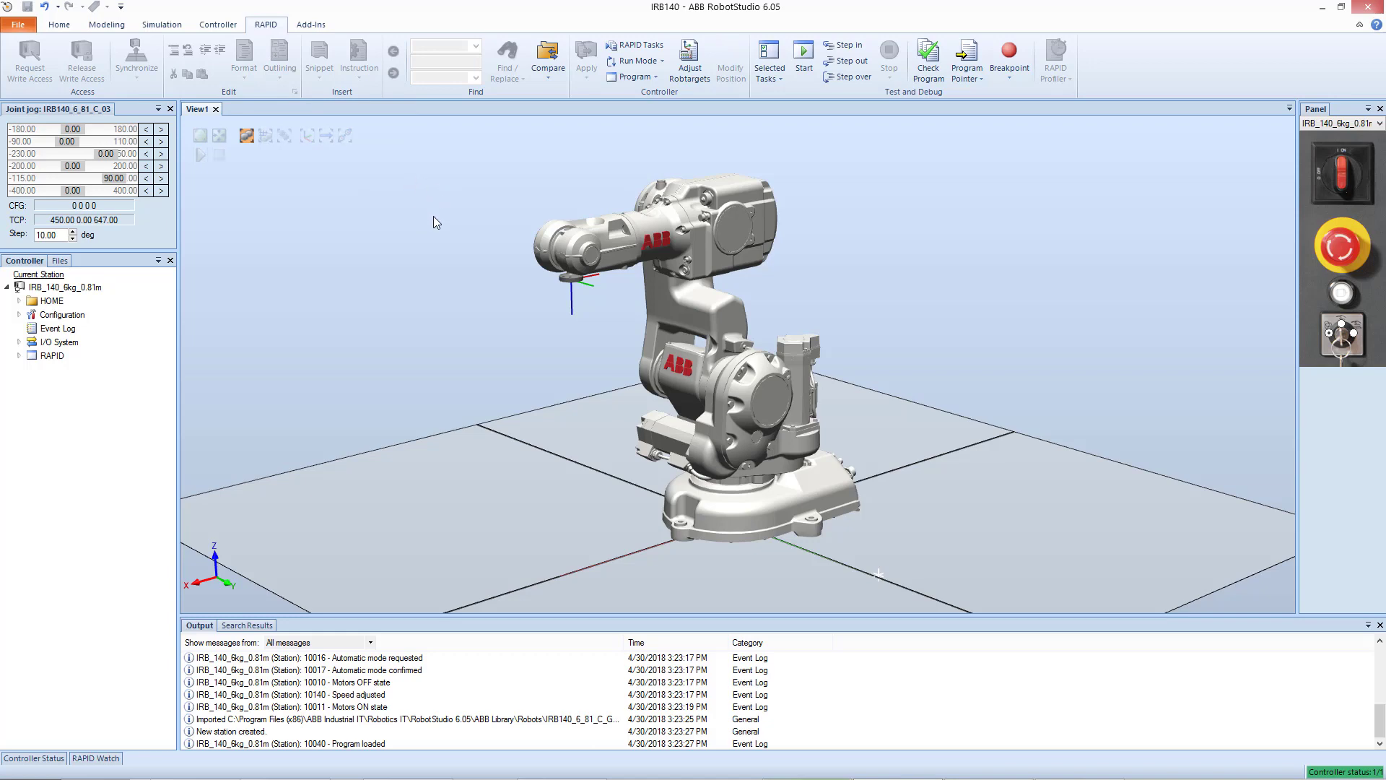
left_click(19, 356)
left_click(29, 369)
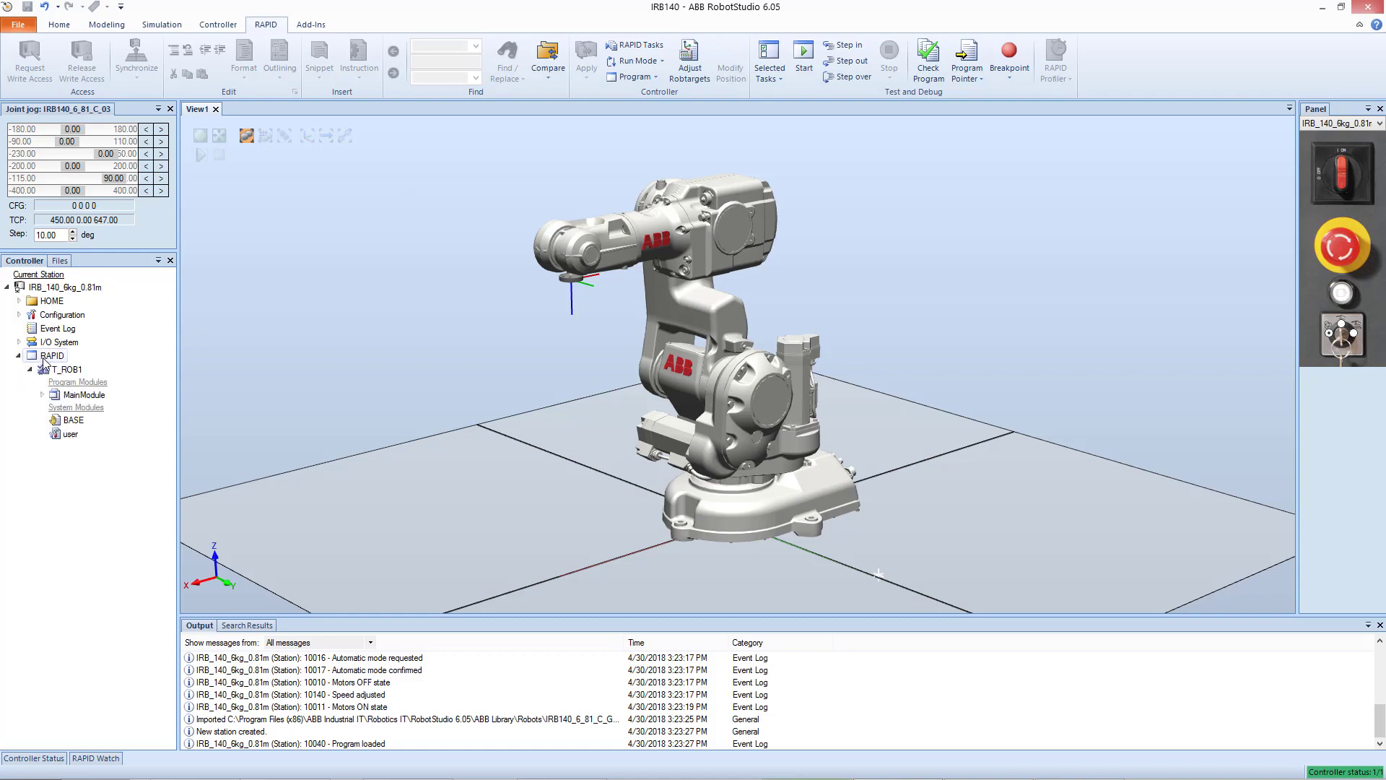
Review MainModule's placeholder header comments and main procedure, then close the code editor.
double_click(83, 397)
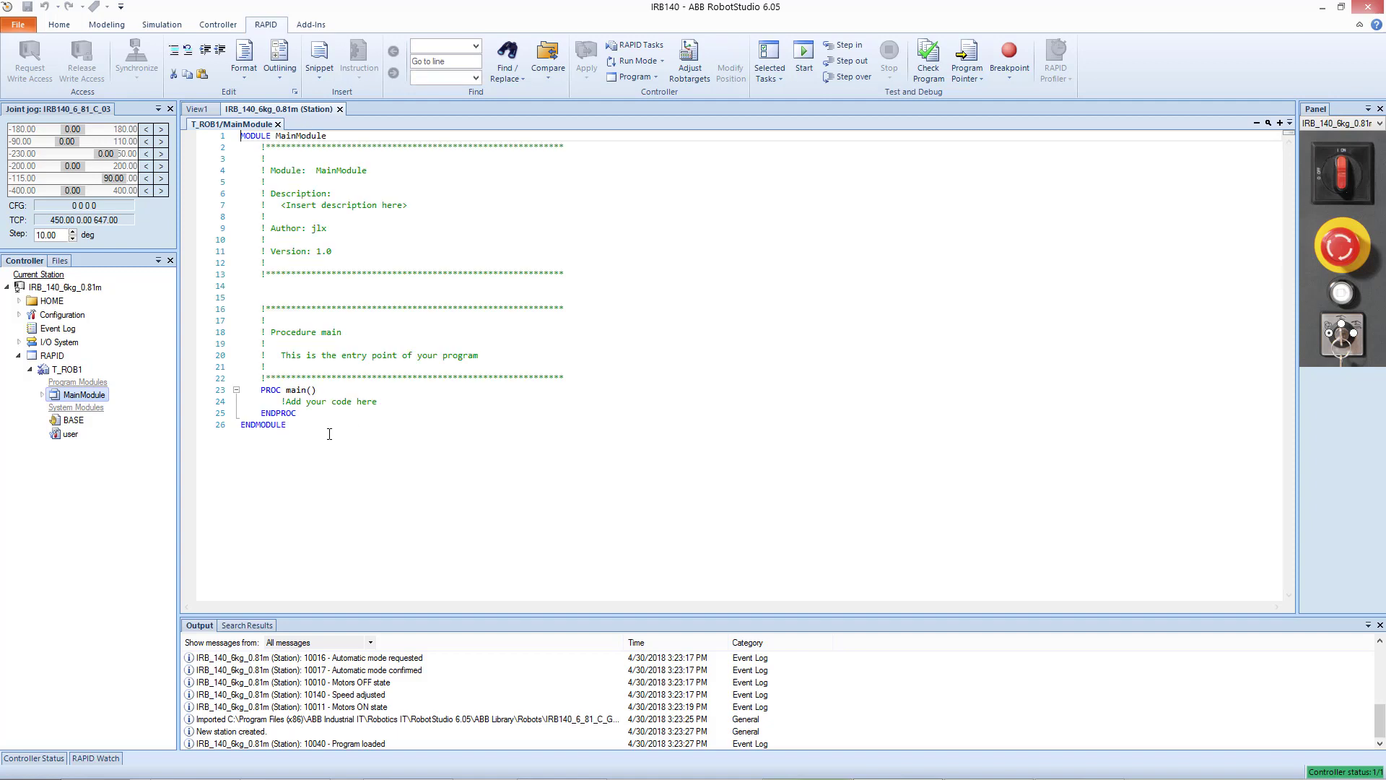
left_click_drag(321, 430, 241, 136)
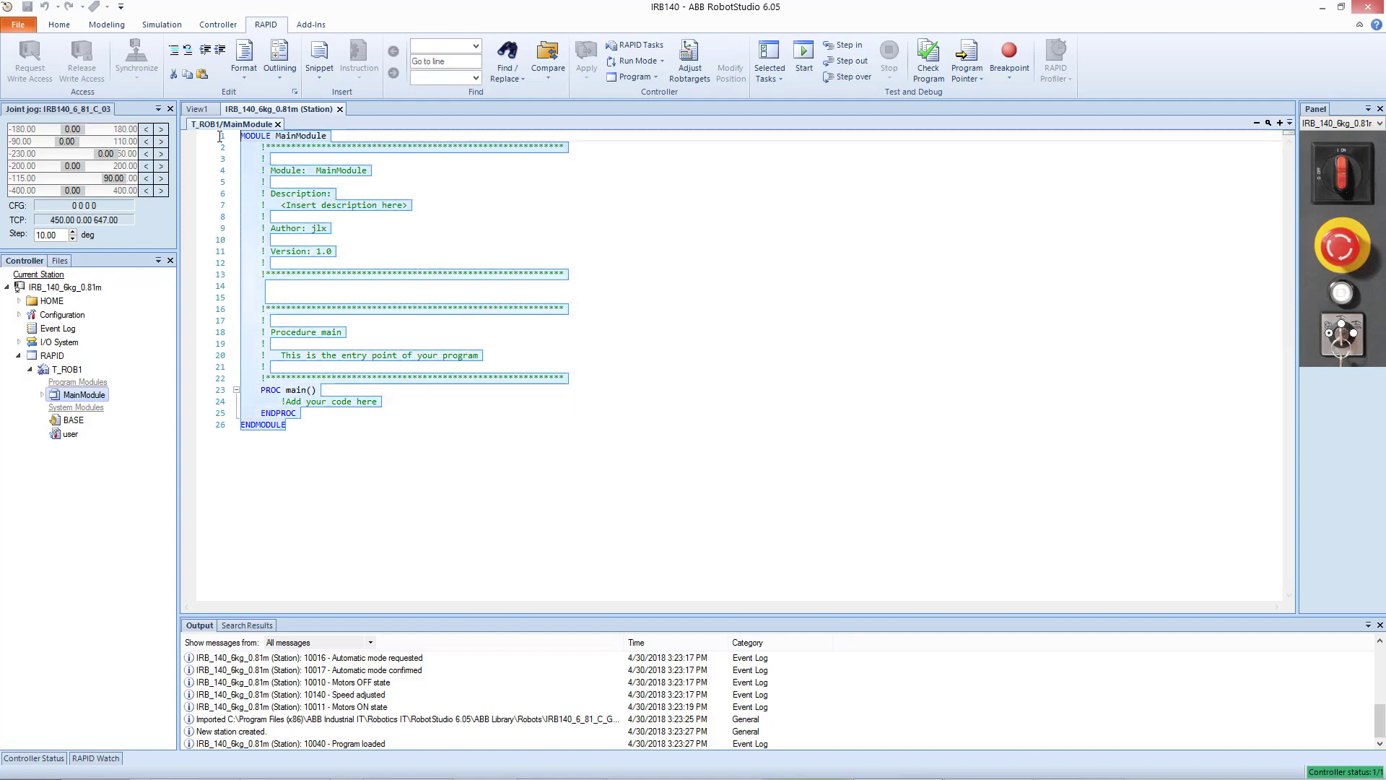
left_click(394, 468)
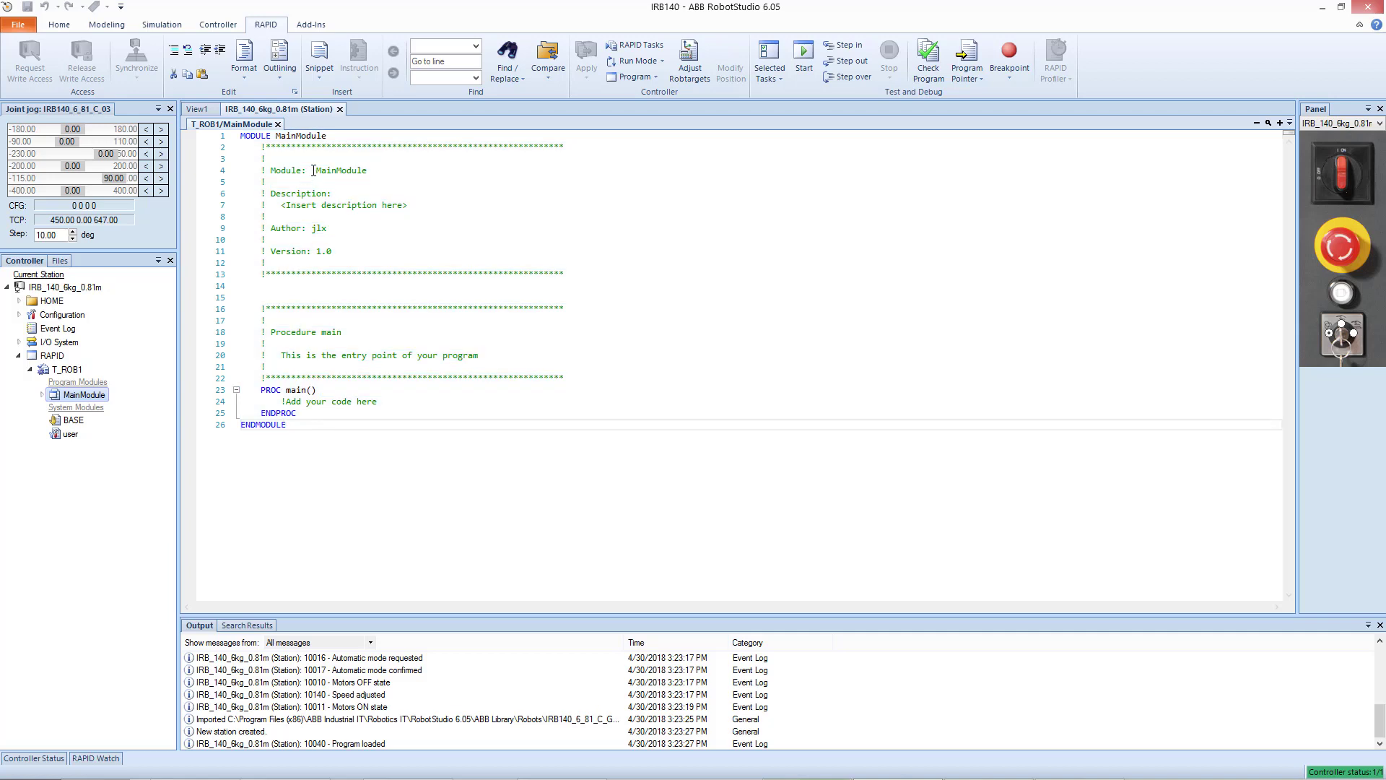
left_click_drag(311, 162, 387, 356)
left_click(317, 390)
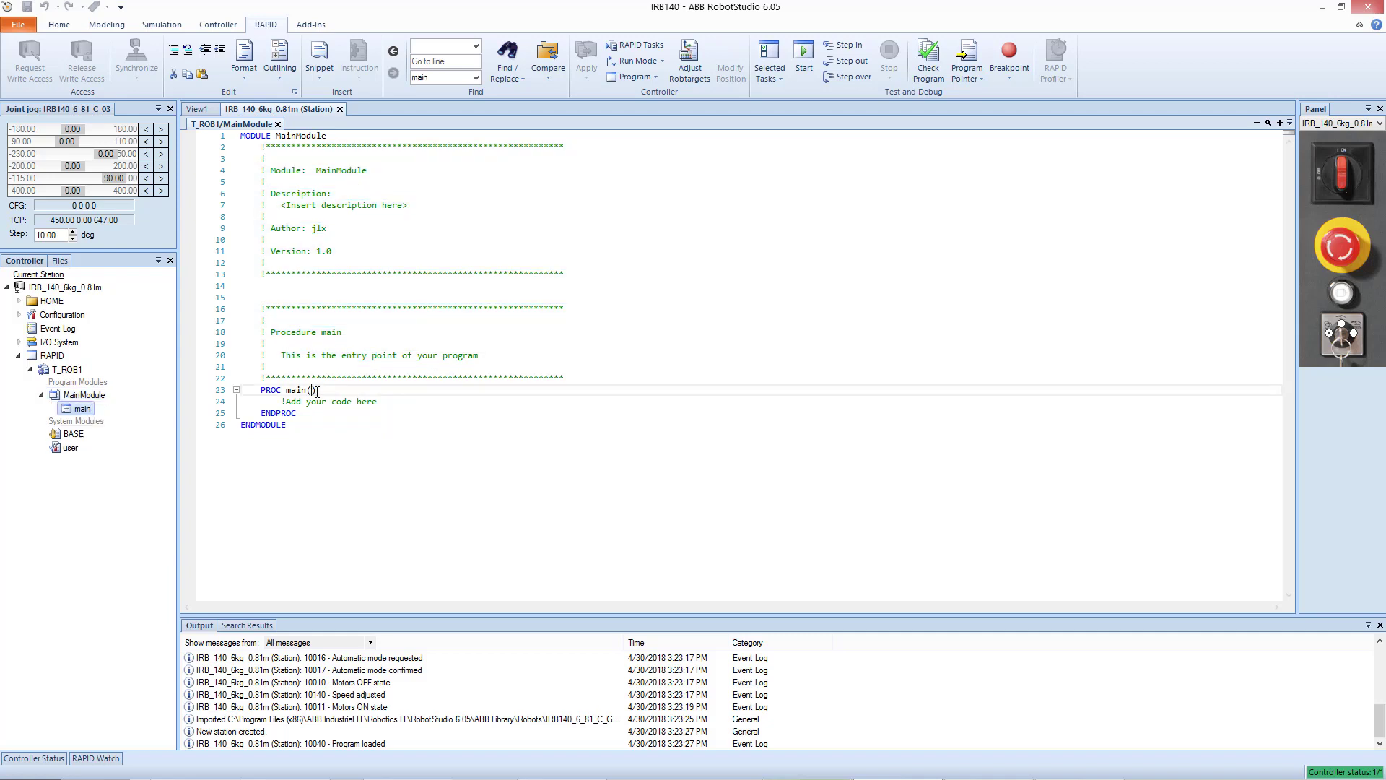
left_click(339, 109)
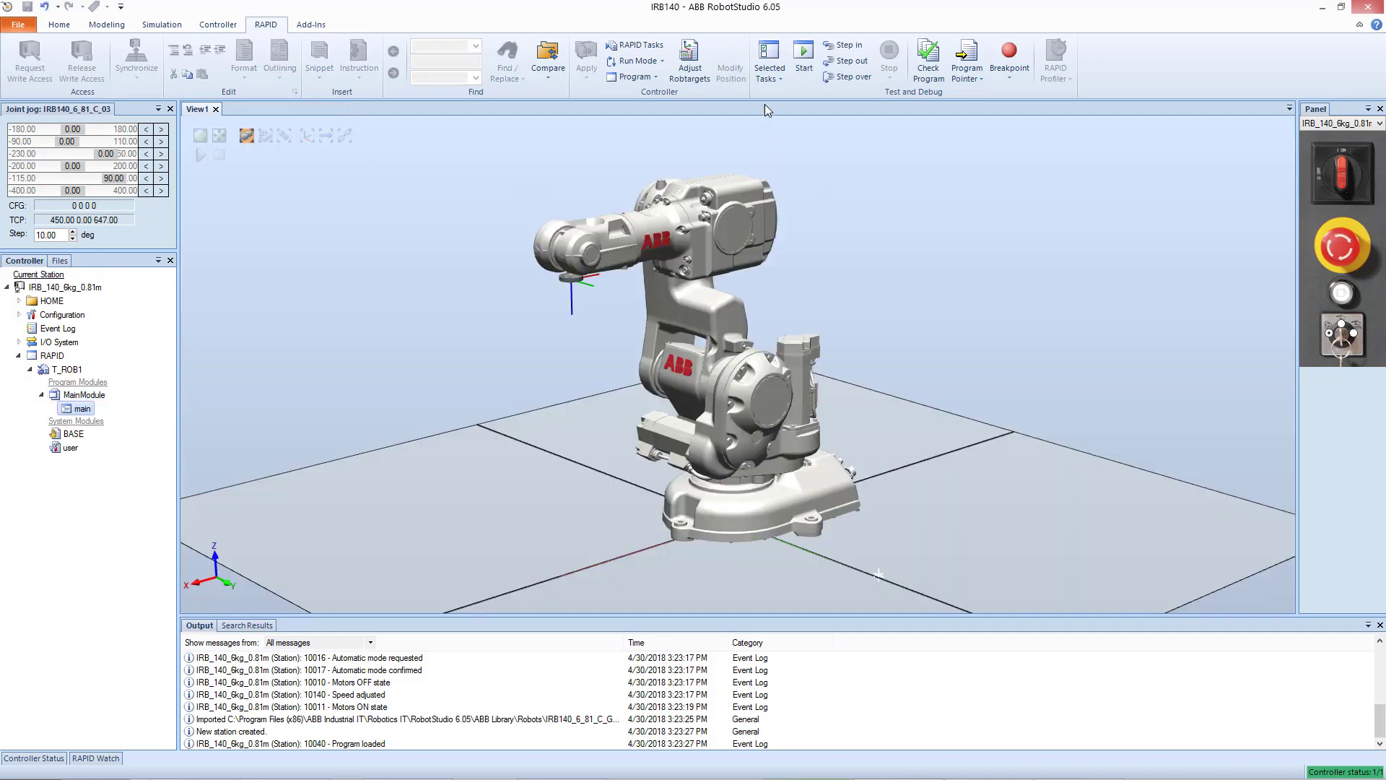
Start the placeholder RAPID program from Test and Debug, then stop it.
left_click(804, 54)
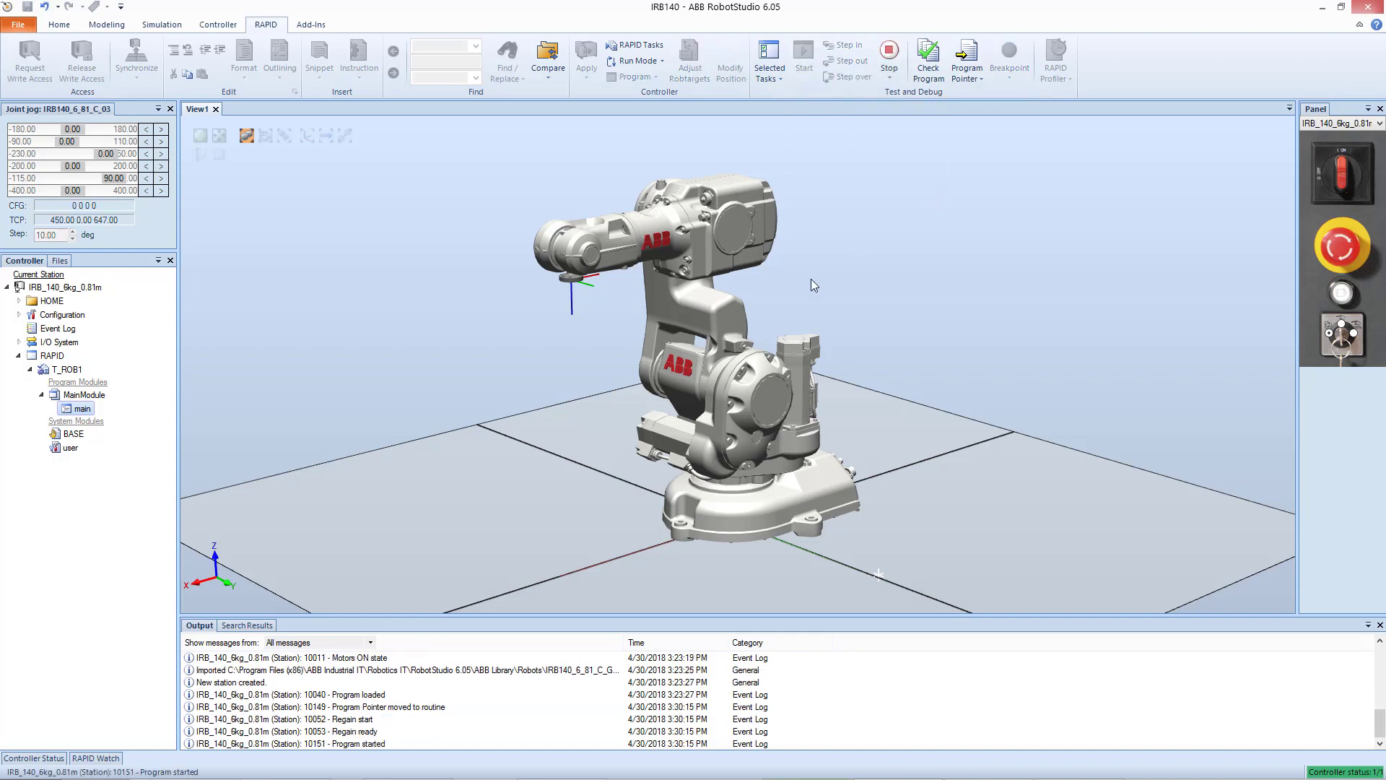
left_click(888, 54)
scroll(865, 299, "up", 1)
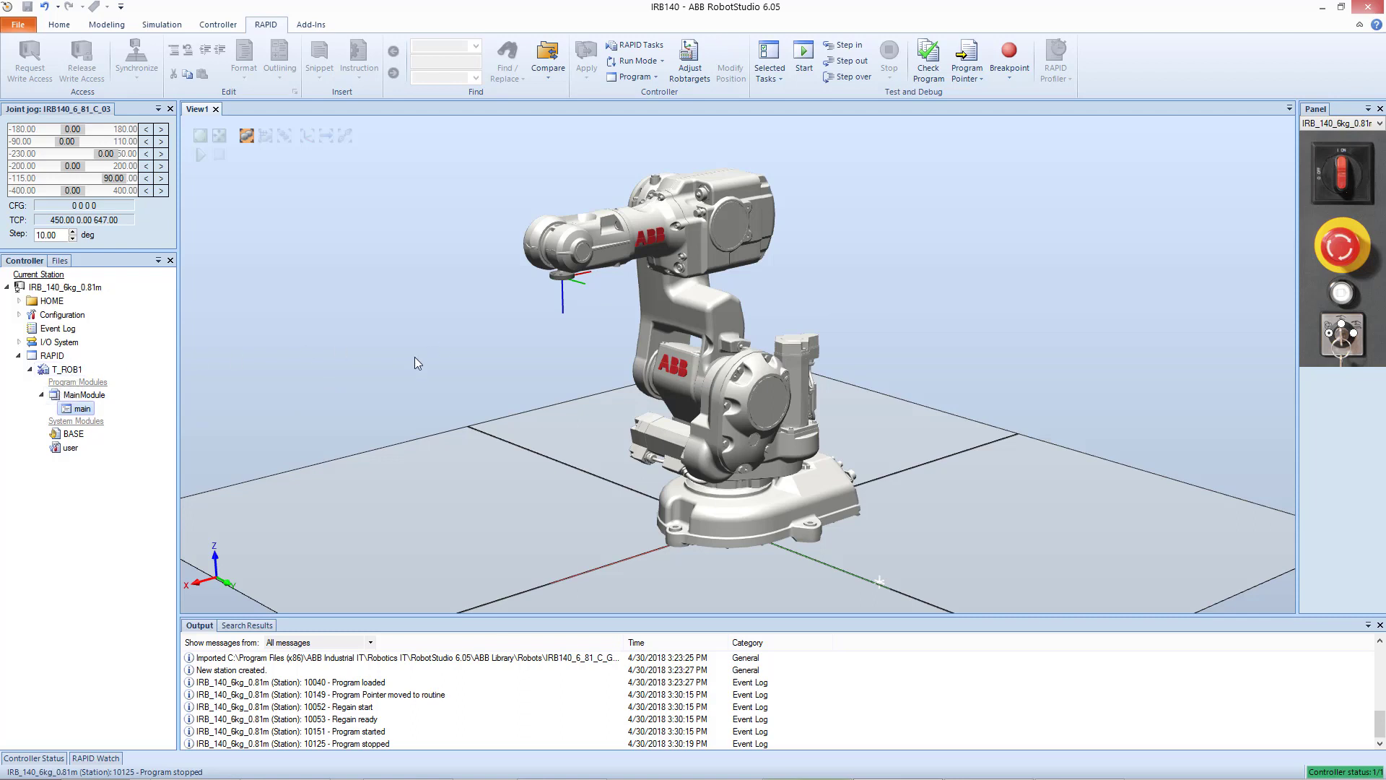
Choose Load Program for task T_ROB1 and accept removing its existing program modules.
right_click(62, 370)
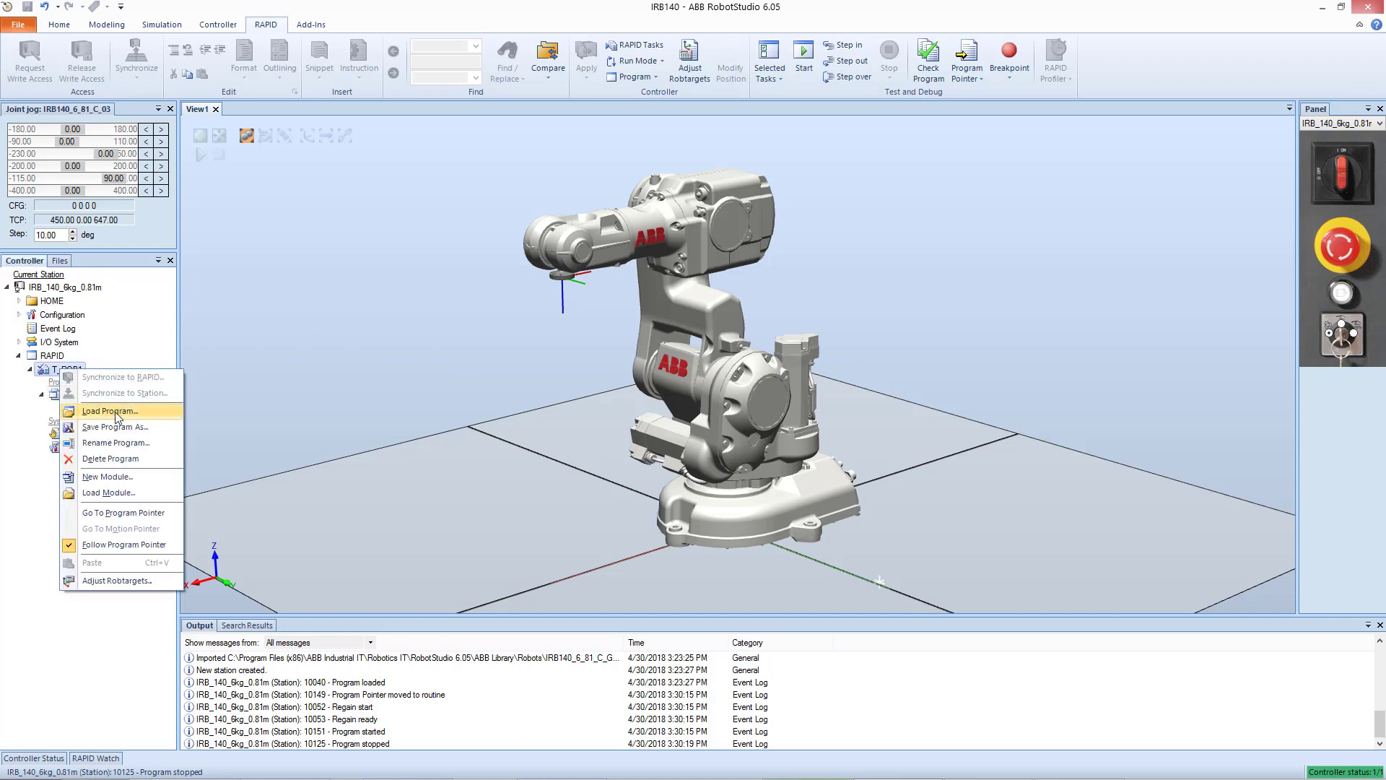
left_click(127, 352)
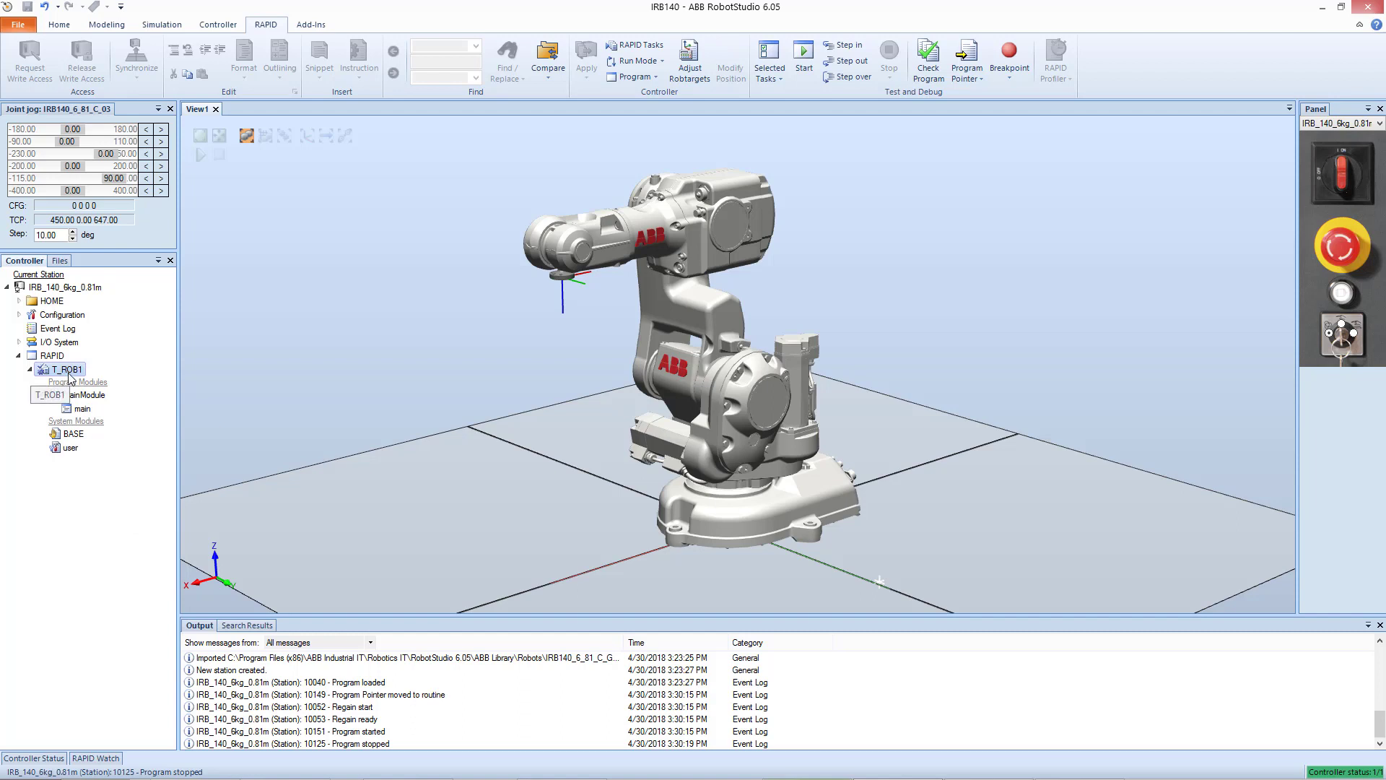
right_click(70, 373)
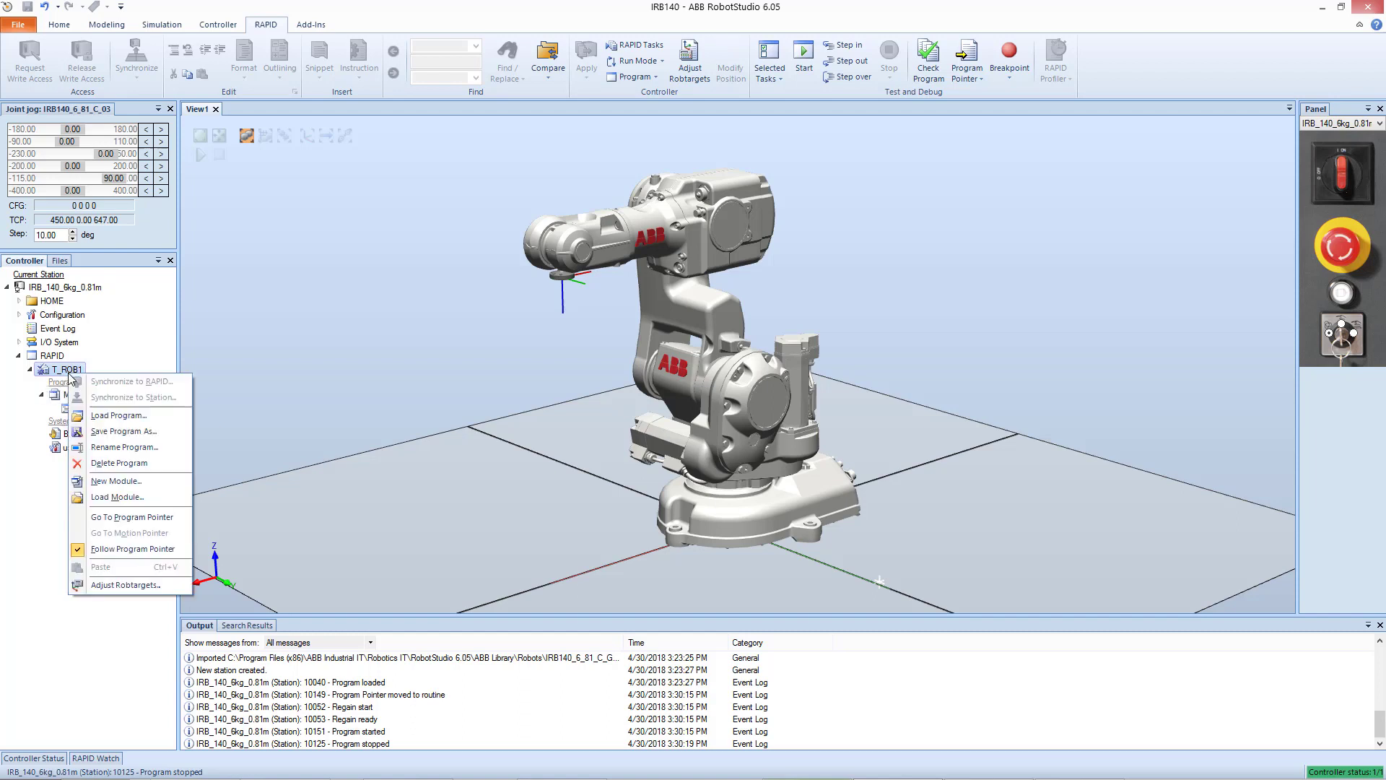
left_click(141, 417)
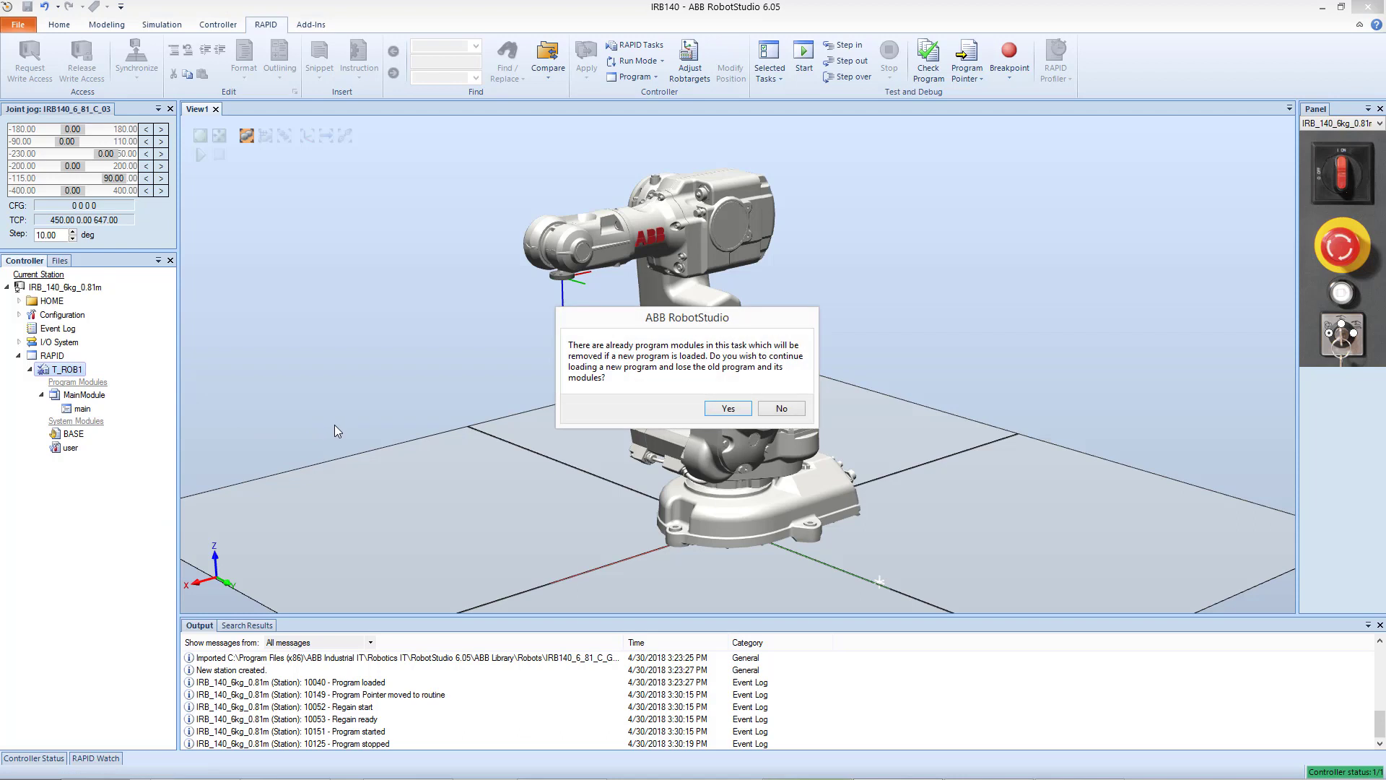
left_click(727, 408)
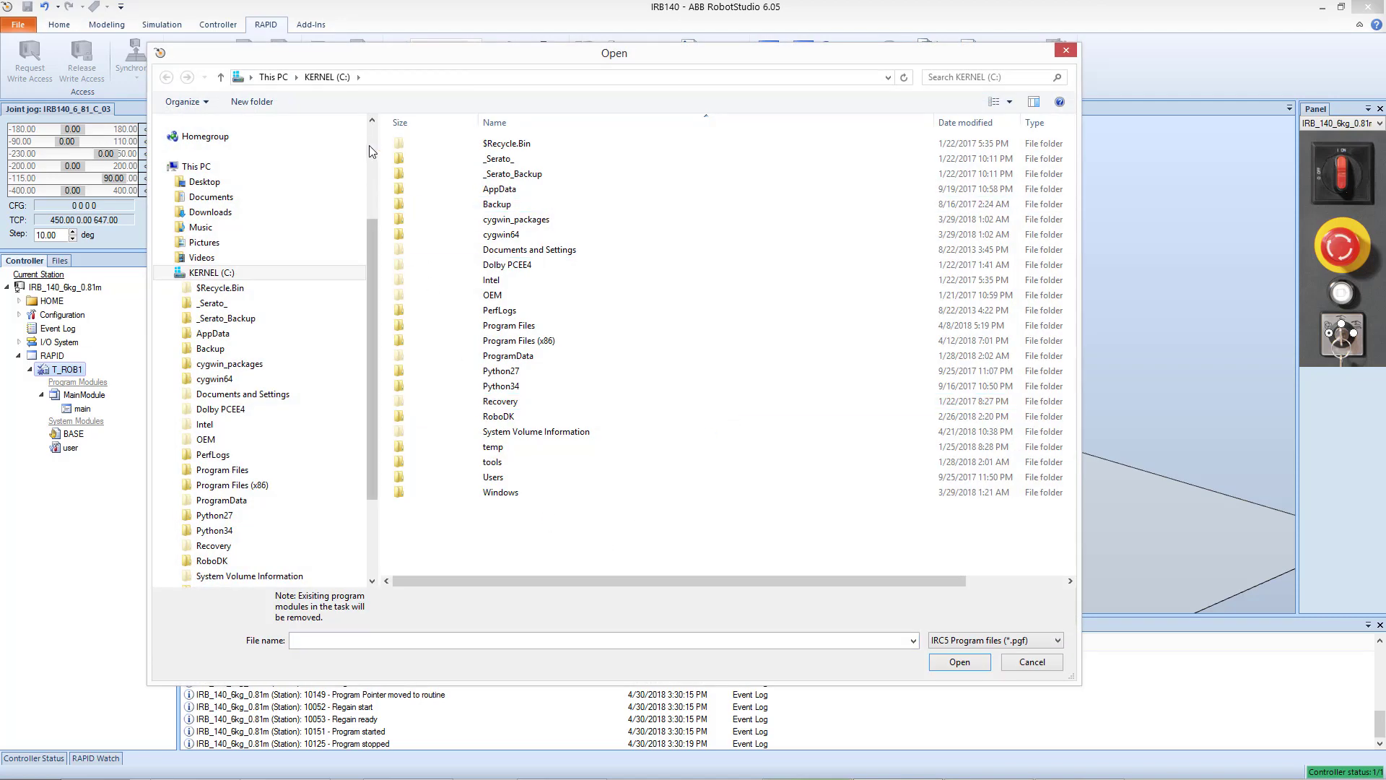
Open 03_SimpleProgram_VerticalSquare.prg from the Desktop using the S4 Program files (*.prg) filter.
scroll(309, 153, "up", 4)
left_click(293, 172)
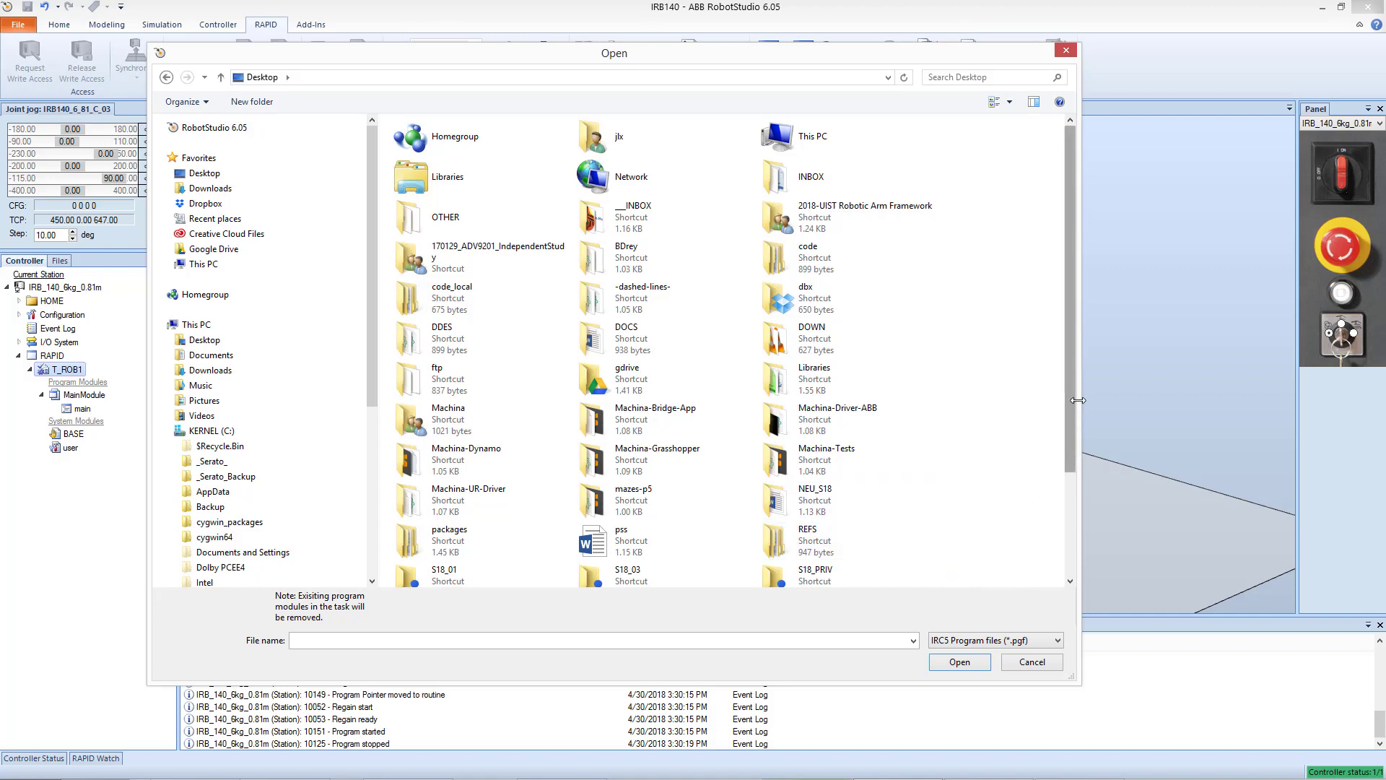
left_click(1021, 641)
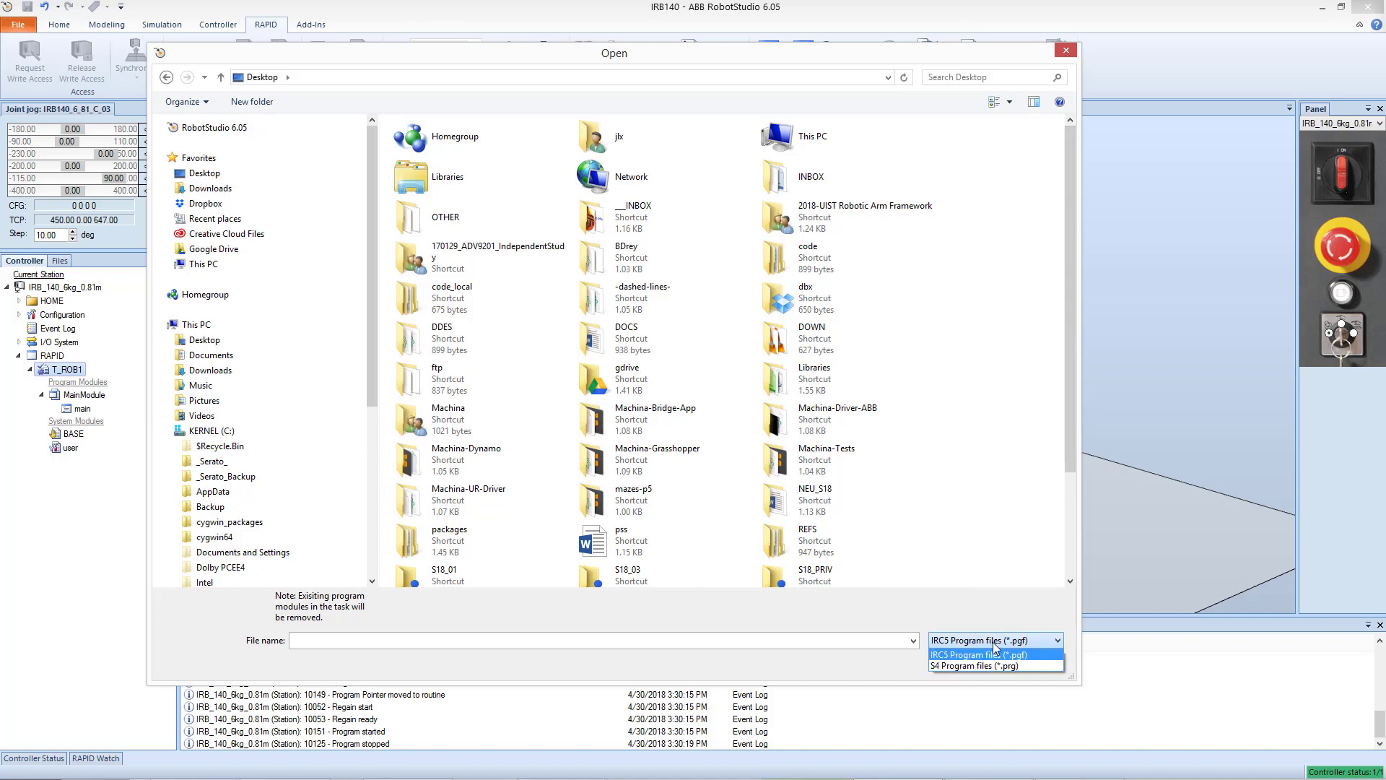
left_click(996, 640)
left_click(996, 640)
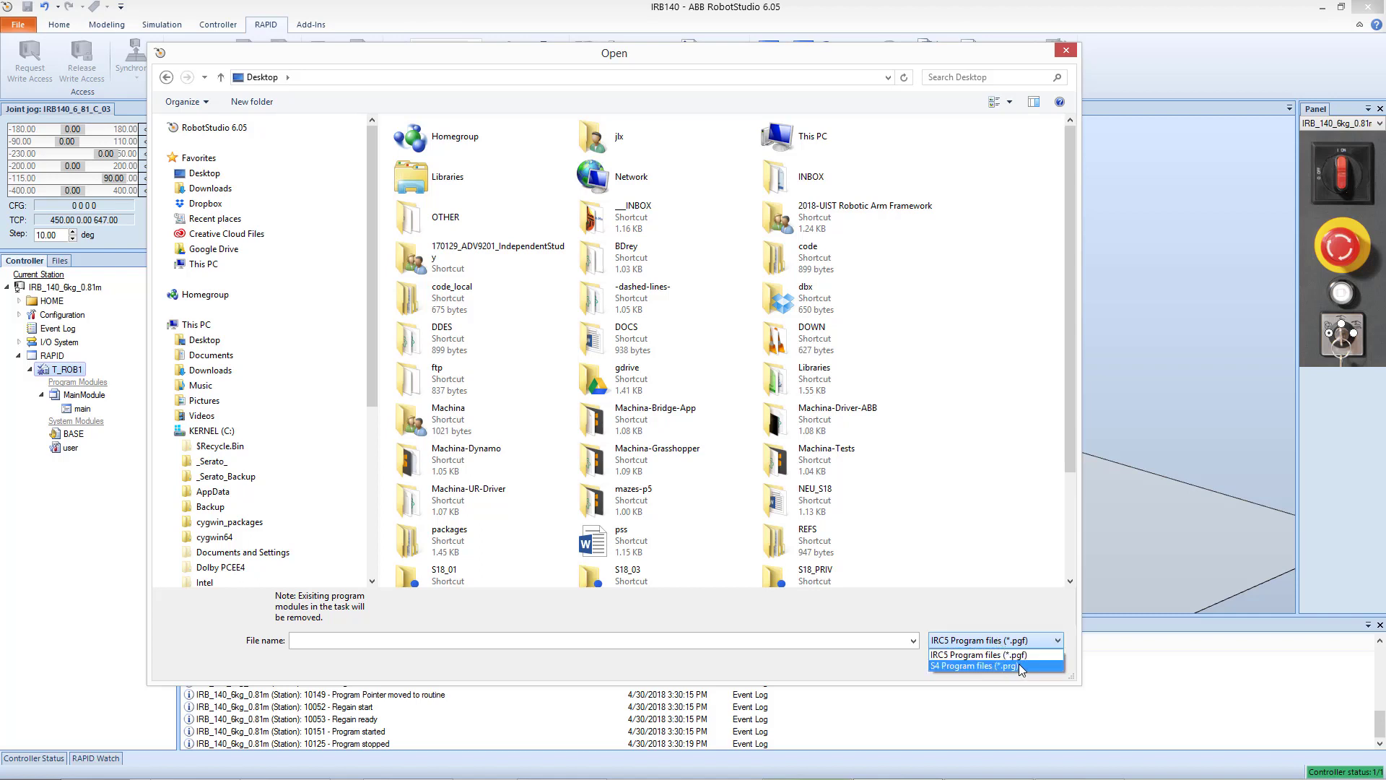
left_click(1016, 666)
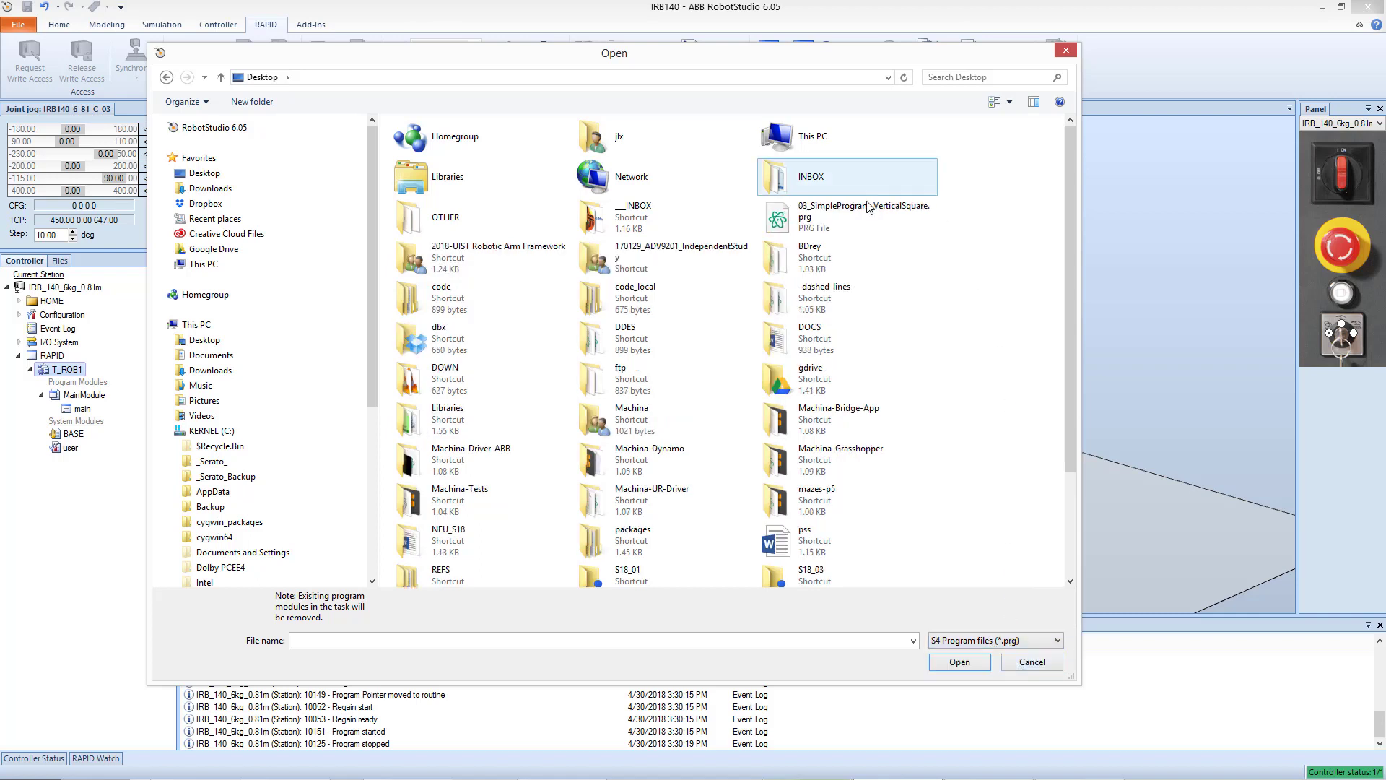
left_click(828, 220)
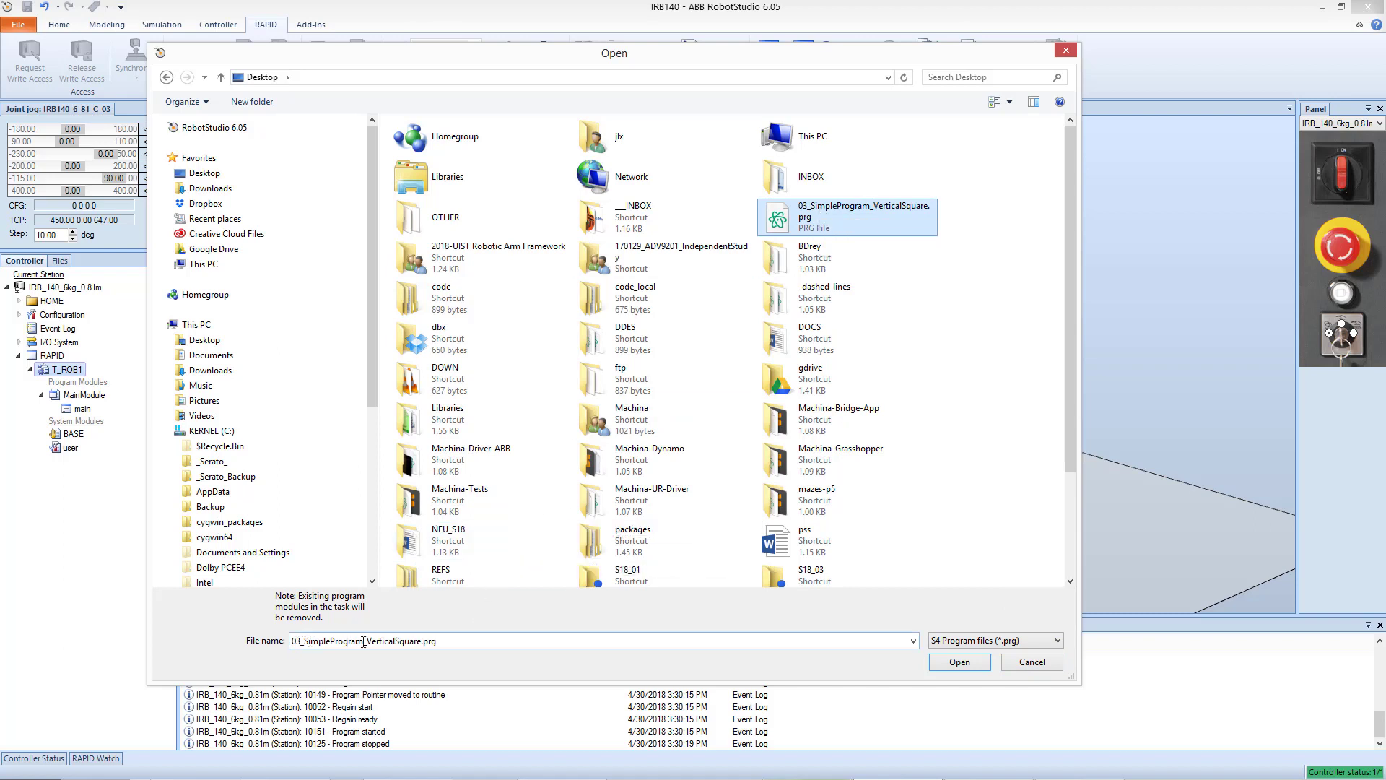
double_click(840, 214)
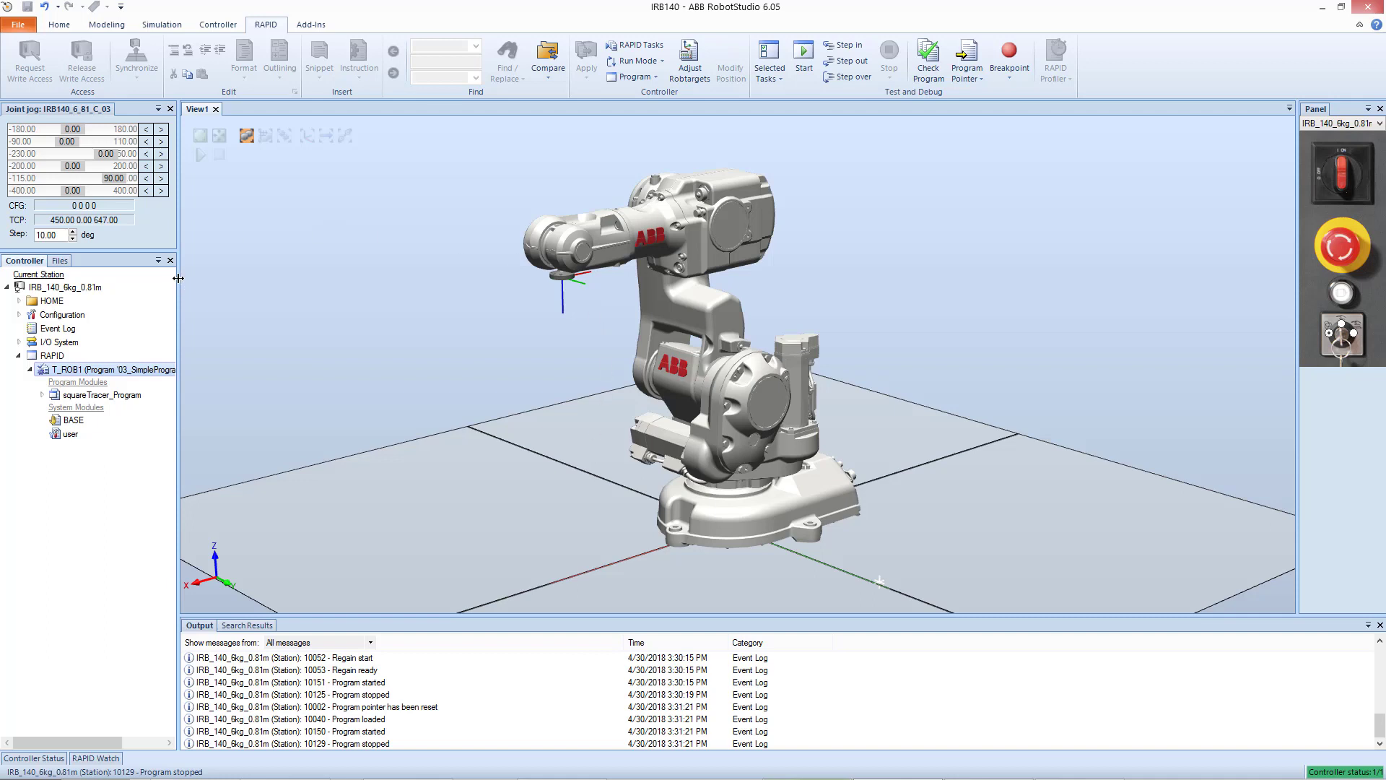
Widen the controller panel and select T_ROB1 to read its full program name.
left_click_drag(178, 278, 235, 278)
left_click(421, 742)
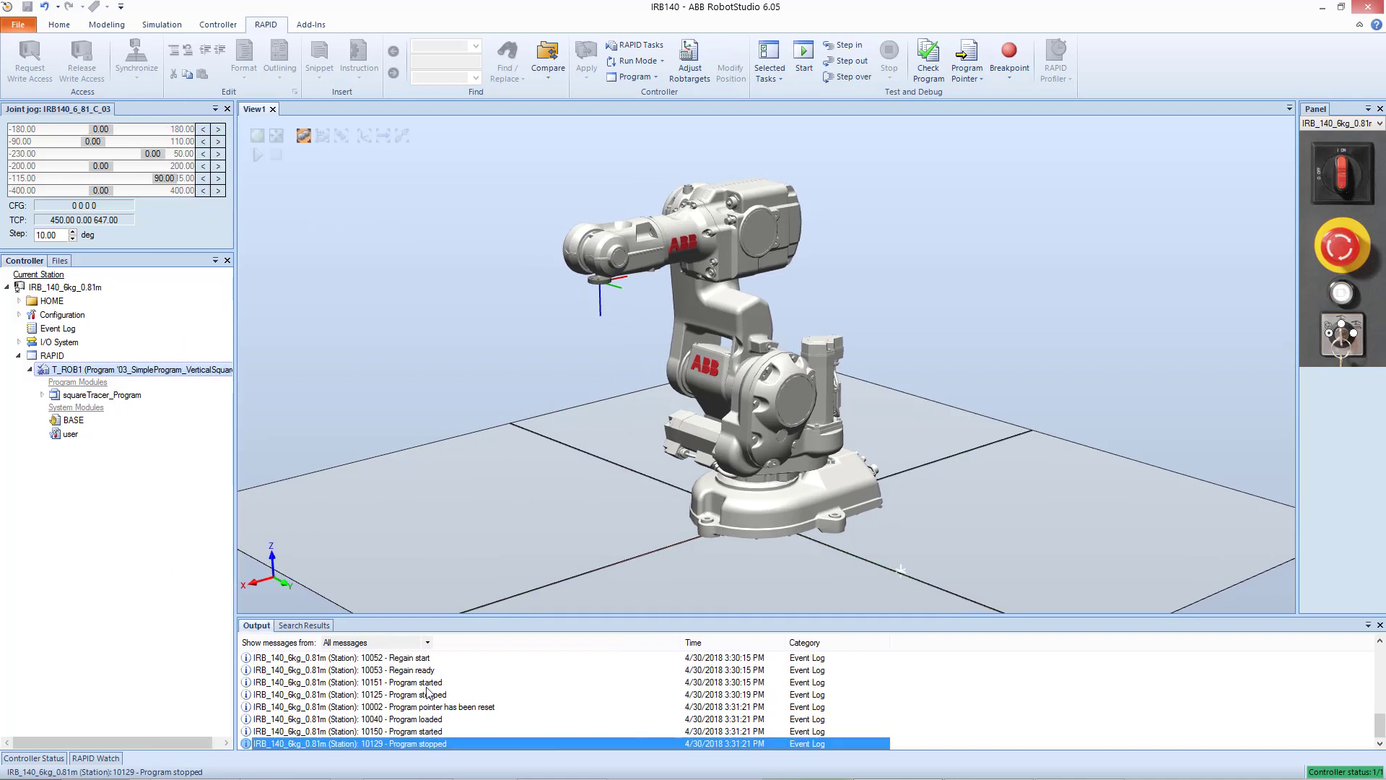
left_click(462, 489)
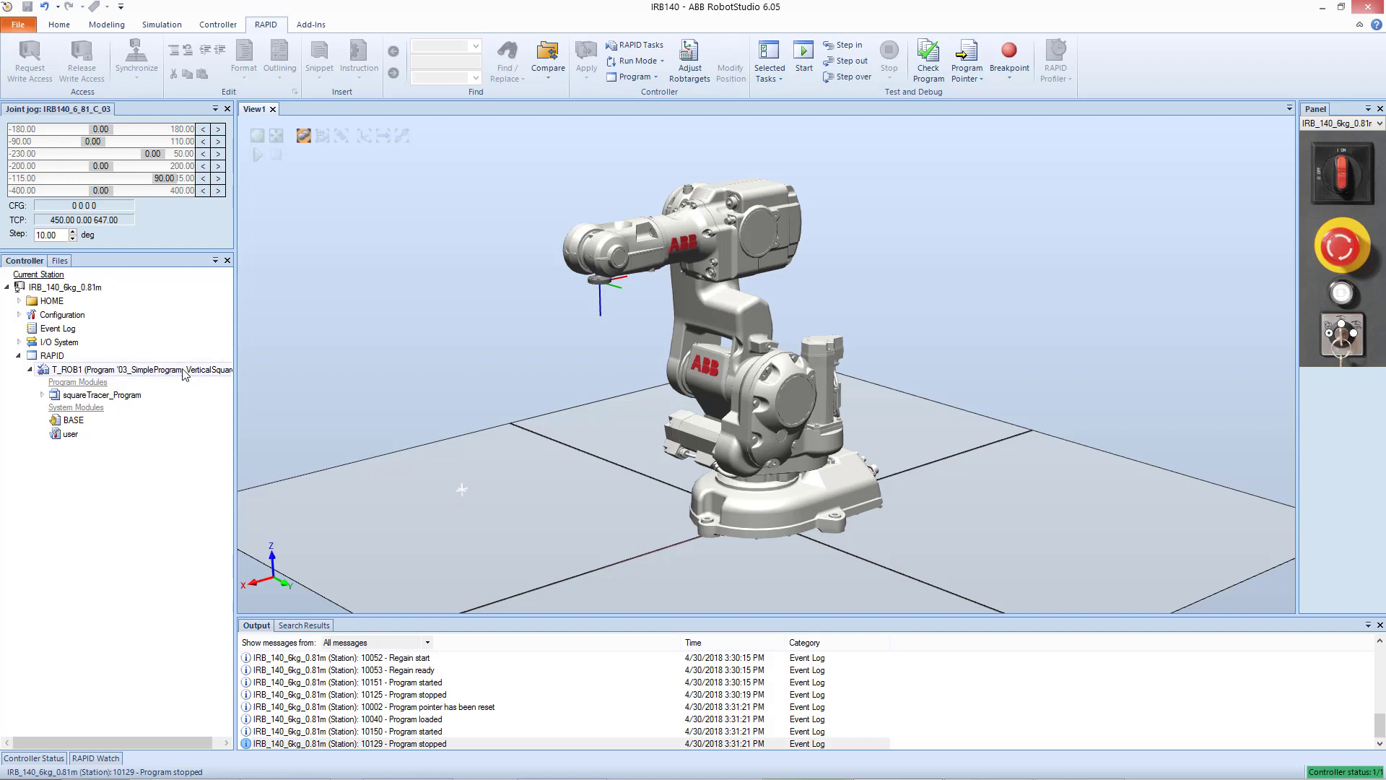
left_click(55, 371)
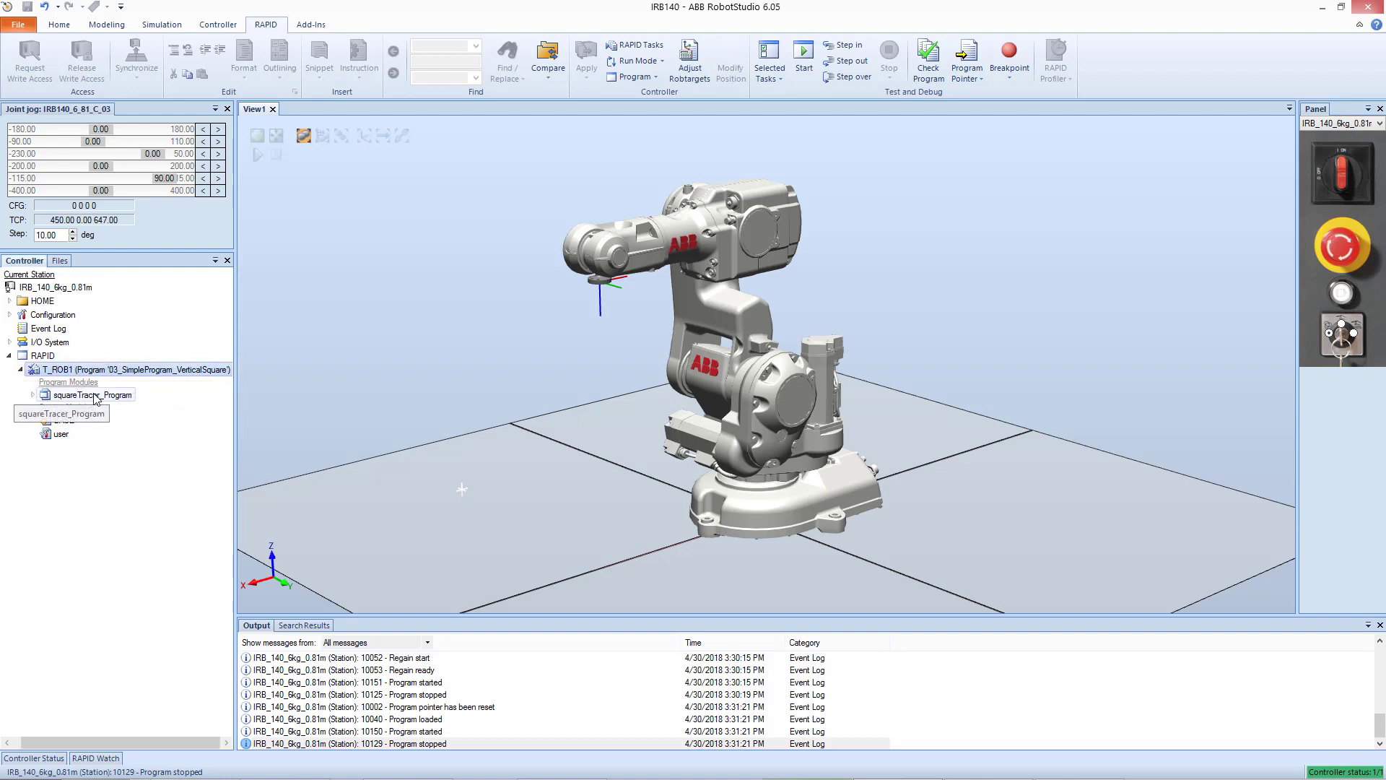
Review squareTracer_Program's motion instructions, then go back to the View1 station view.
double_click(121, 397)
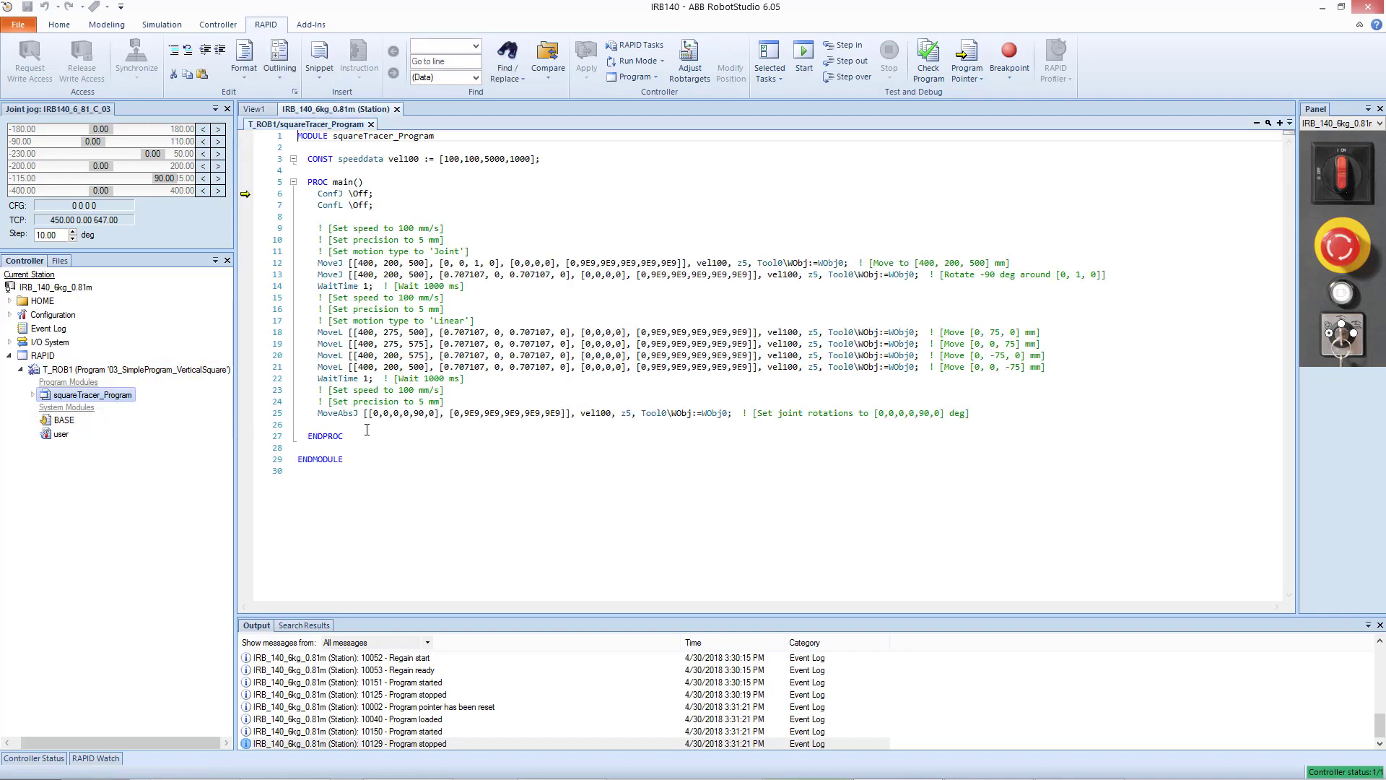
left_click_drag(974, 414, 287, 195)
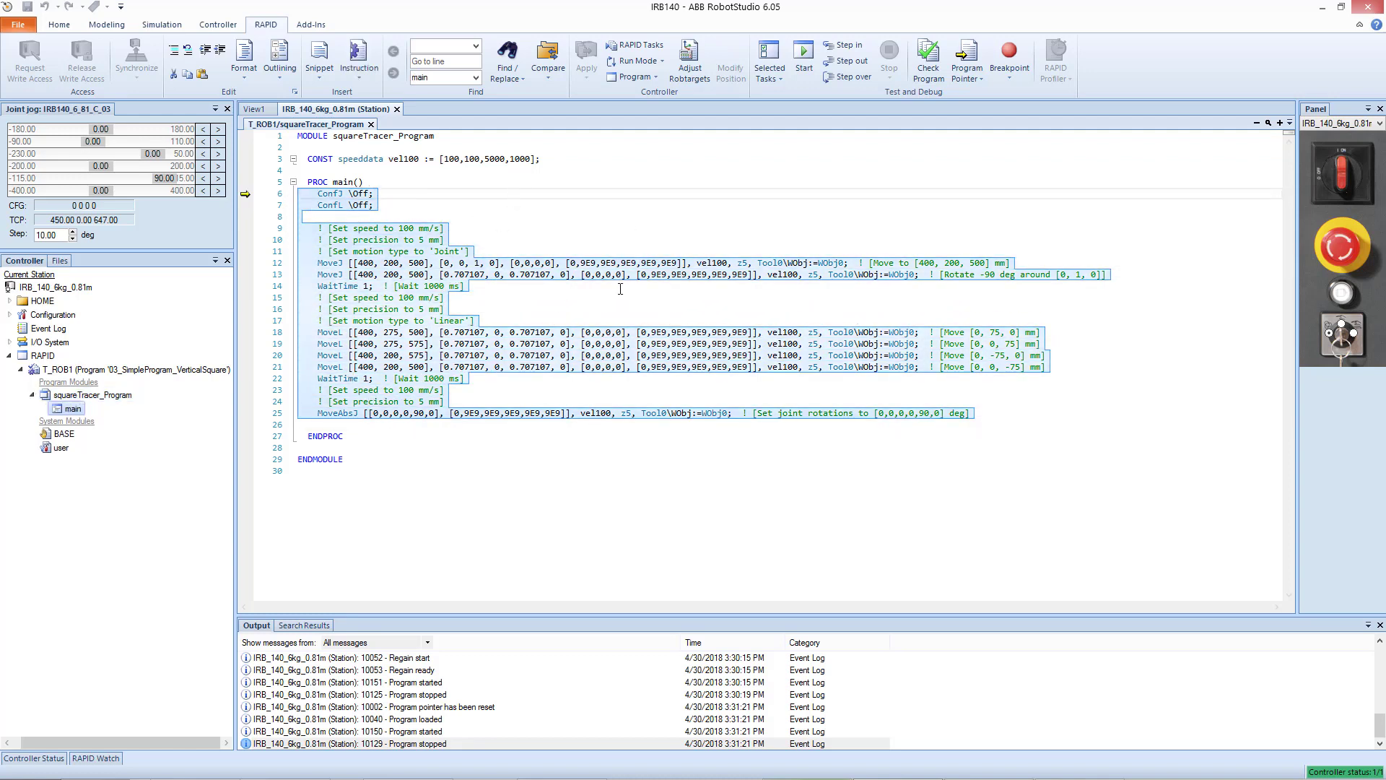
left_click(620, 289)
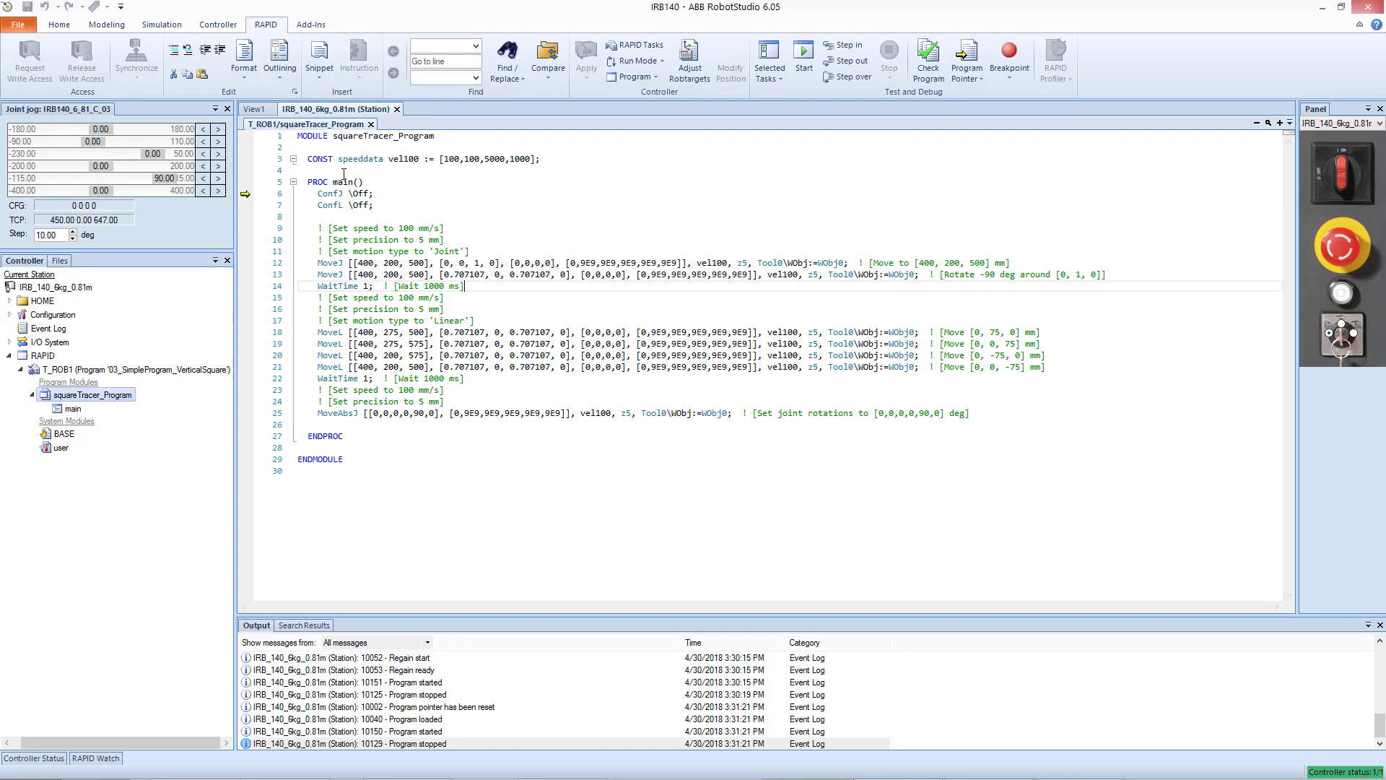
left_click(254, 109)
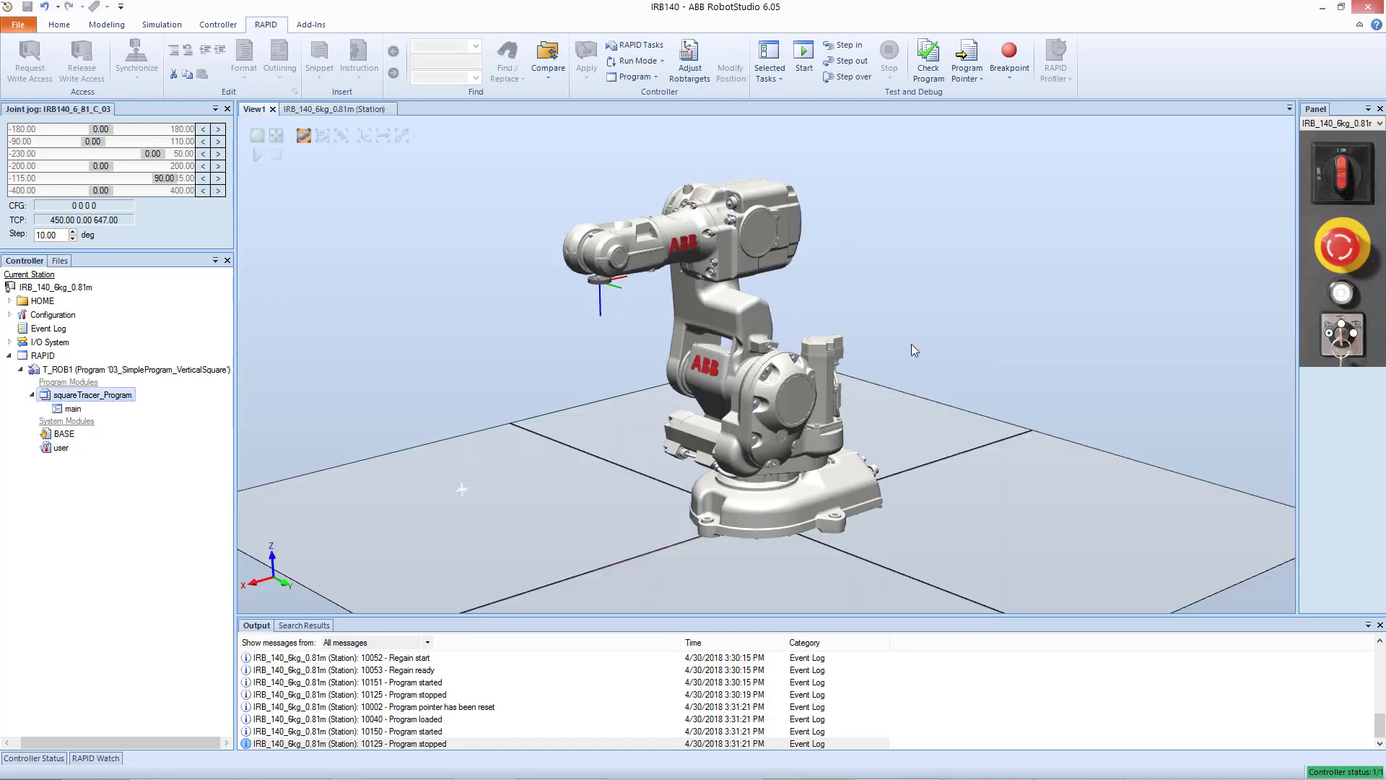
left_click(804, 57)
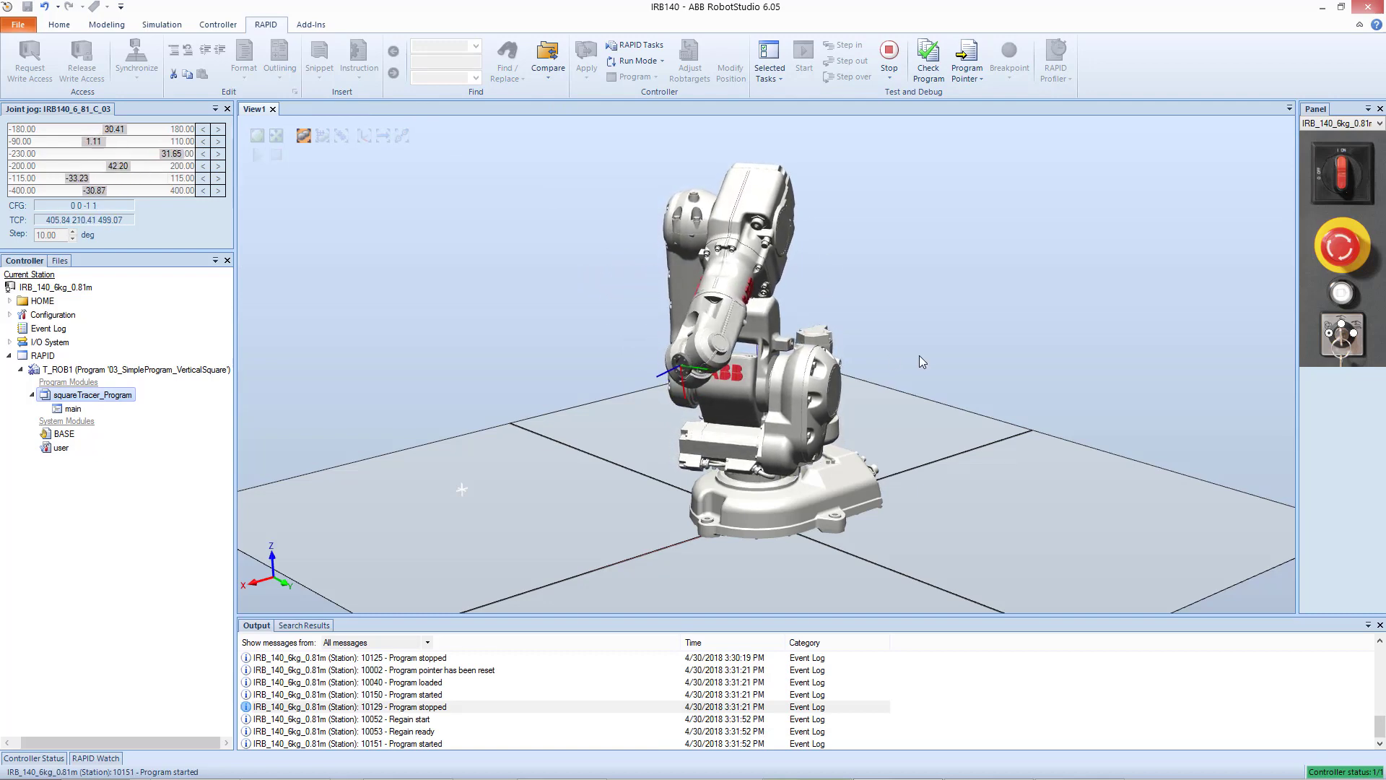
left_click_drag(919, 362, 942, 349, "ctrl+shift")
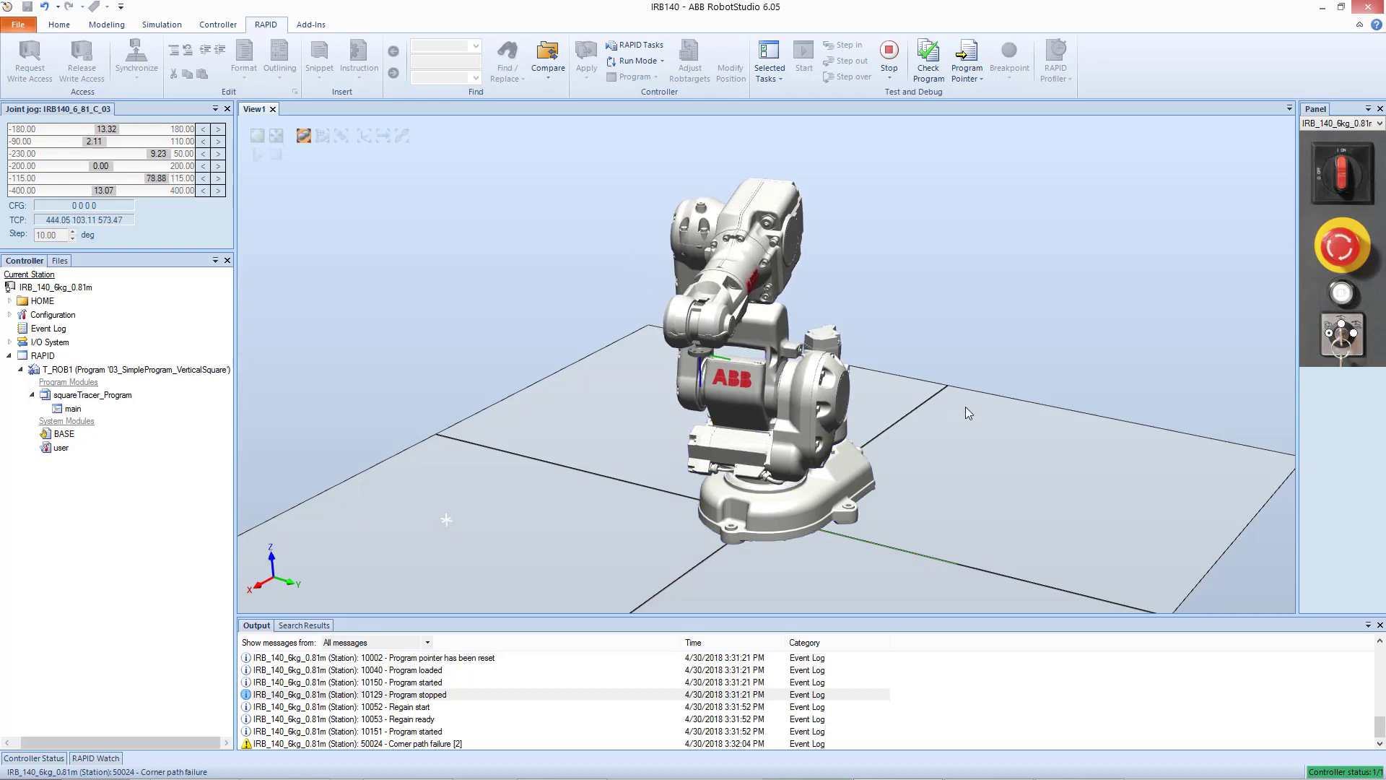
left_click_drag(968, 410, 928, 406, "ctrl+shift")
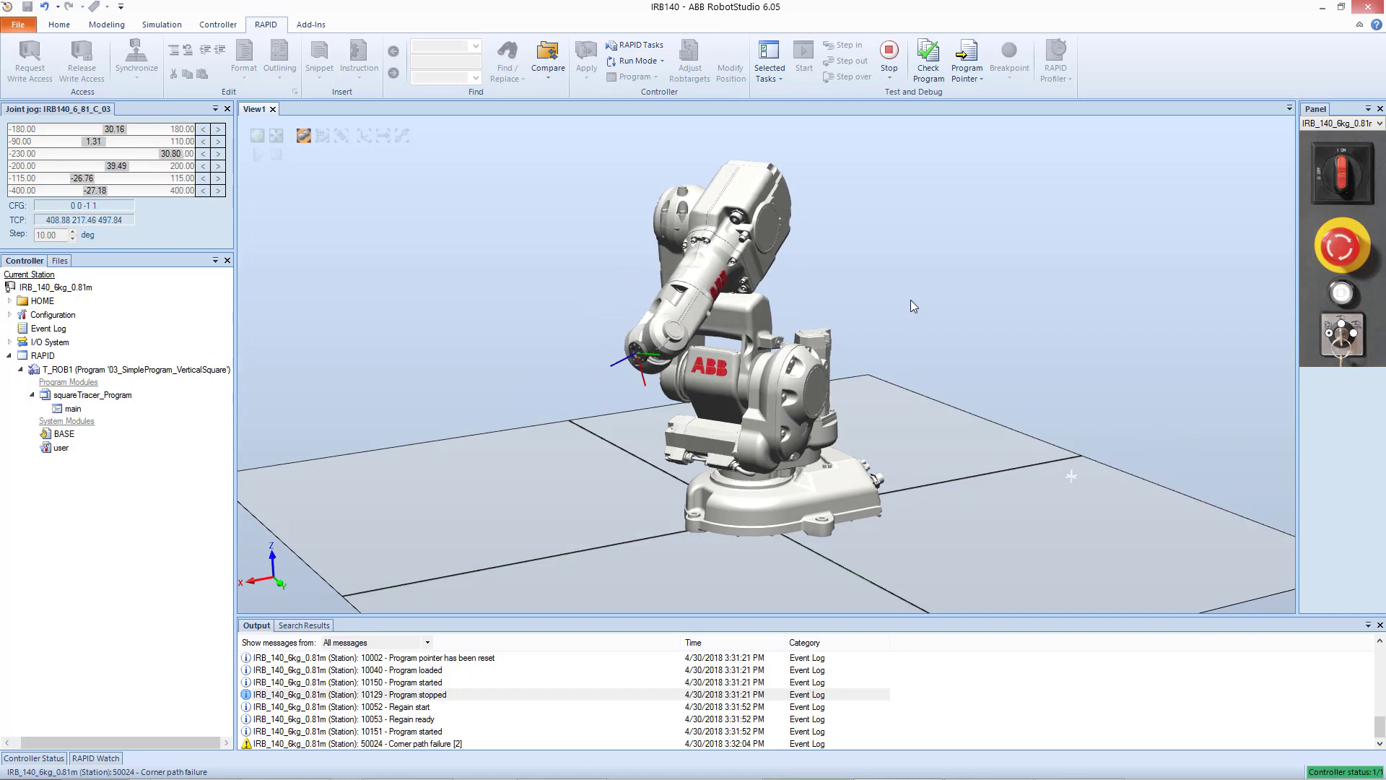
right_click_drag(911, 300, 979, 296)
left_click(924, 213)
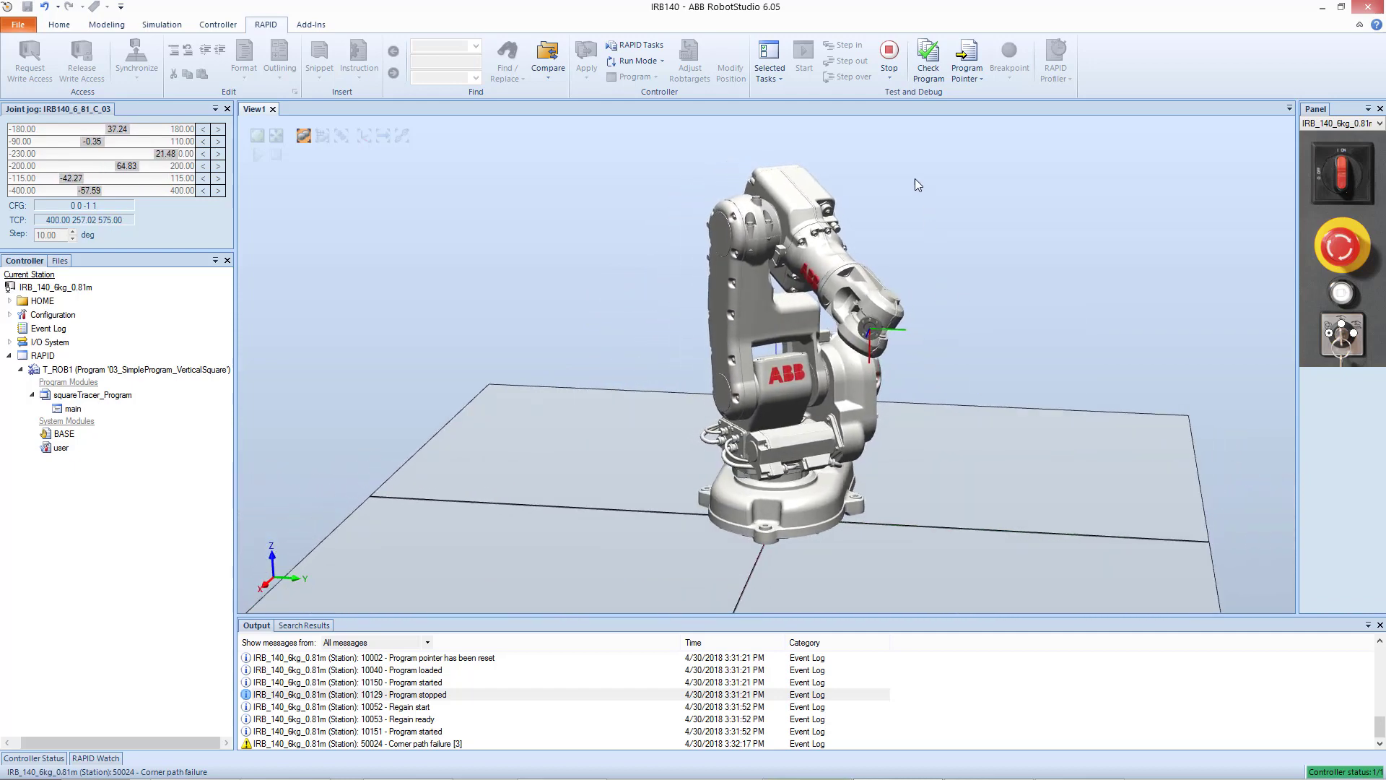
Set Run Mode to Single Cycle so the program stops with the robot at home.
left_click(638, 61)
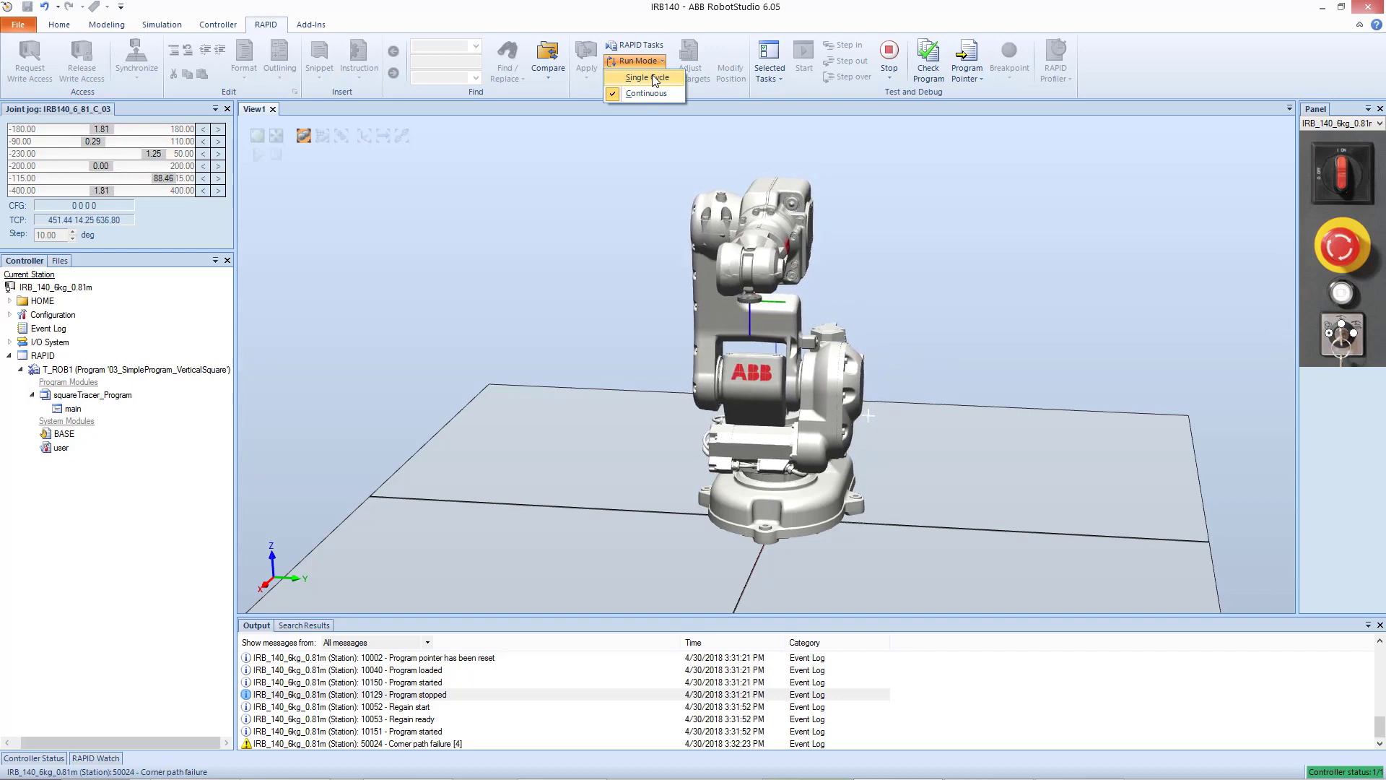
left_click(652, 77)
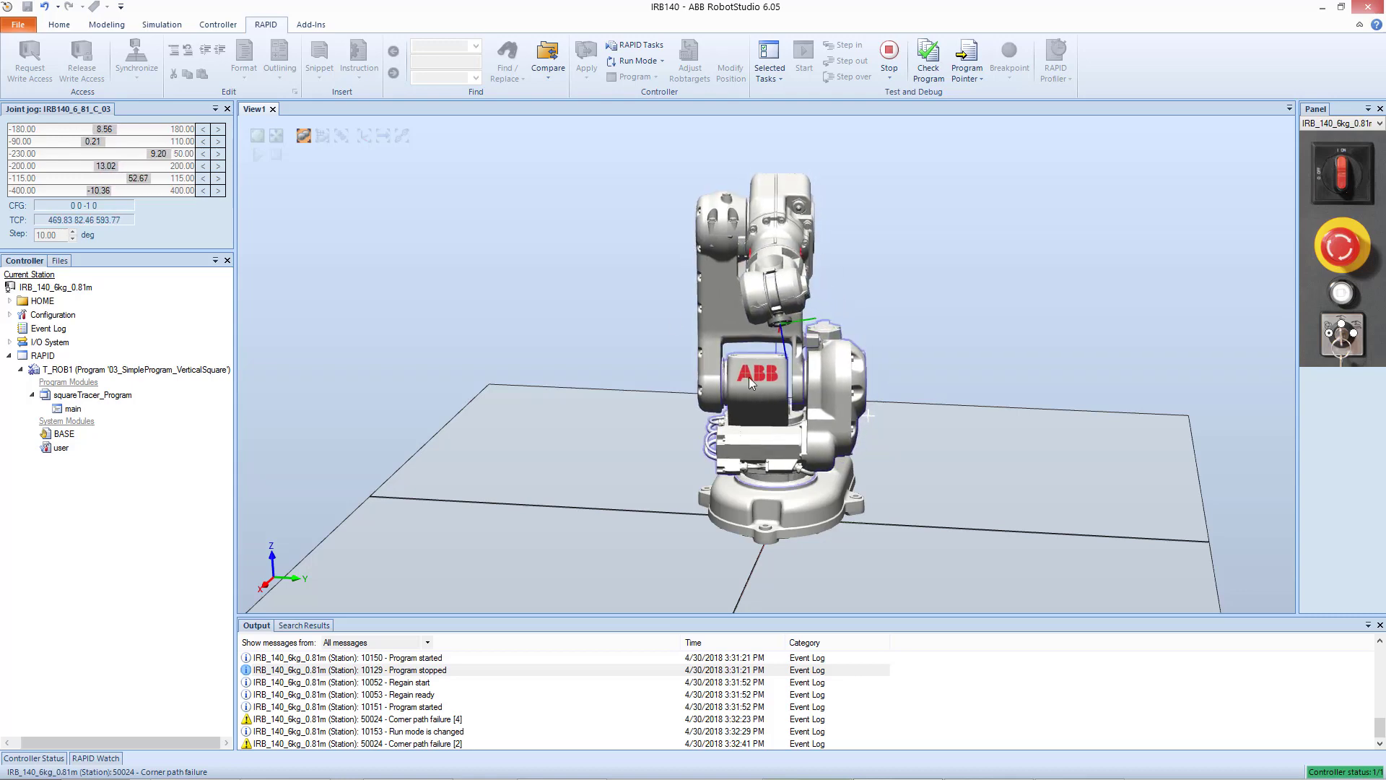
left_click_drag(1033, 298, 960, 305, "ctrl+shift")
right_click(960, 305)
left_click(902, 80)
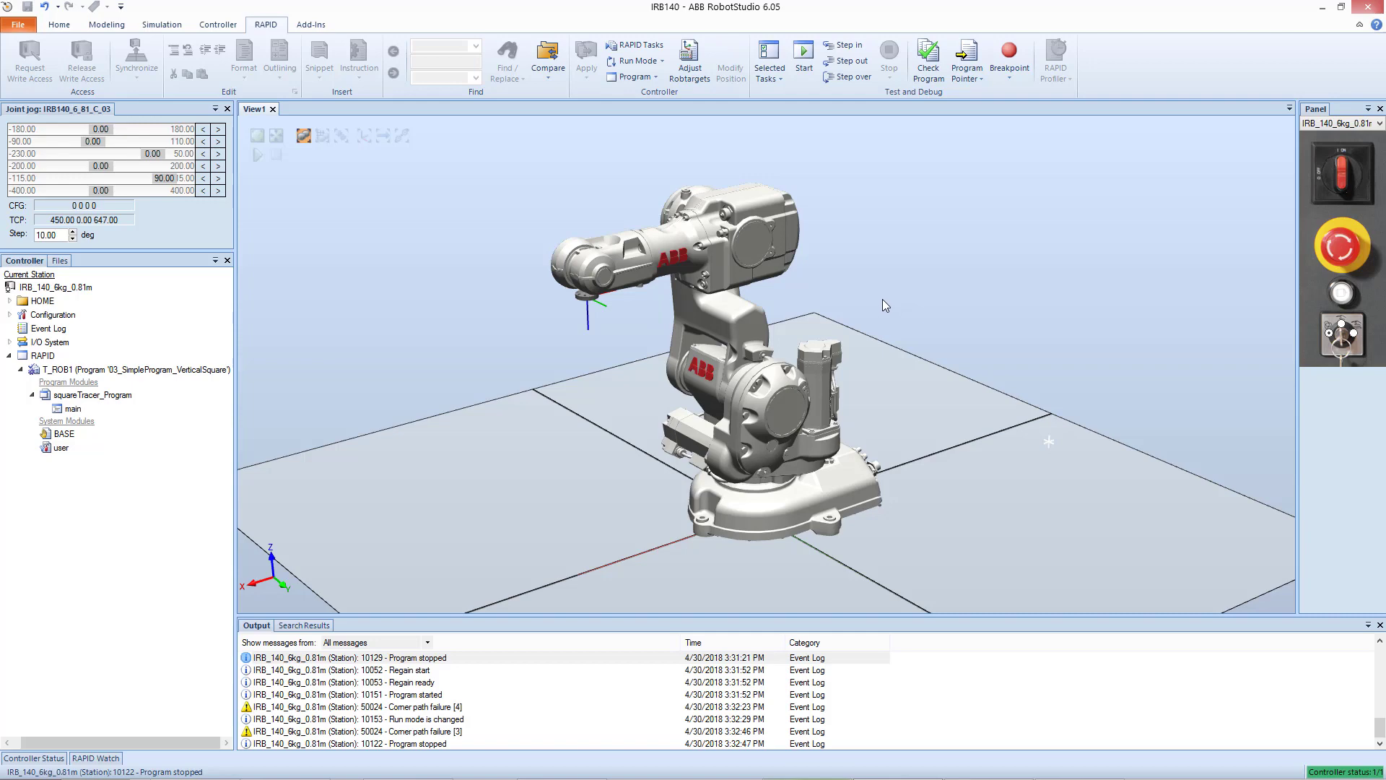
Open the Virtual FlexPendant from the Controller tab.
left_click(226, 29)
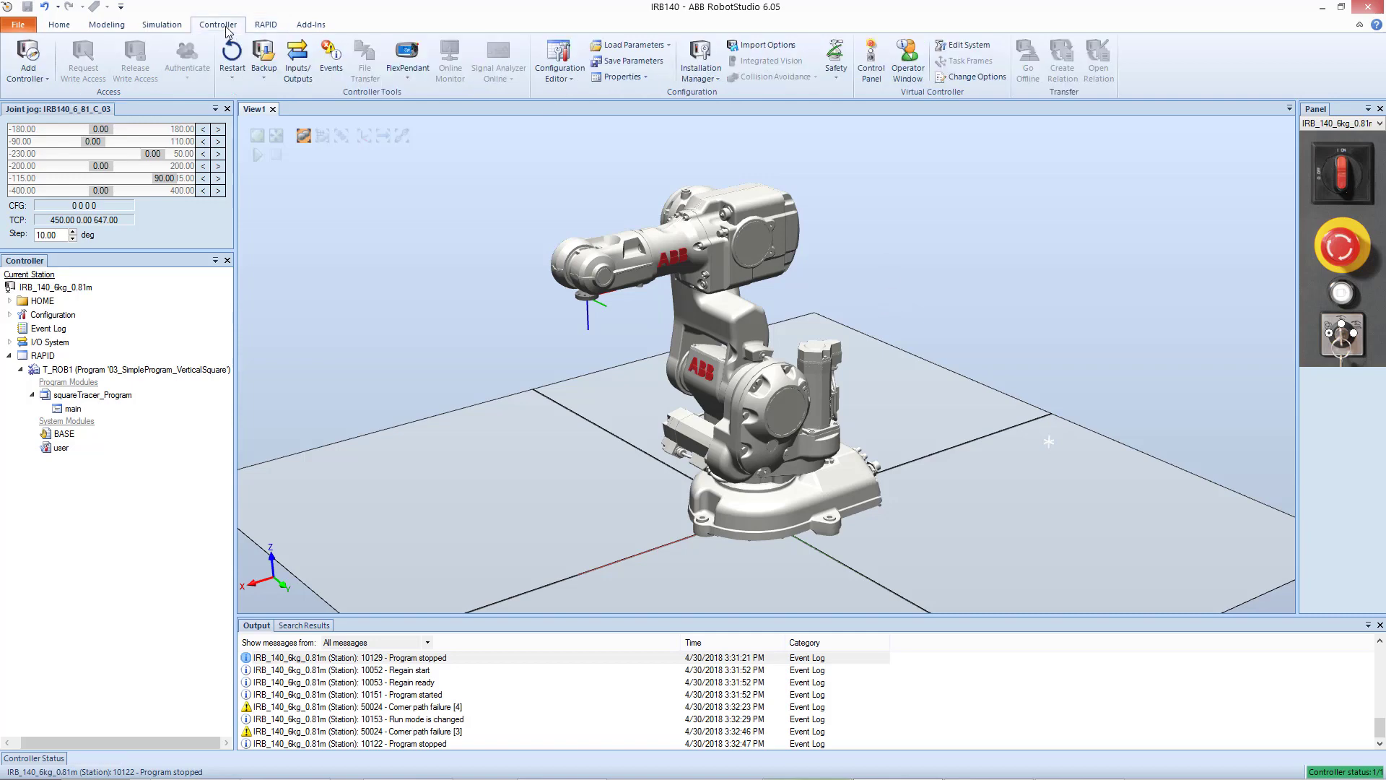
left_click(420, 54)
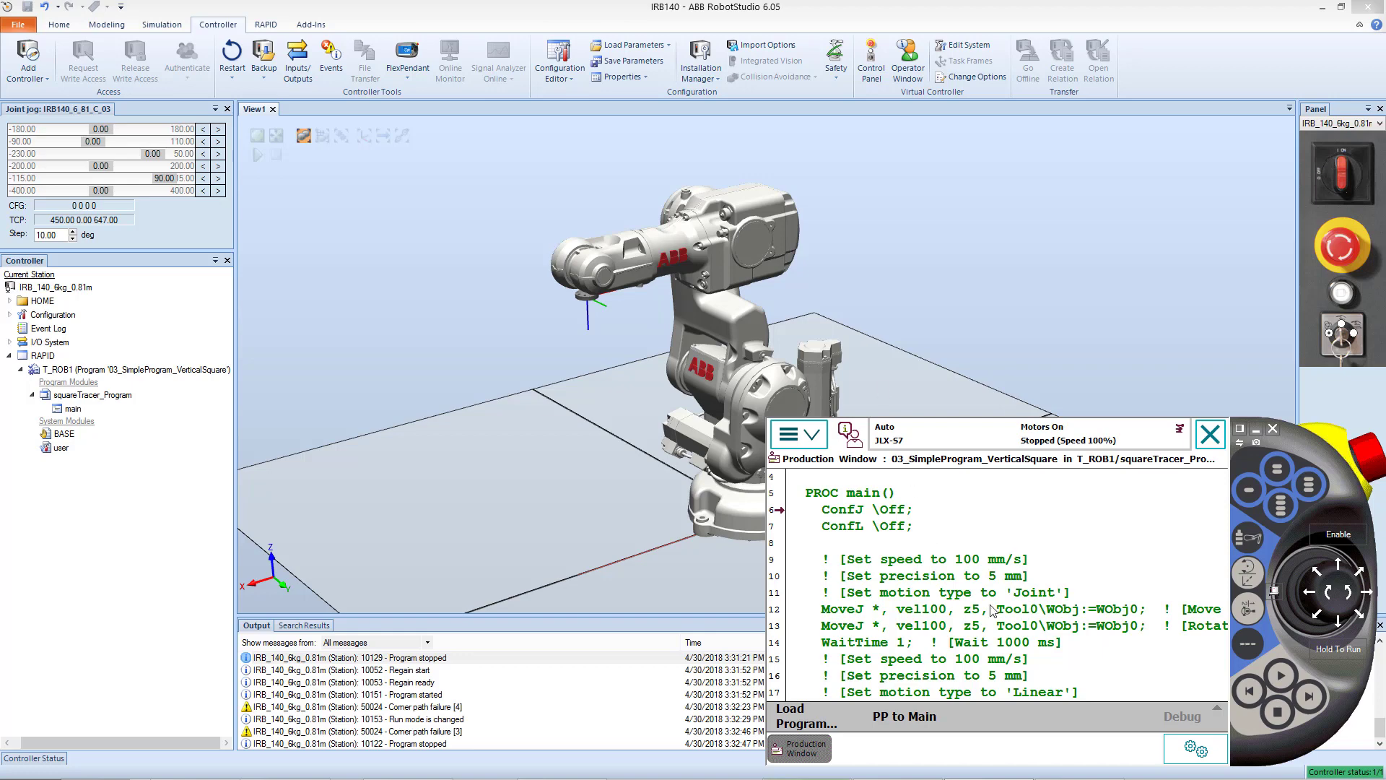
Load a new program on the FlexPendant, confirm replacement, and filter to Program Files (Old style) (*.prg).
left_click(820, 708)
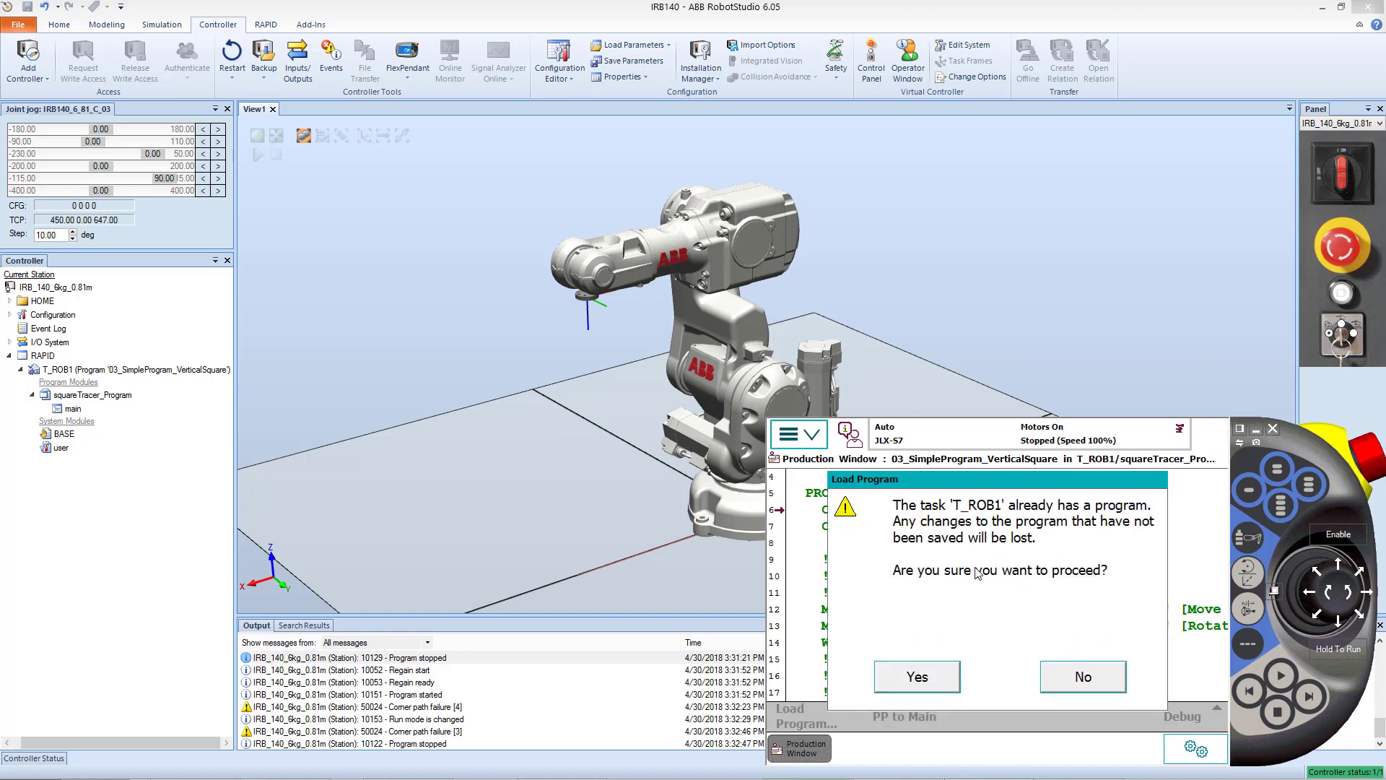
left_click(940, 676)
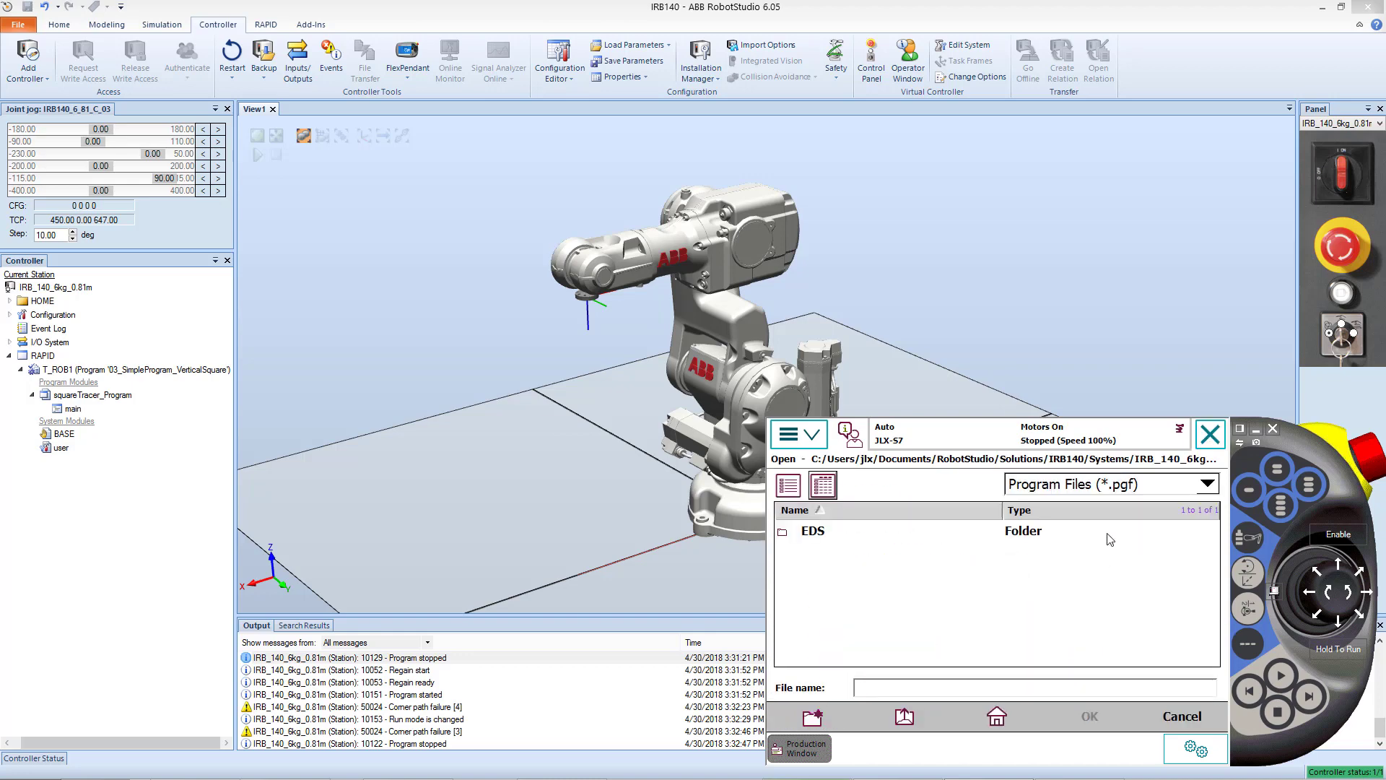
left_click(1101, 488)
left_click(1102, 489)
left_click(1103, 490)
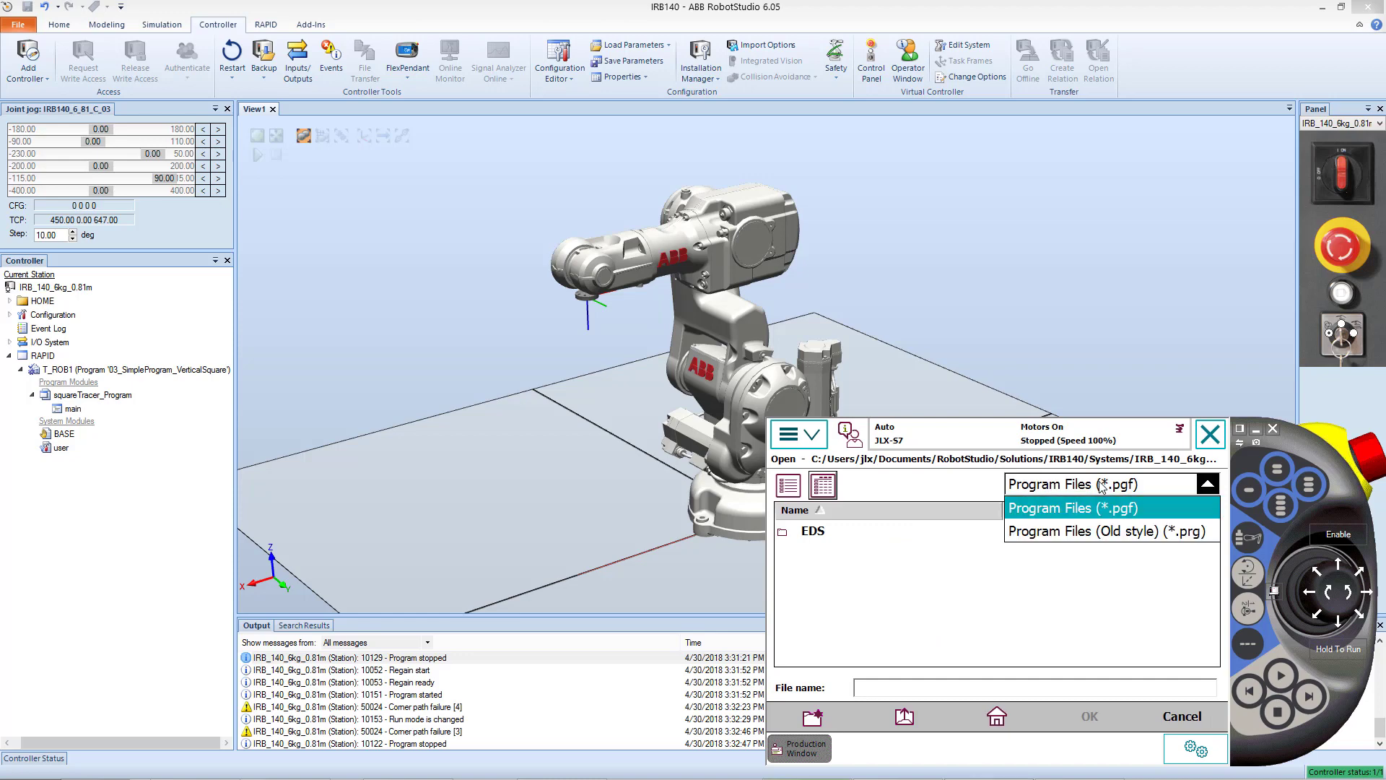
left_click(1184, 534)
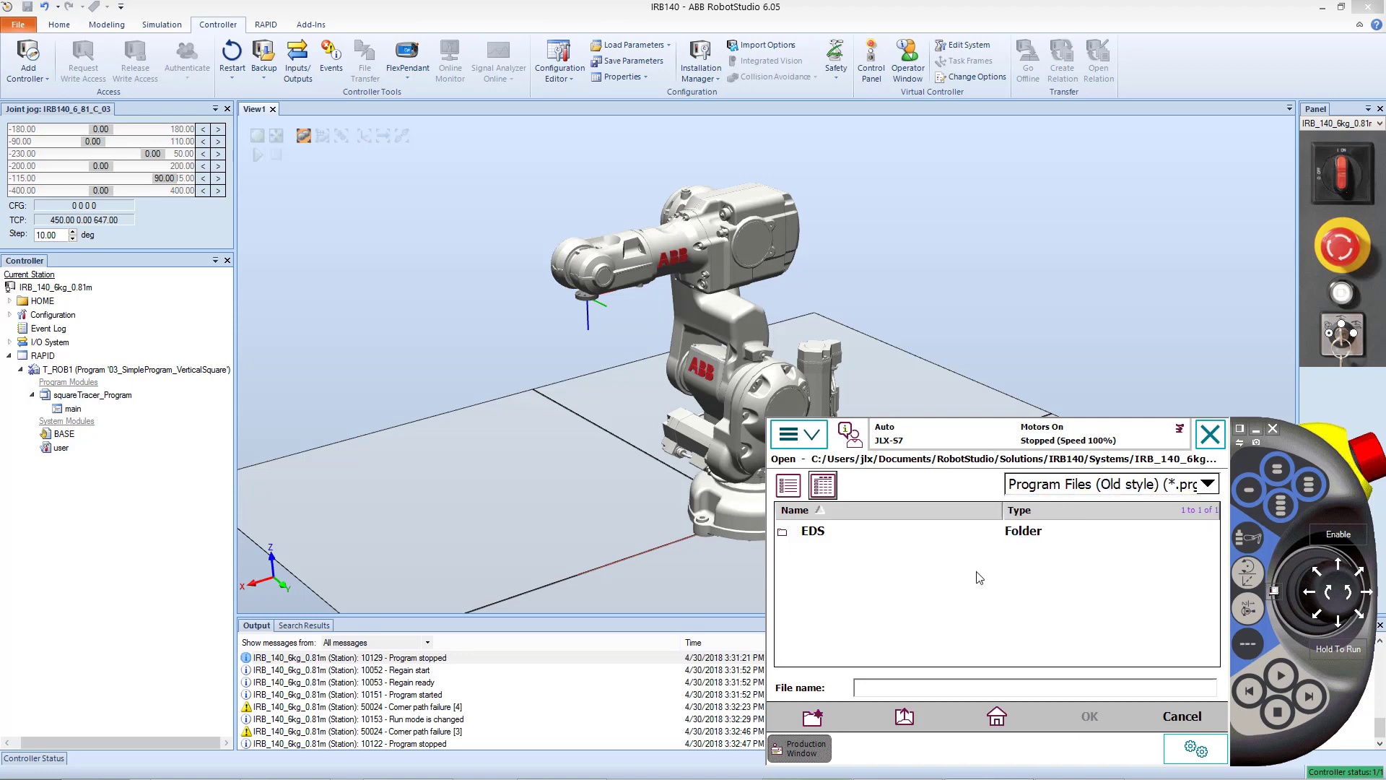
Go up several folder levels to the Documents RobotStudio folder.
left_click(911, 716)
left_click(911, 716)
left_click(908, 717)
left_click(908, 717)
left_click(908, 716)
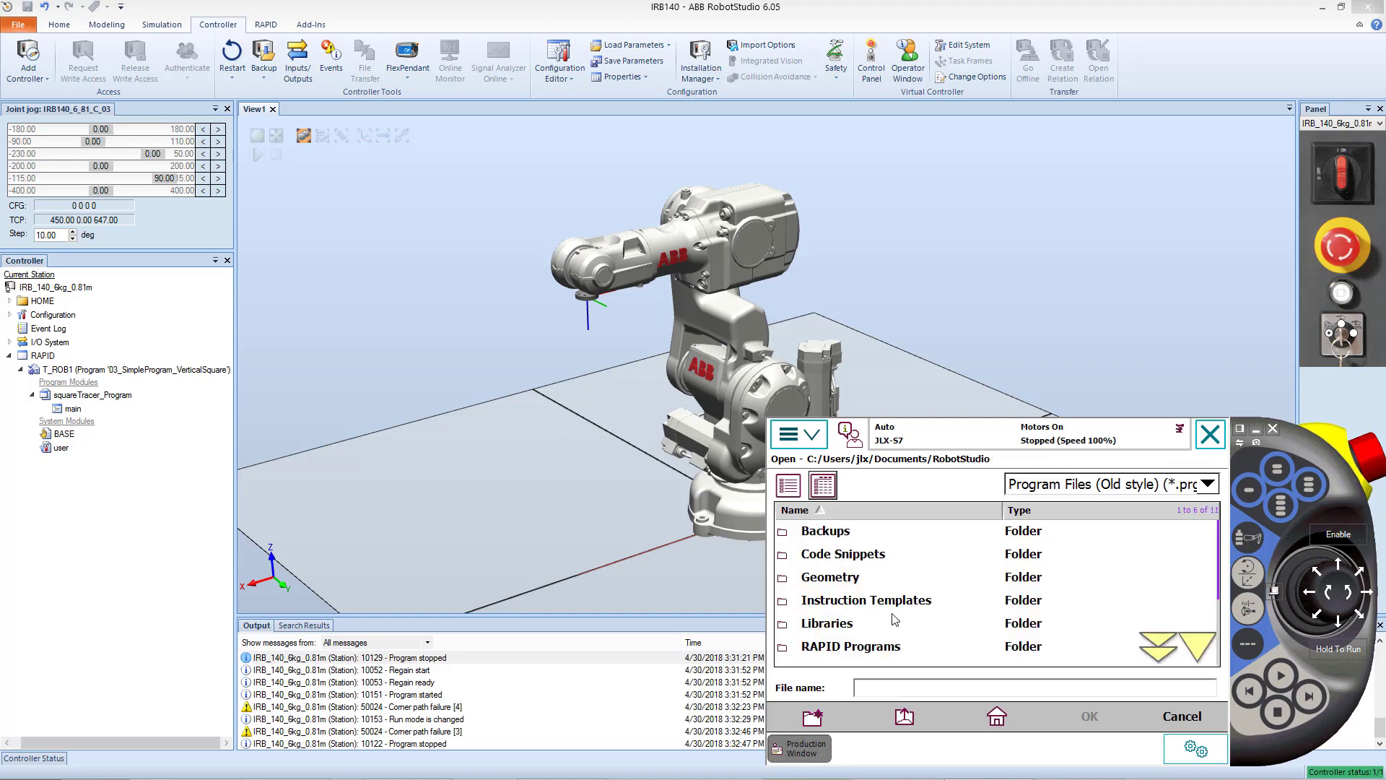
Go up from the C: drive root to the list of drives and reposition the pendant window.
left_click(911, 717)
left_click(911, 718)
left_click(911, 717)
left_click(911, 718)
left_click(911, 718)
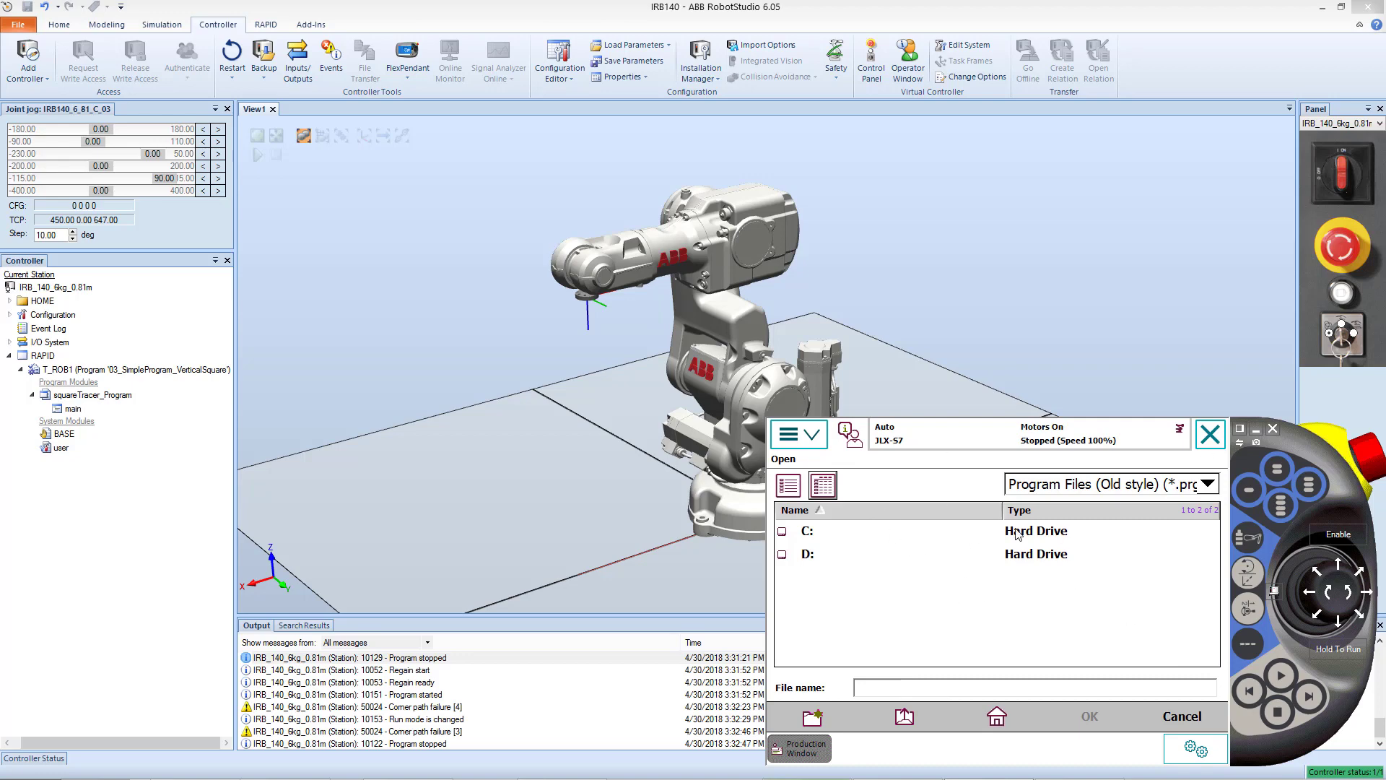
left_click_drag(1263, 480, 1255, 423)
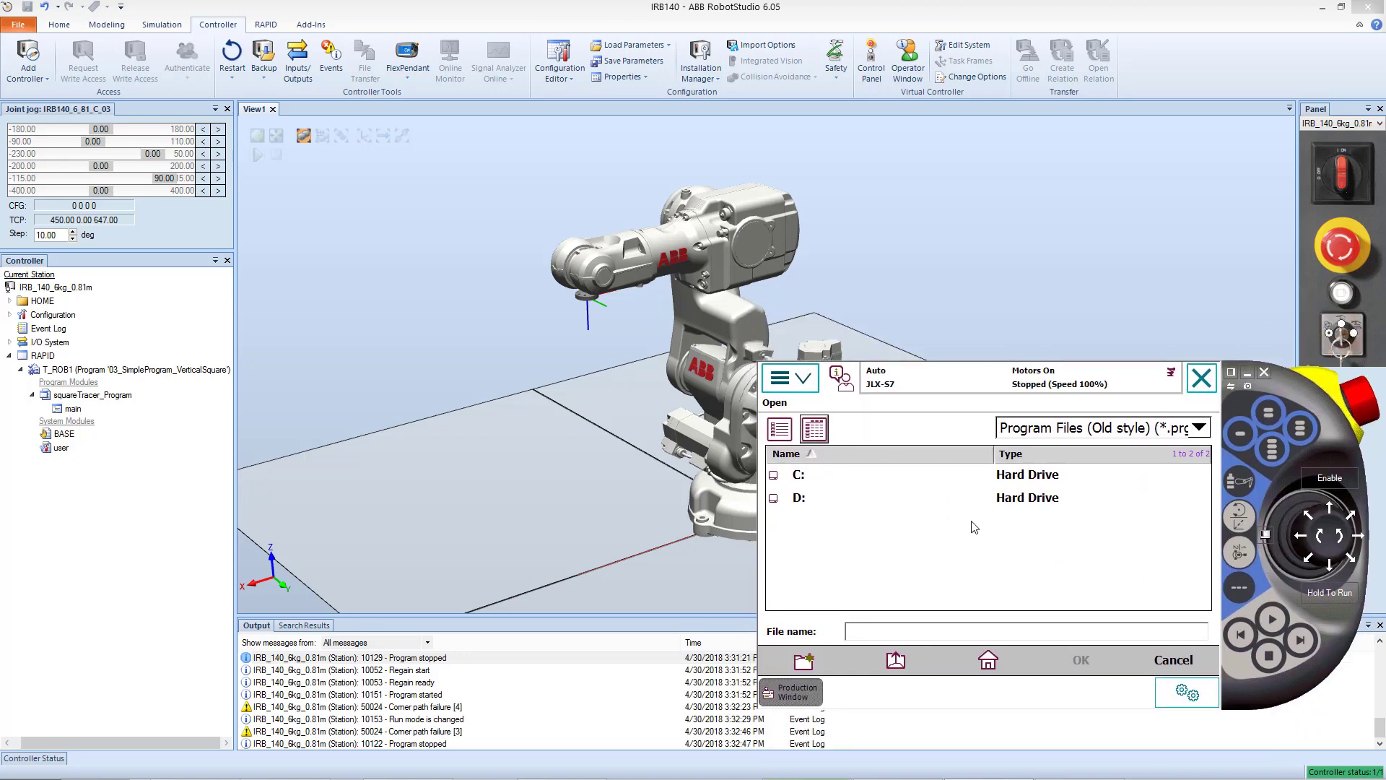
Open drive C: and scroll its listing to 03_SimpleProgram_VerticalSquare.prg.
left_click(832, 481)
left_click(831, 482)
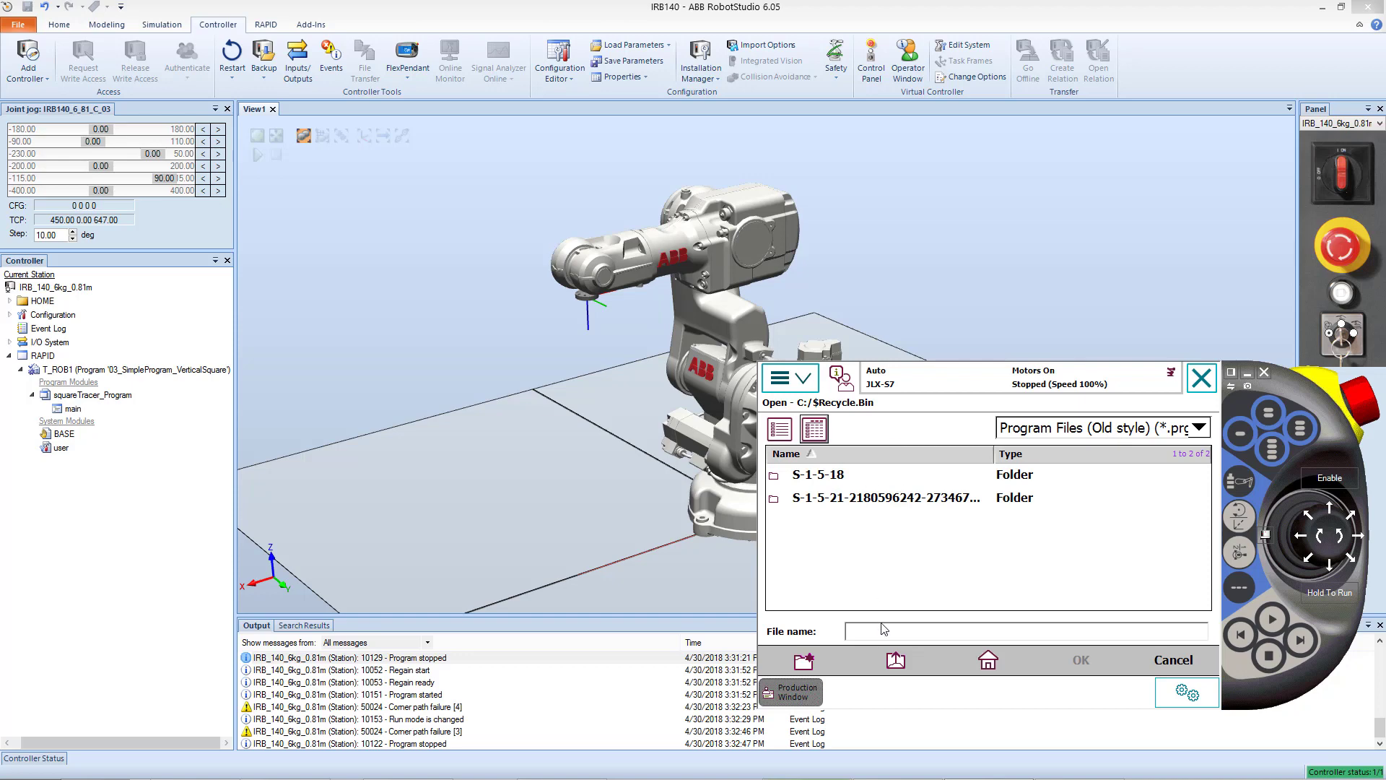
left_click(896, 660)
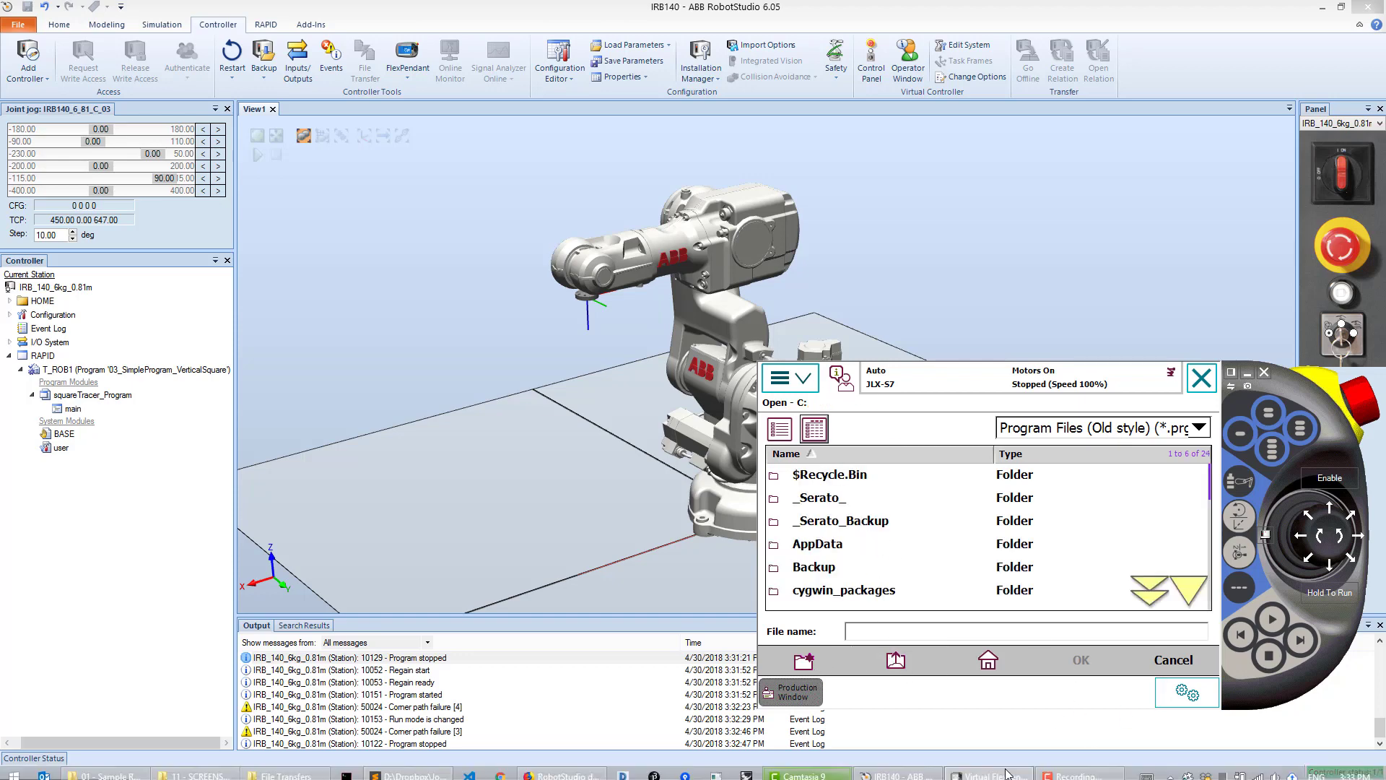
left_click(1061, 653)
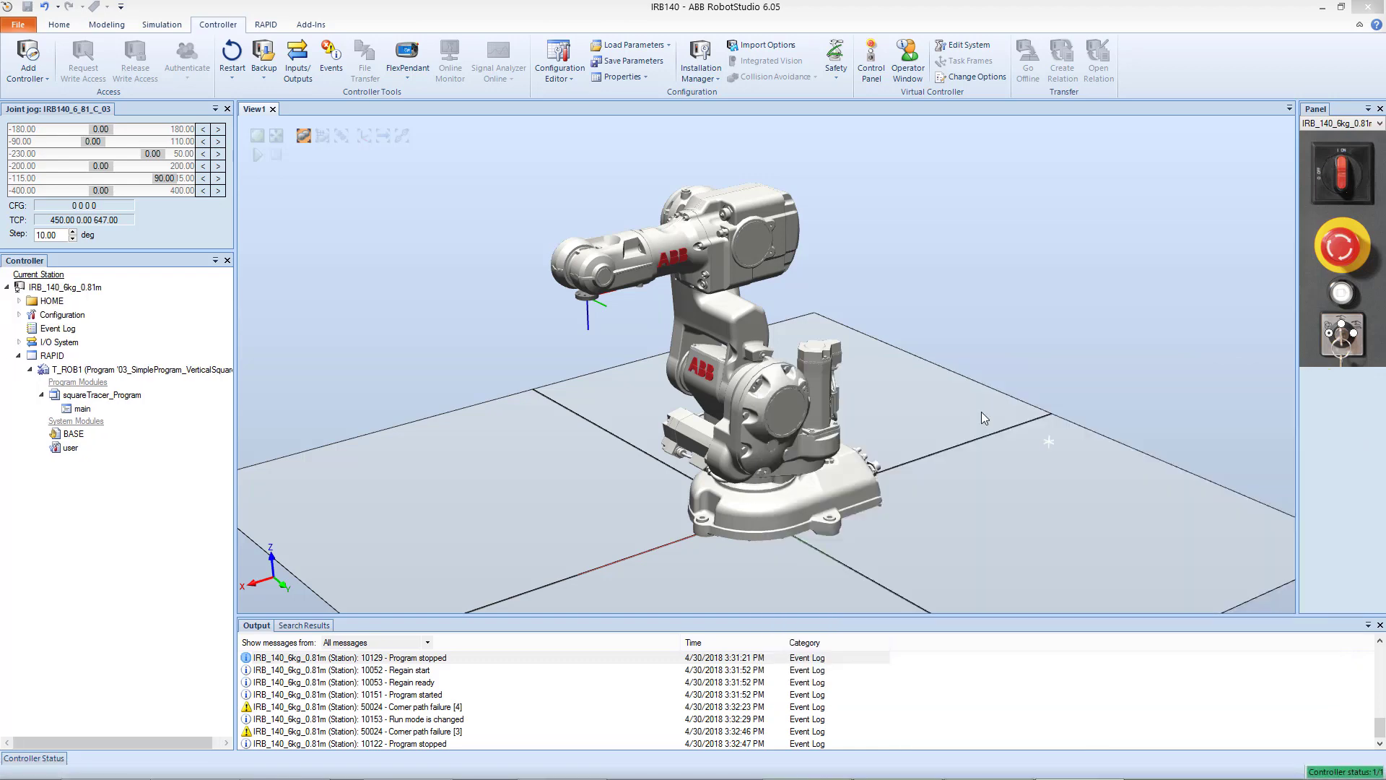
left_click(989, 768)
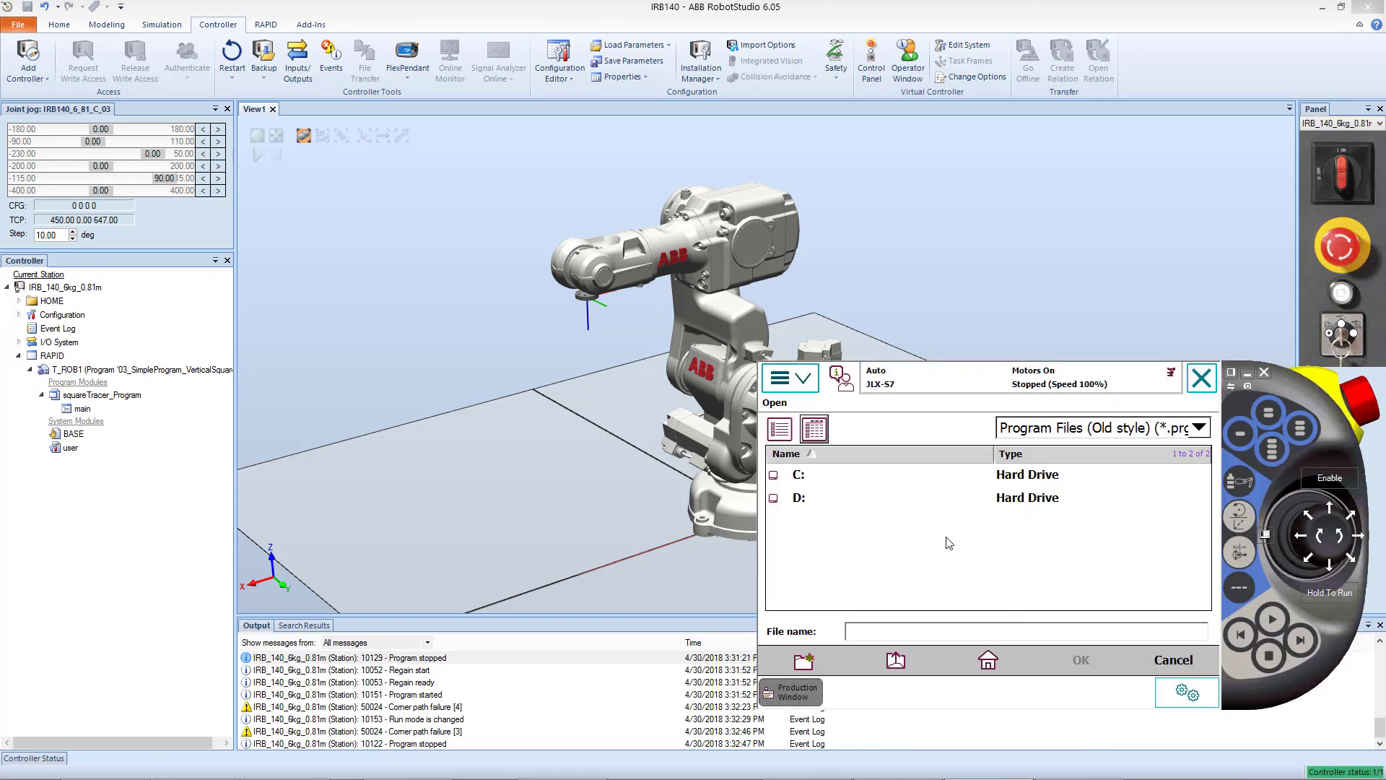
left_click(850, 480)
left_click(1154, 582)
left_click(1151, 588)
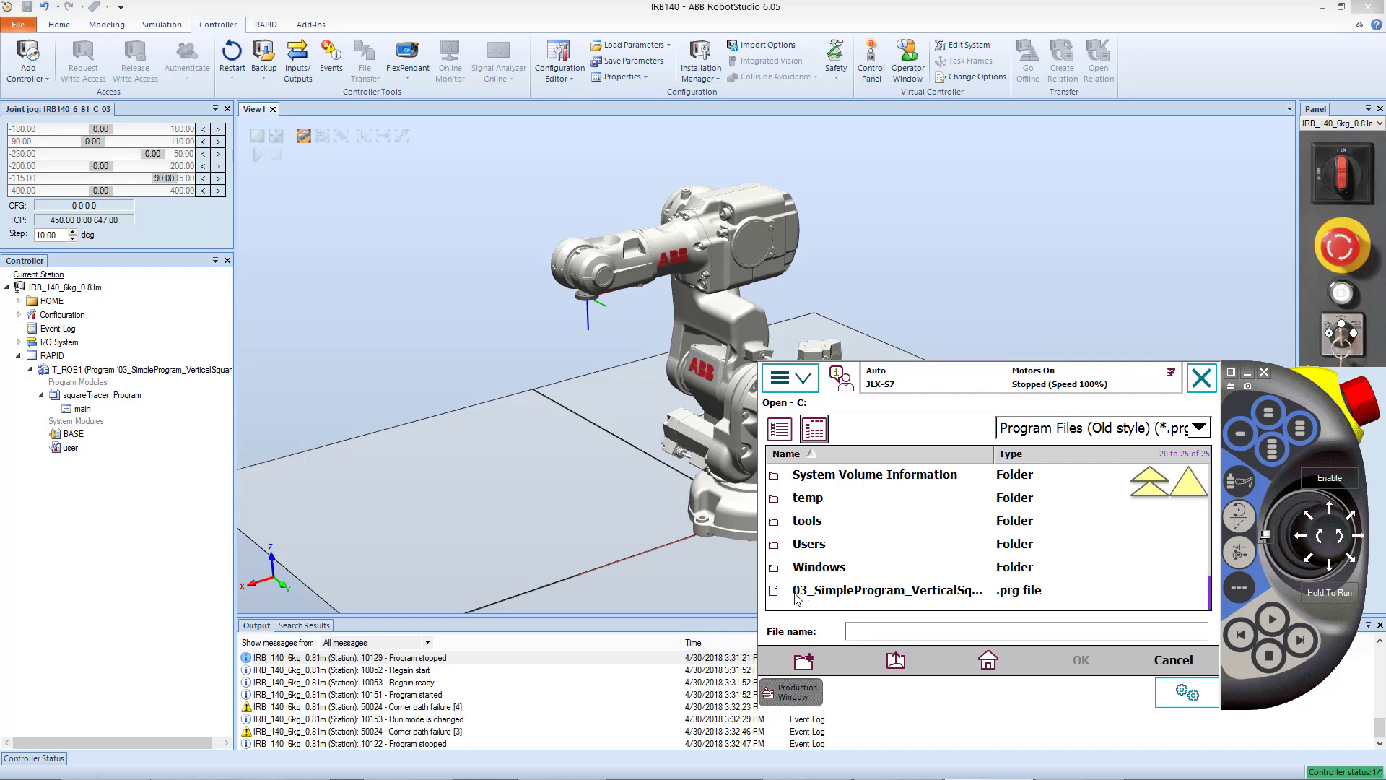
Load 03_SimpleProgram_VerticalSquare.prg on the FlexPendant and play it once on the IRB 140.
left_click(927, 596)
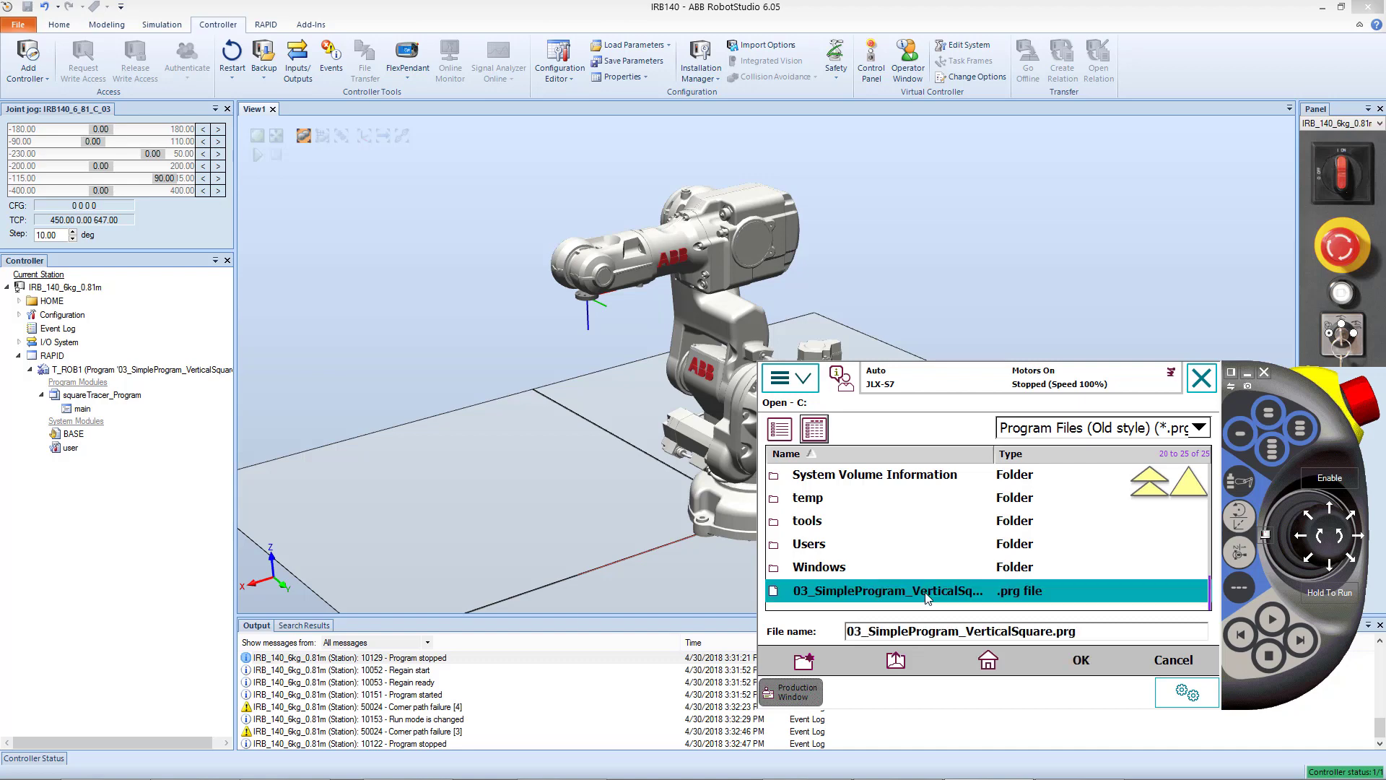
left_click(1085, 663)
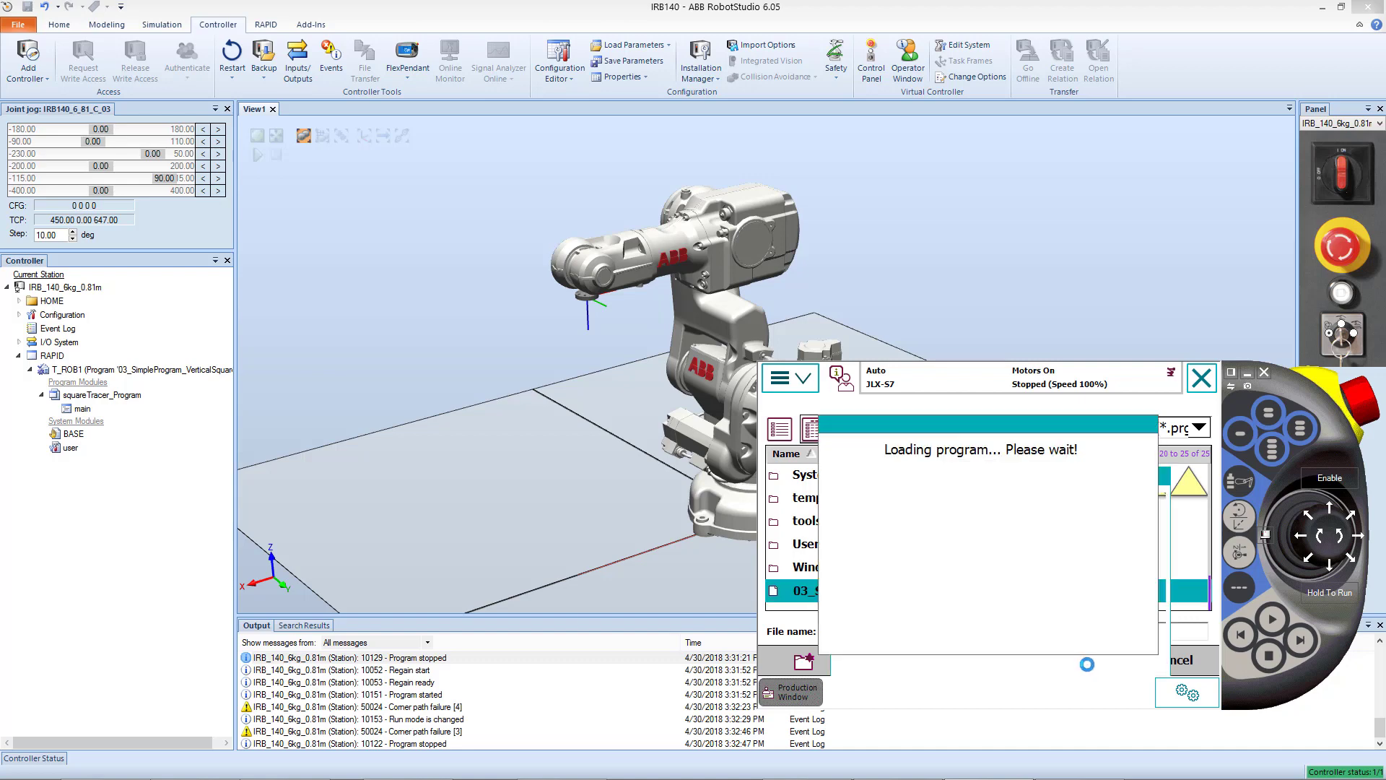
left_click(1274, 620)
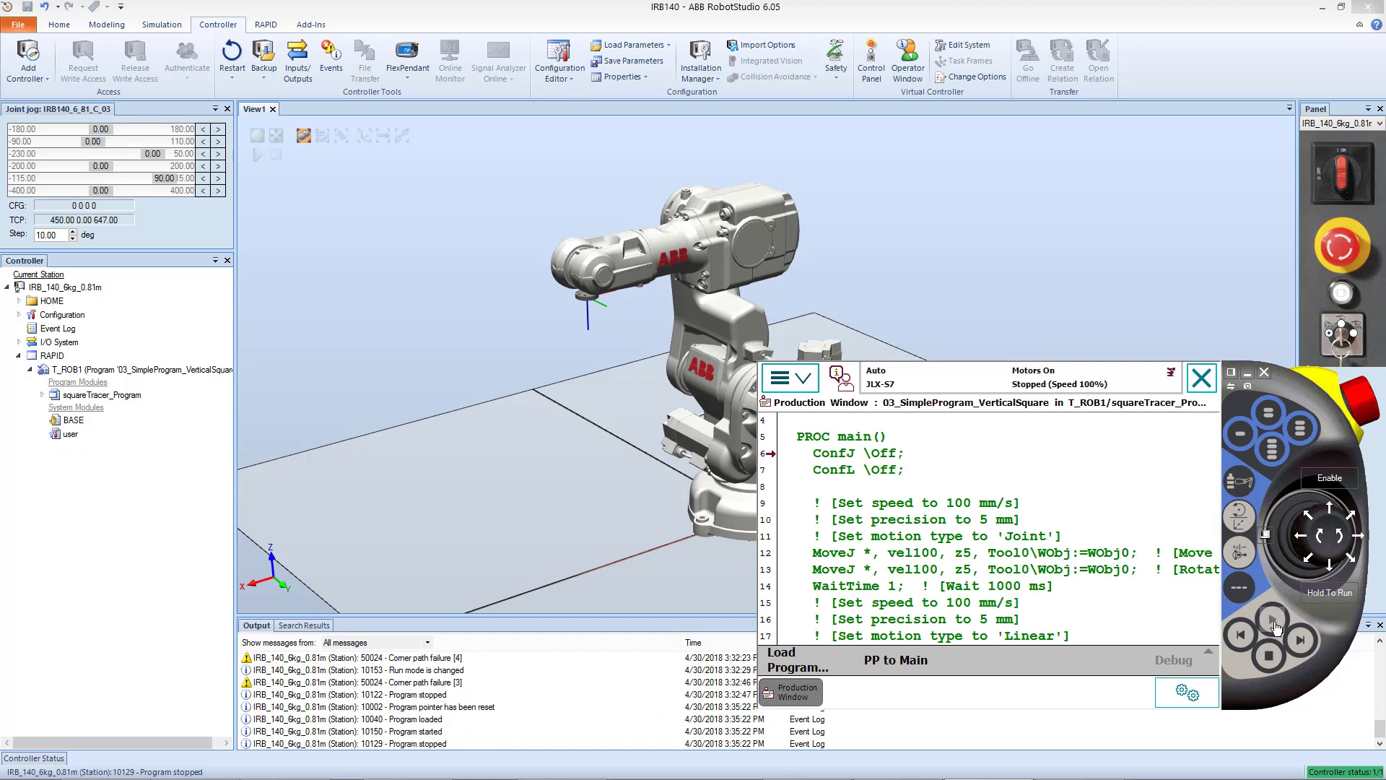
left_click_drag(1274, 625, 1283, 699)
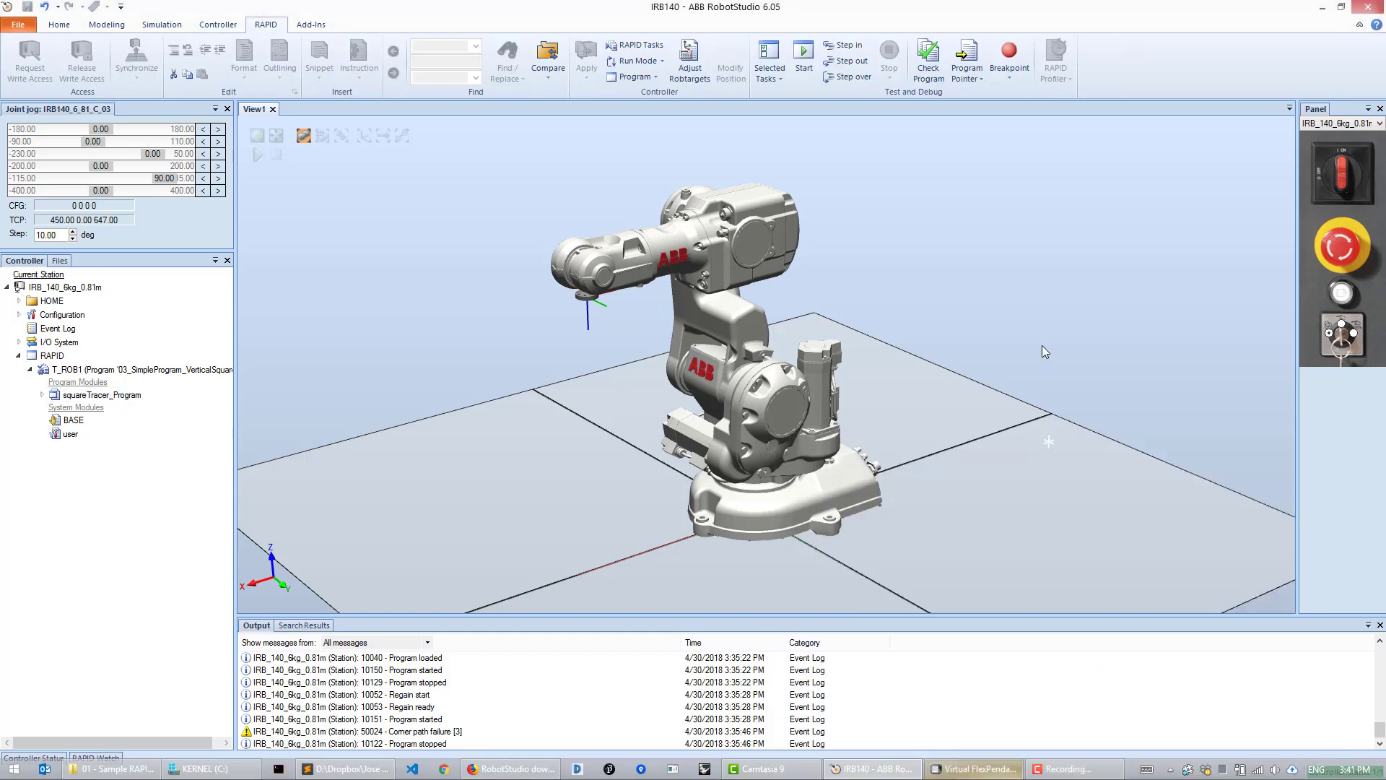
Restore the Virtual FlexPendant window from the Windows taskbar.
left_click(974, 768)
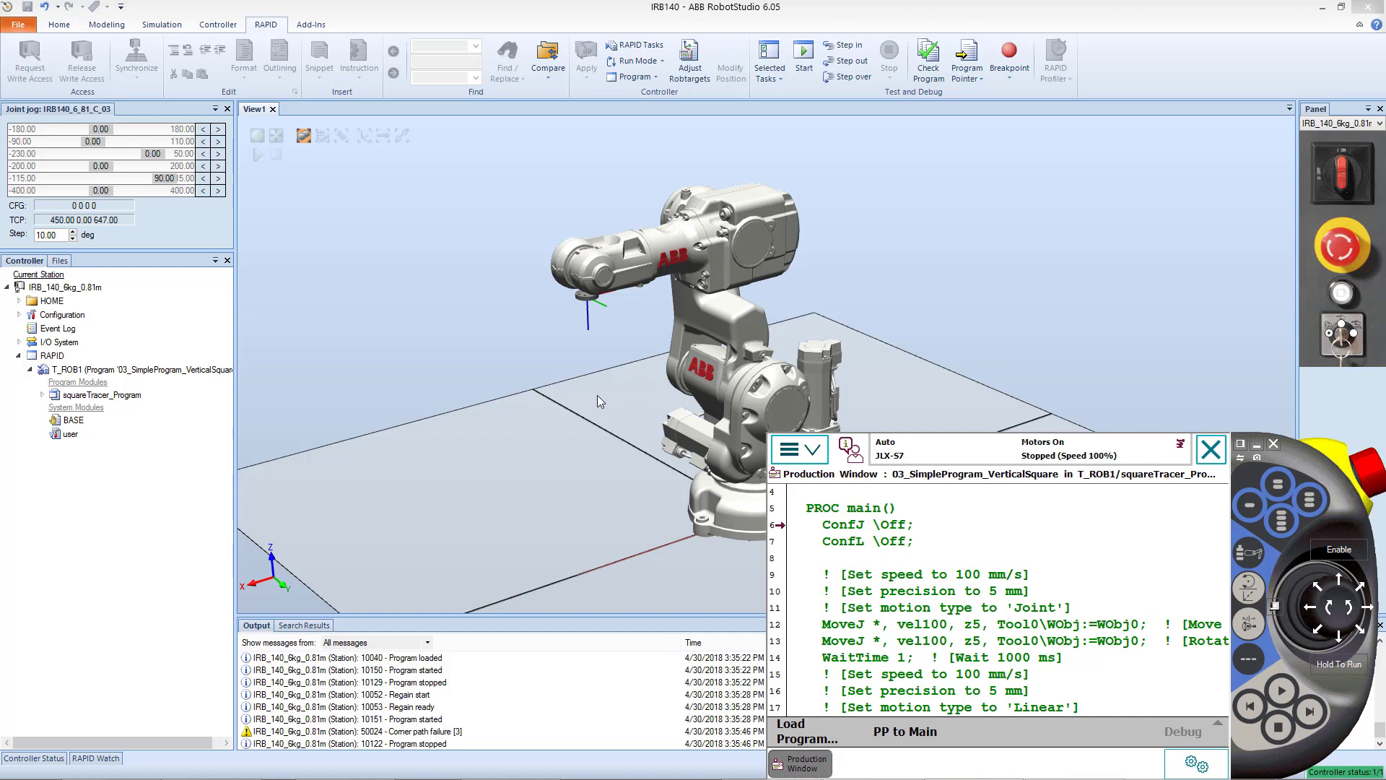
Open the squareTracer_Program module's RAPID code, then switch to the .prg file in Atom.
double_click(120, 395)
left_click(382, 459)
scroll(382, 459, "up", 3, "ctrl")
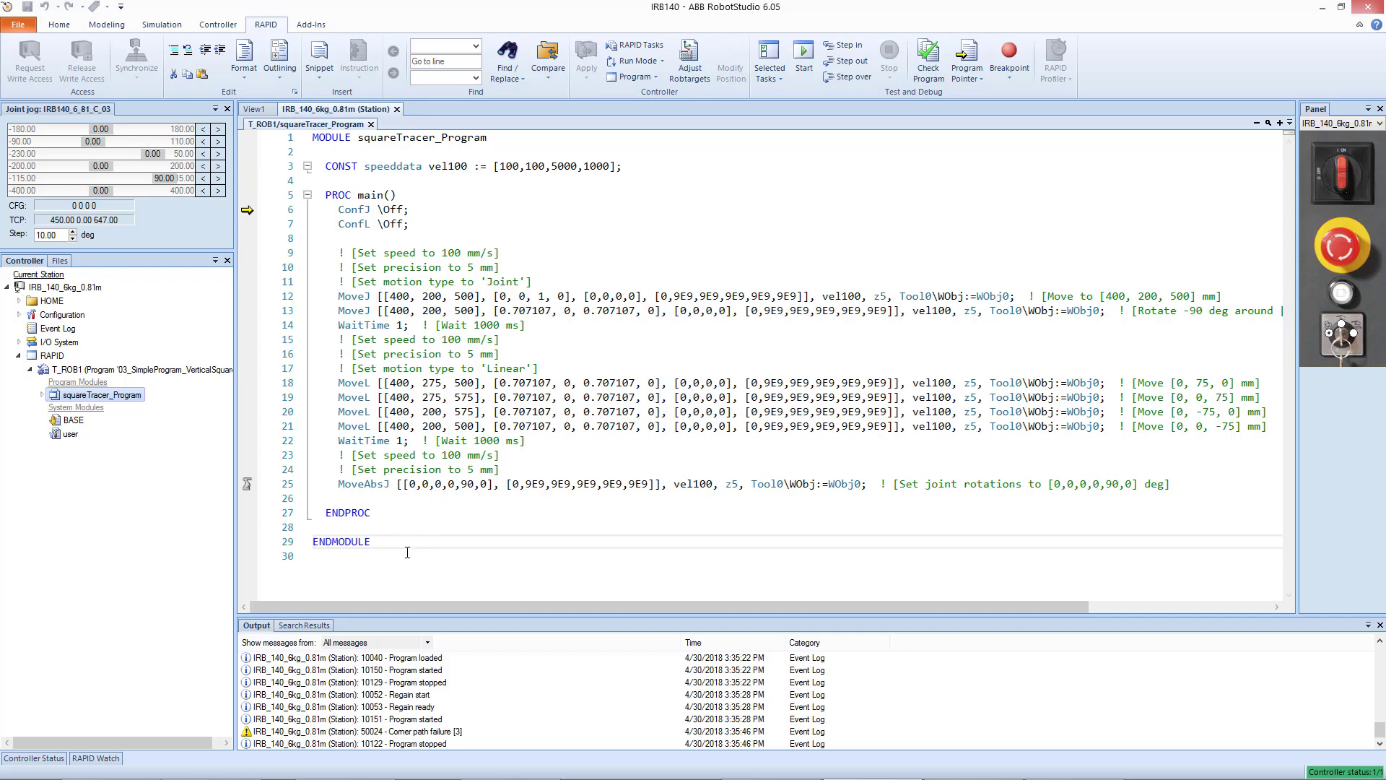
key("alt+Tab")
key("alt+Tab")
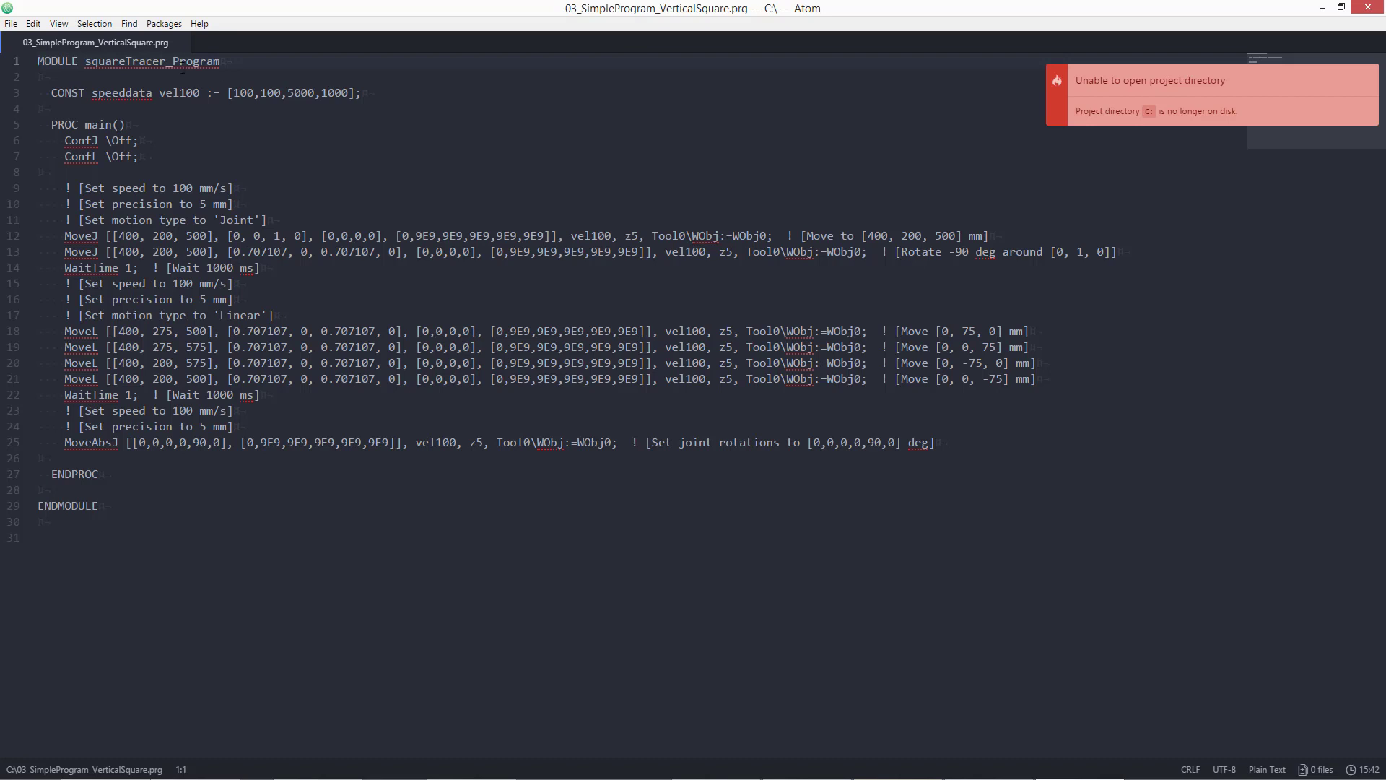
Change the .prg file's grammar from Plain Text to RAPID syntax highlighting.
left_click(178, 108)
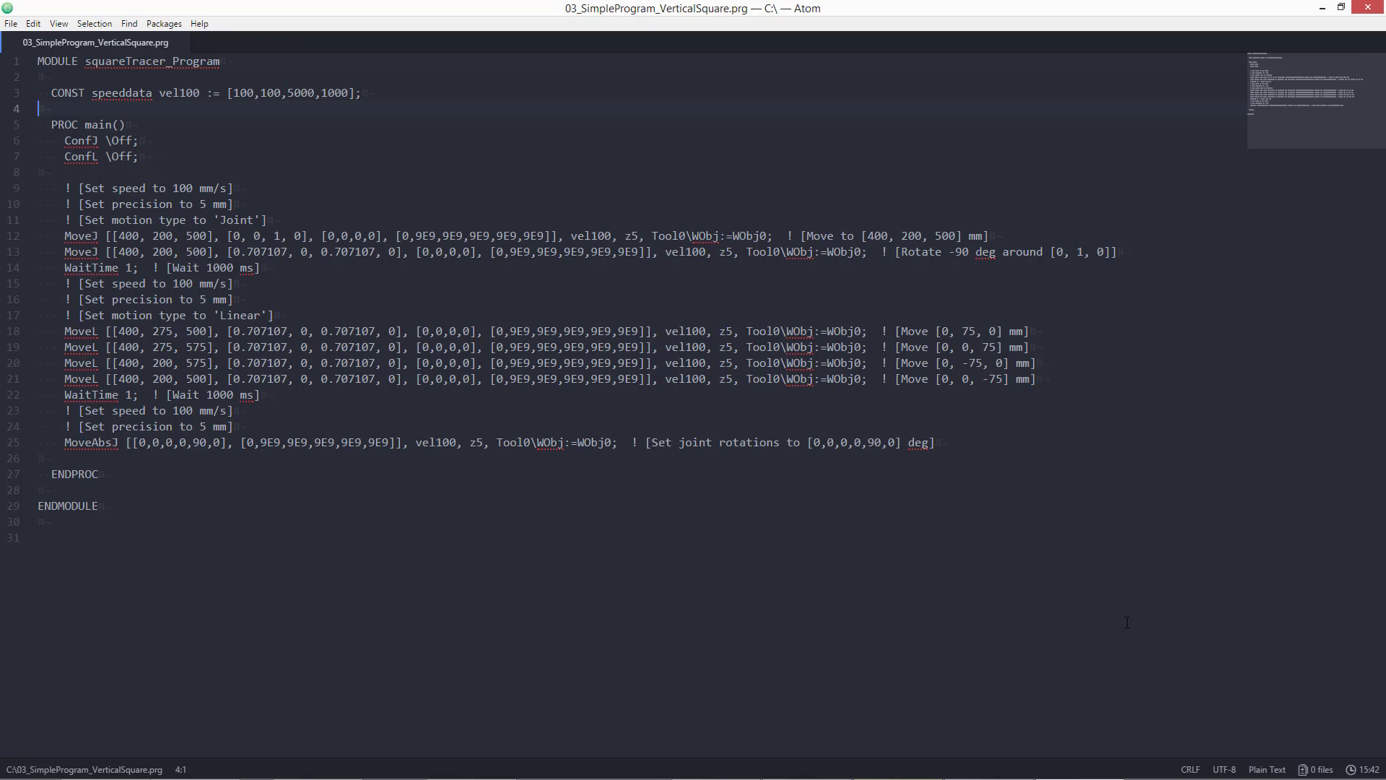
left_click(1267, 769)
type("rapid")
key("Return")
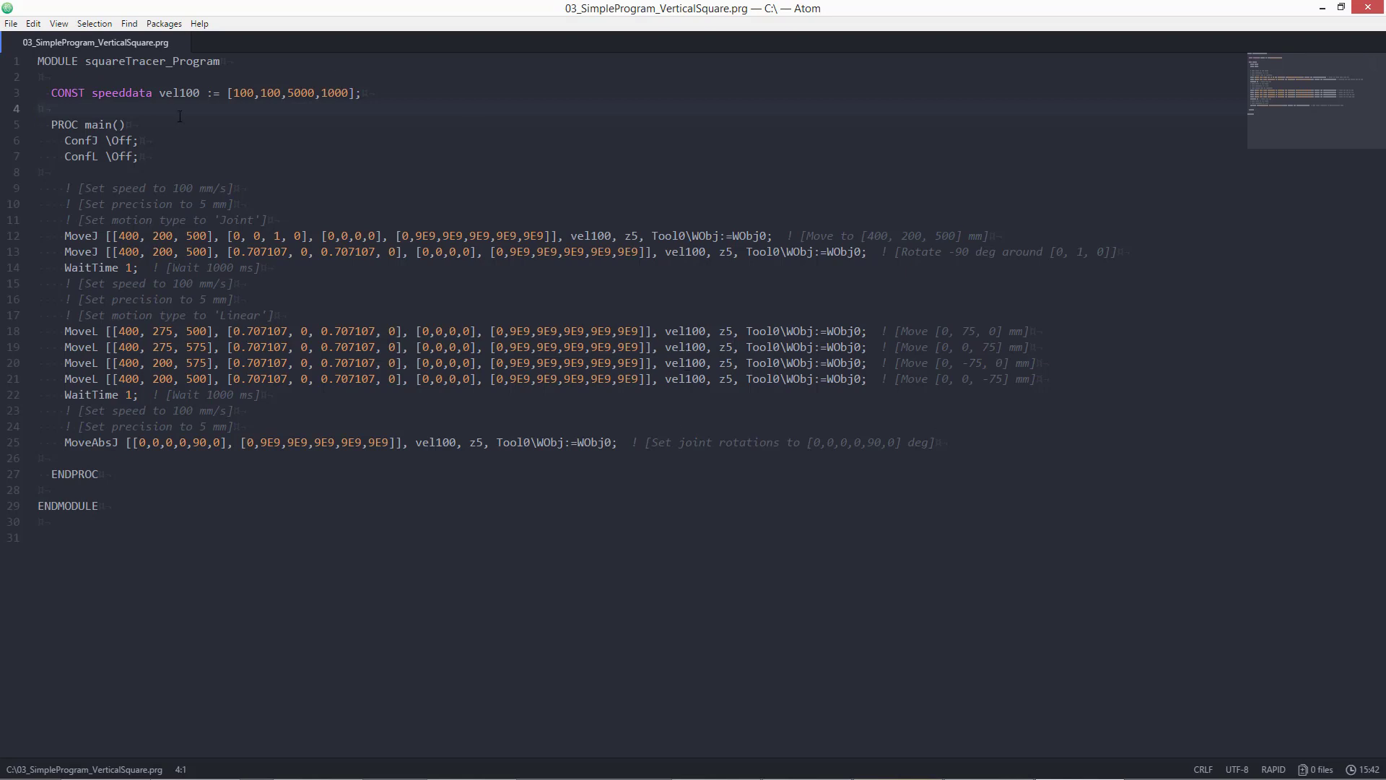
Highlight the module end, the name squareTracer_Program, the vel100 speed constant, and the main procedure body.
left_click(150, 510)
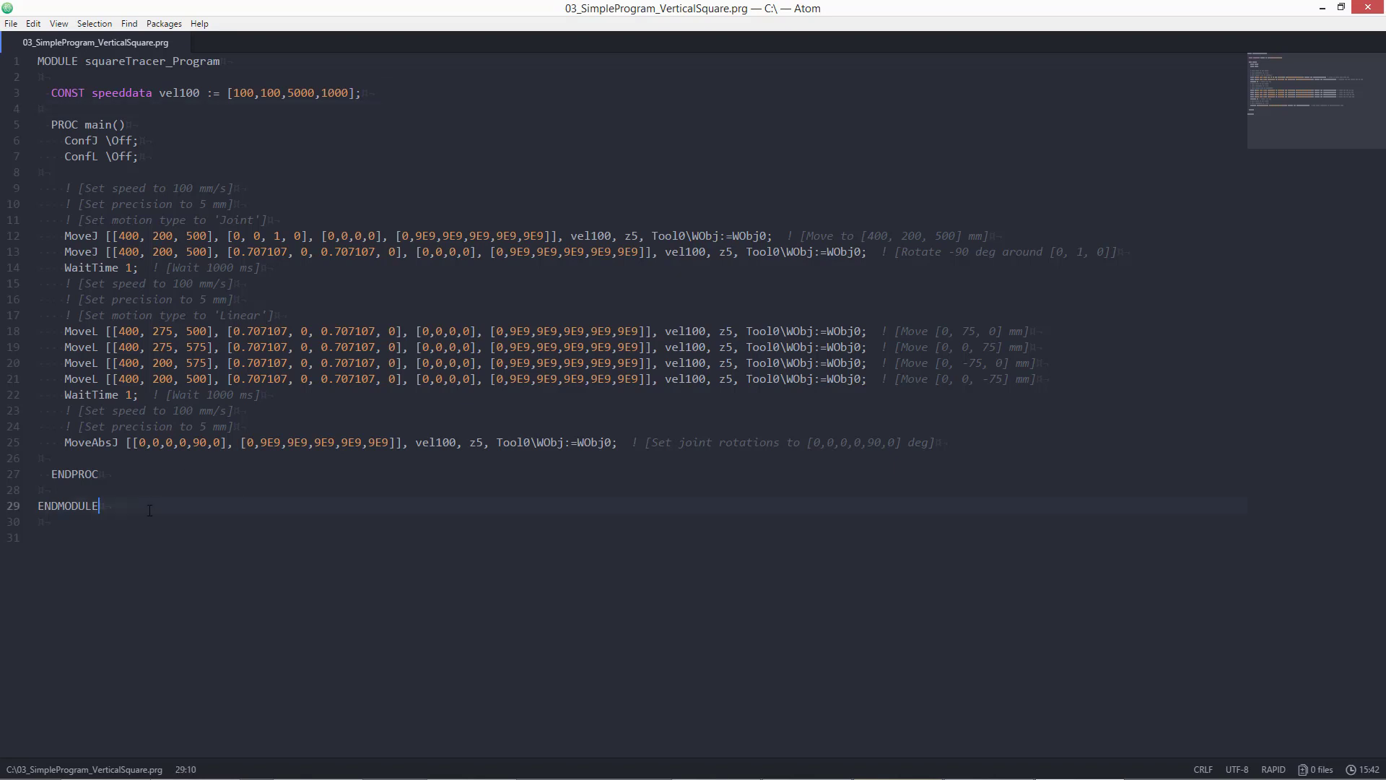
double_click(125, 63)
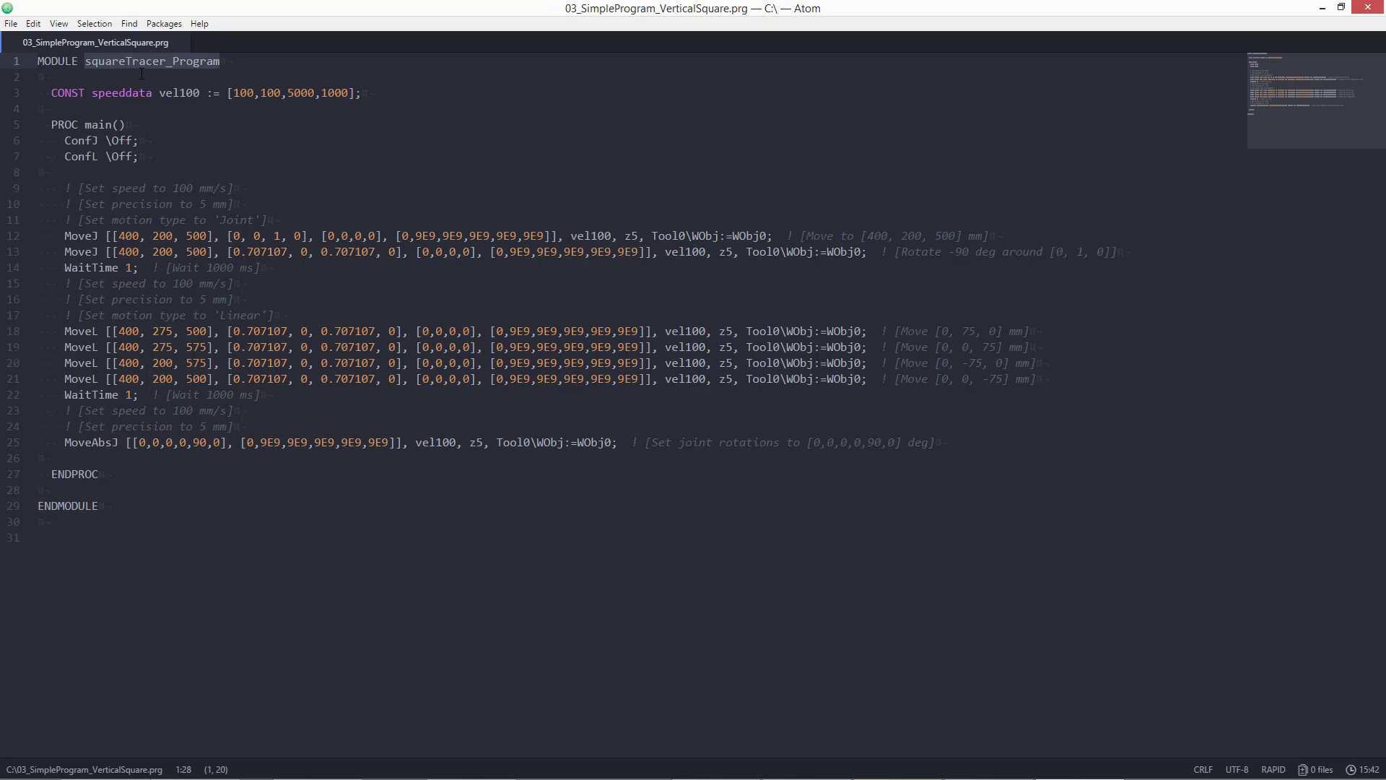
left_click_drag(51, 93, 361, 93)
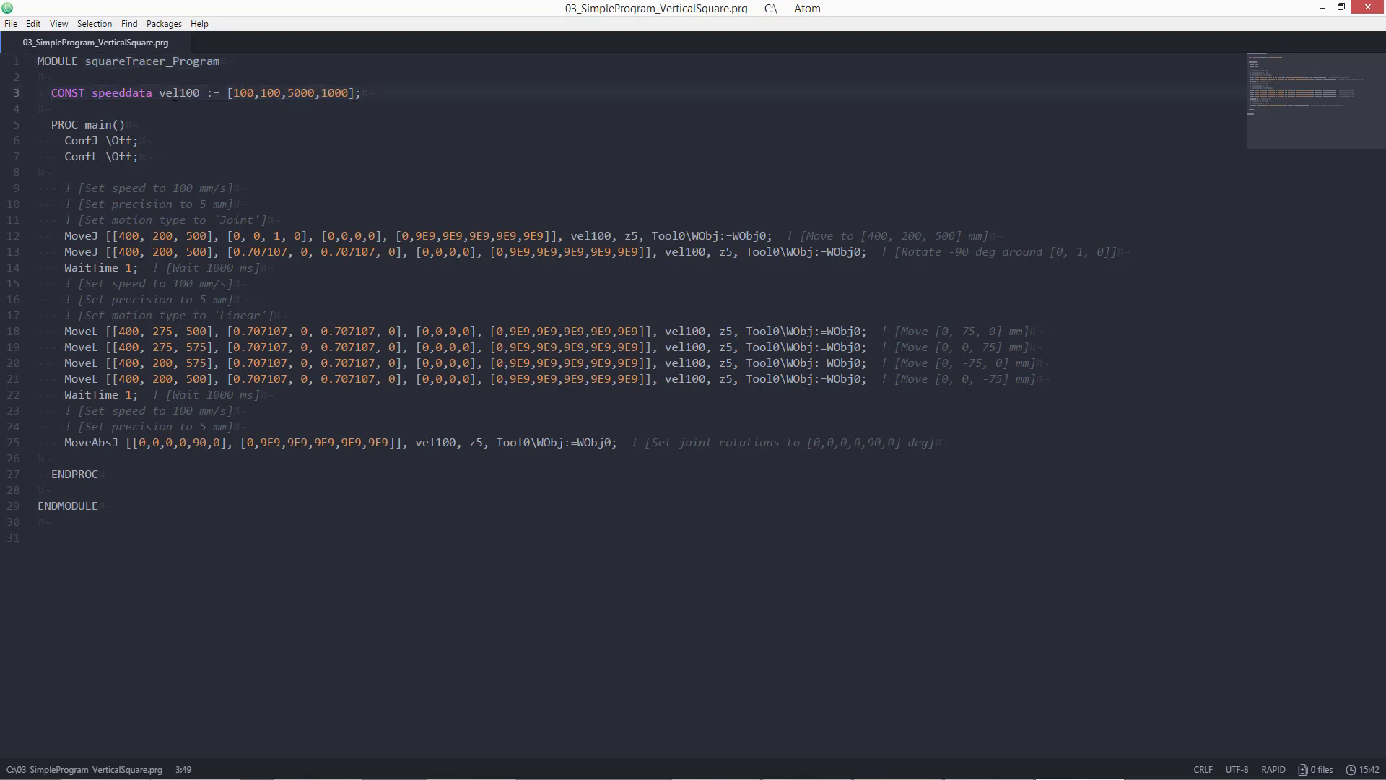
left_click(175, 94)
double_click(175, 94)
left_click_drag(50, 124, 128, 470)
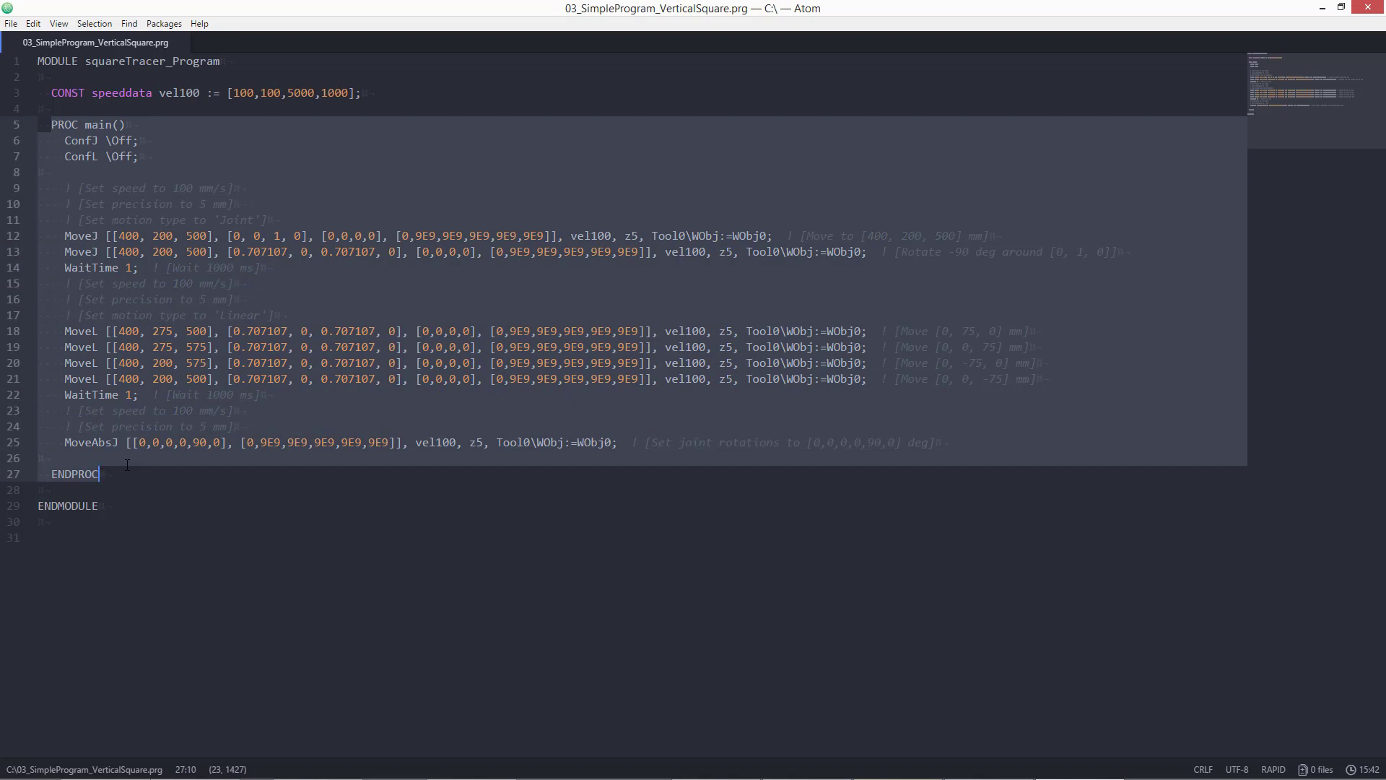
left_click(127, 465)
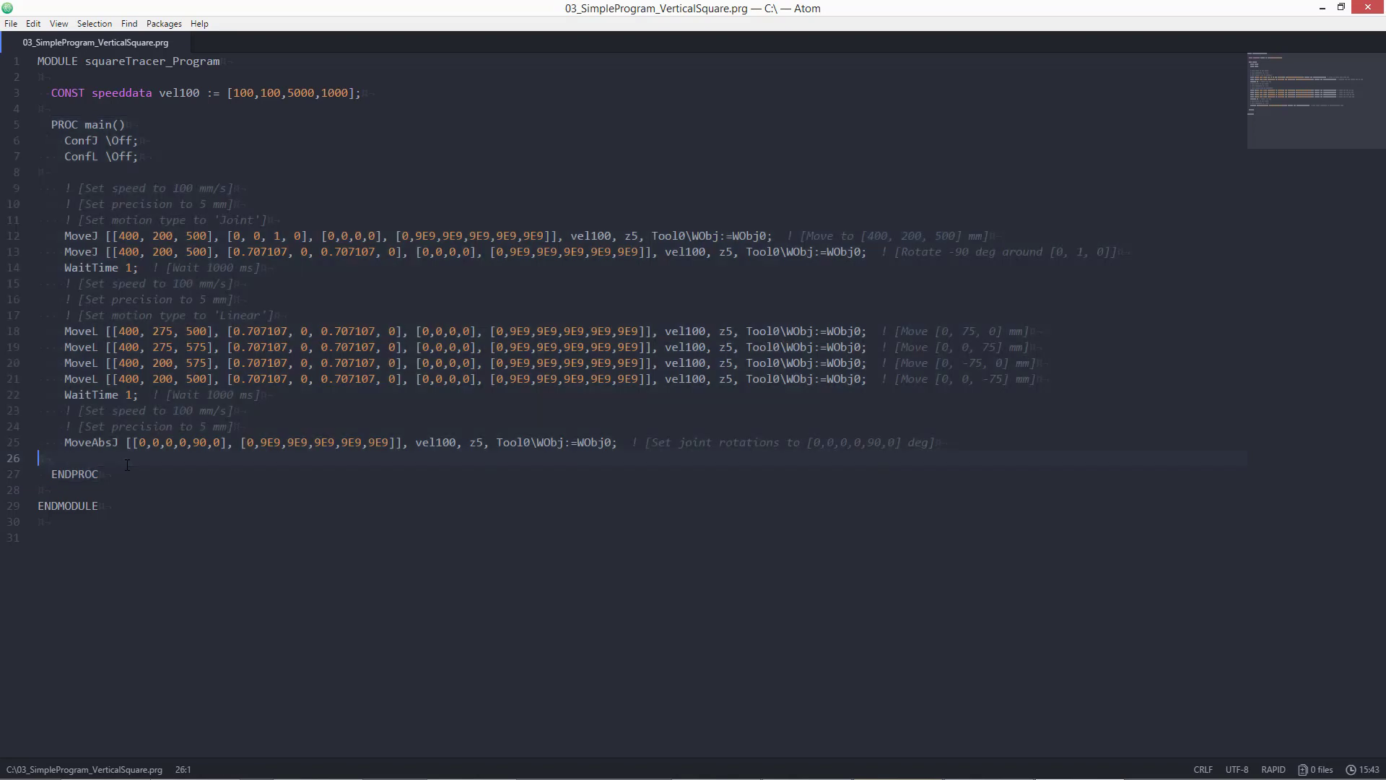
left_click(93, 203)
left_click(93, 268)
left_click(93, 299)
left_click(93, 330)
left_click(217, 155)
left_click(247, 191)
key("Left")
left_click_drag(229, 187, 253, 206)
key("Up")
left_click_drag(280, 219, 18, 188)
left_click(86, 185)
left_click(130, 188)
left_click(132, 204)
left_click_drag(65, 236, 565, 228)
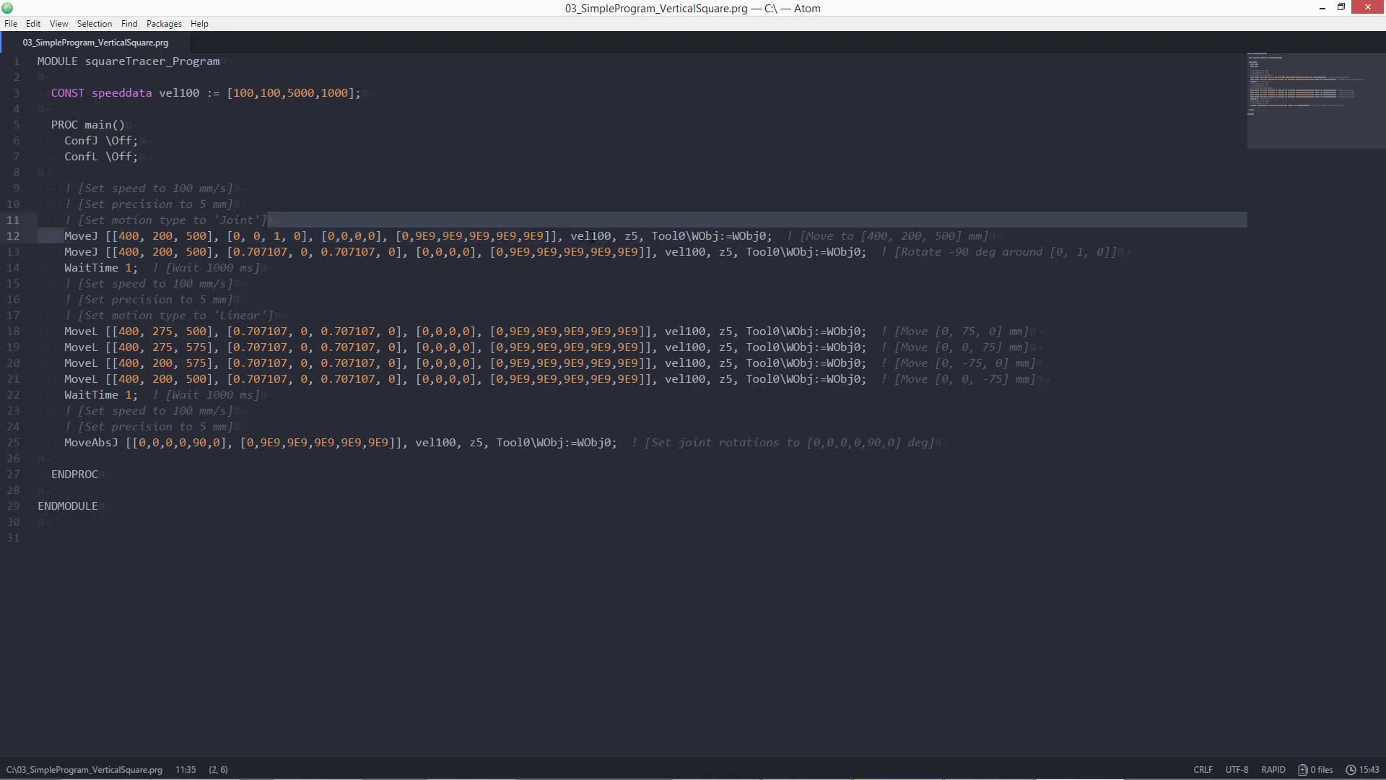
double_click(590, 236)
double_click(631, 235)
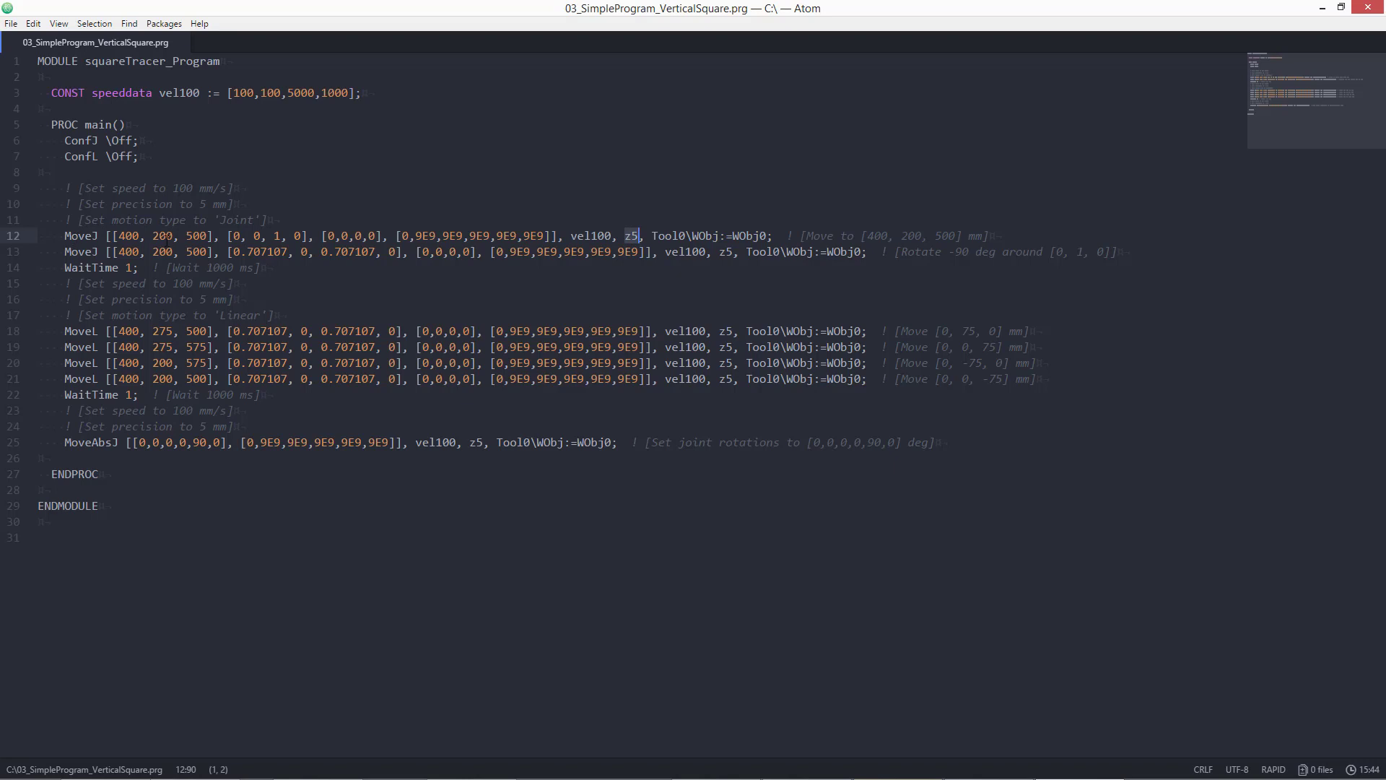
left_click(267, 220)
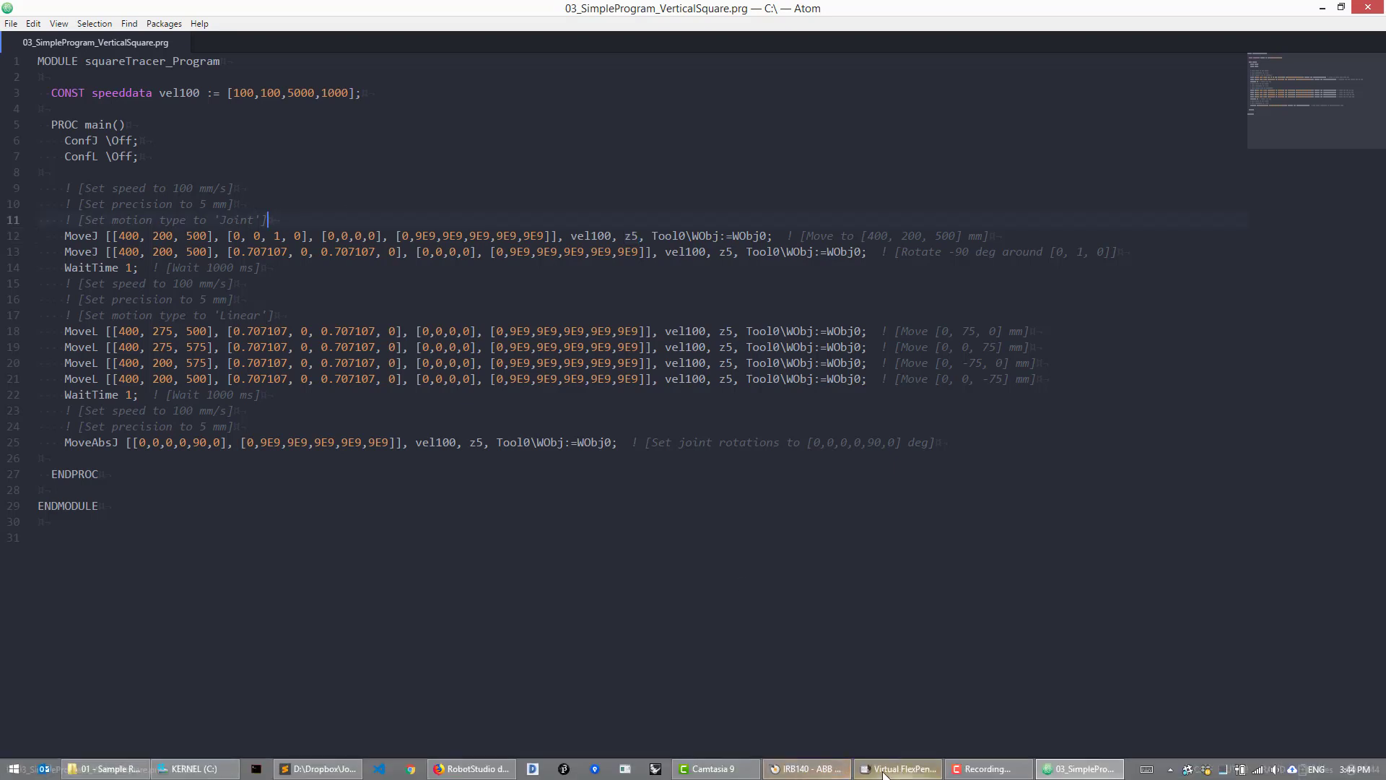
In RobotStudio, close the RAPID code tab, Start the program so the IRB 140 moves, then return to Atom.
left_click(807, 768)
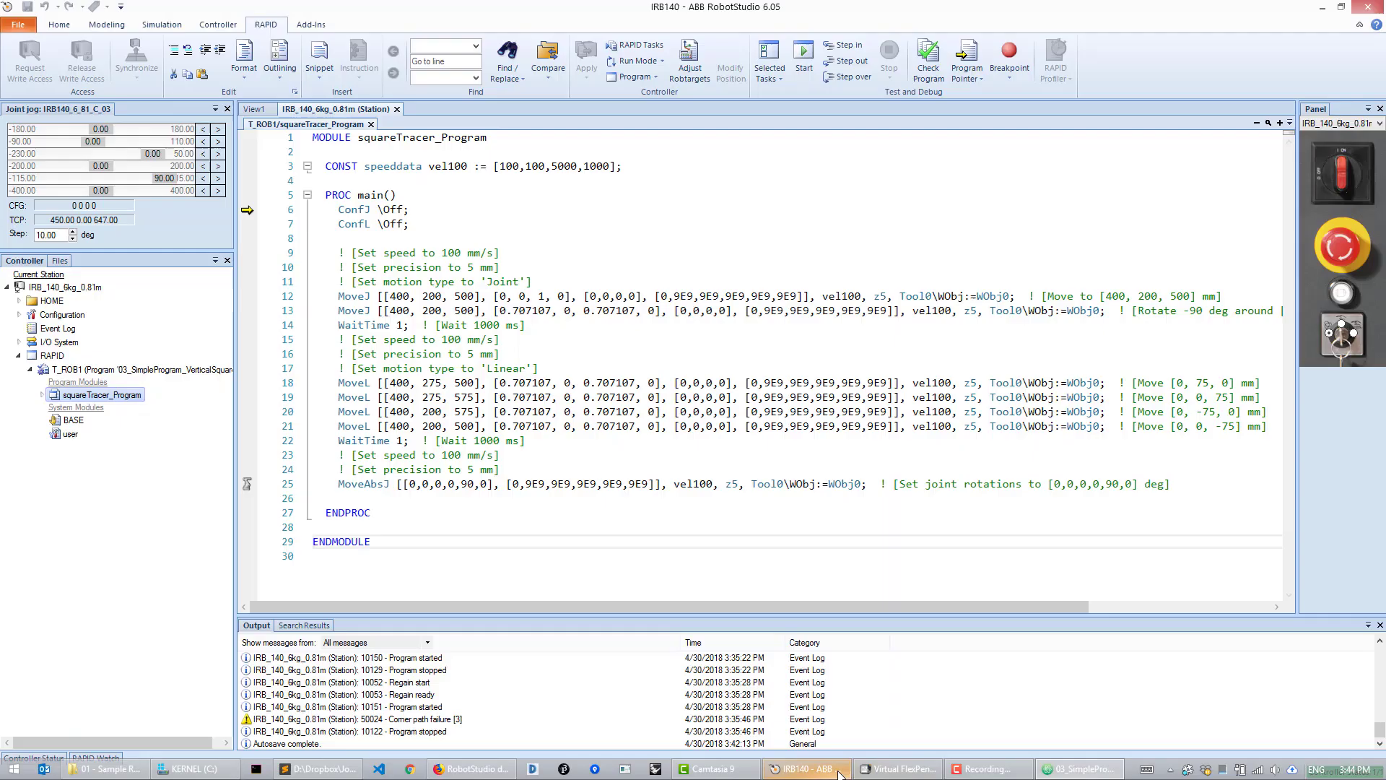
left_click(396, 109)
left_click(804, 58)
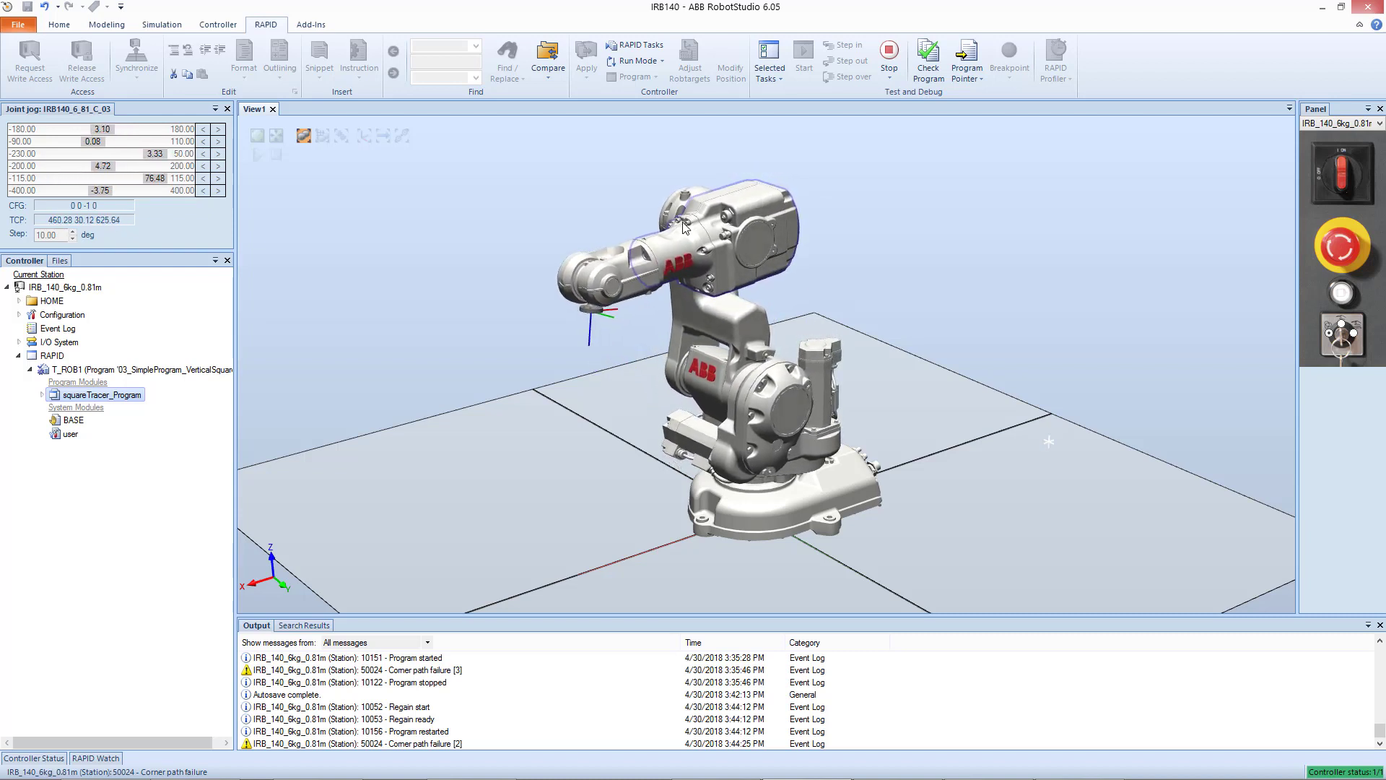
key("alt+Tab")
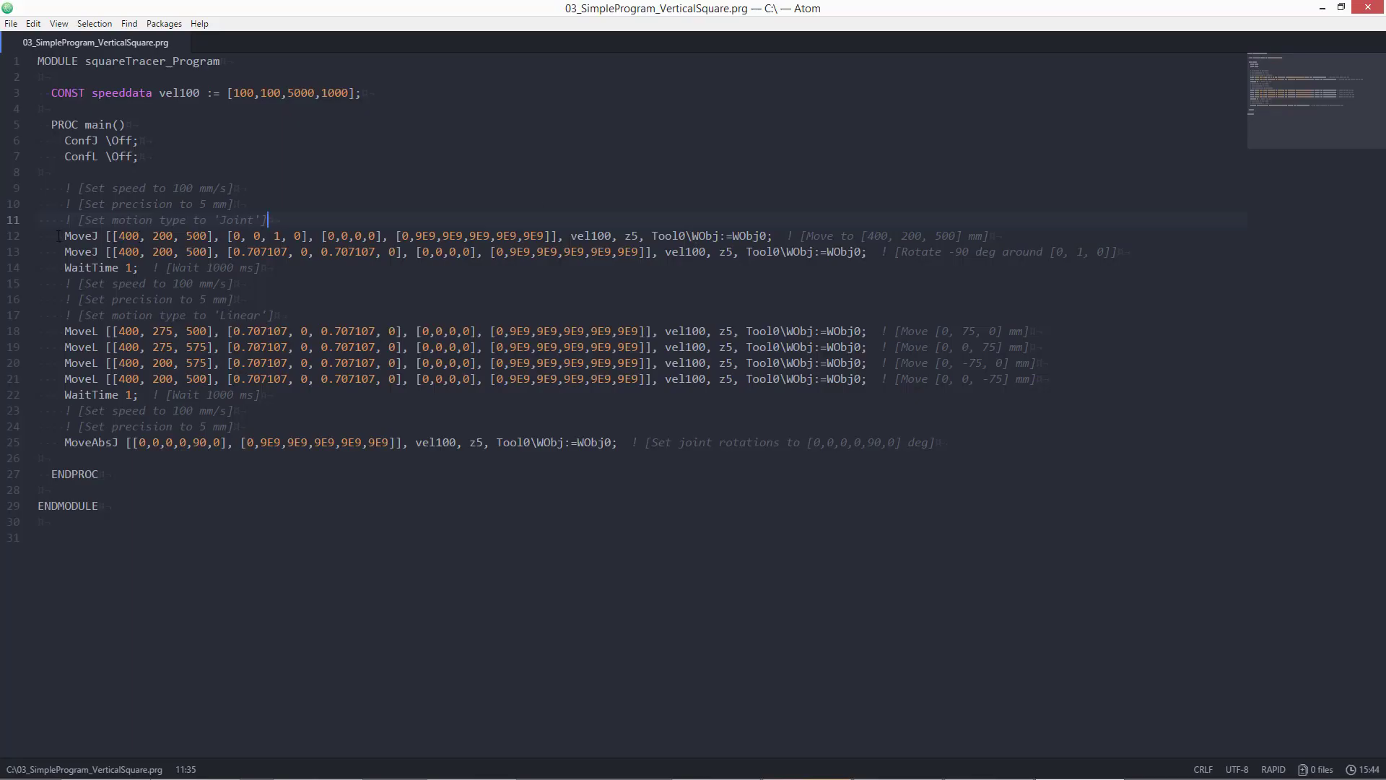
double_click(128, 236)
double_click(163, 235)
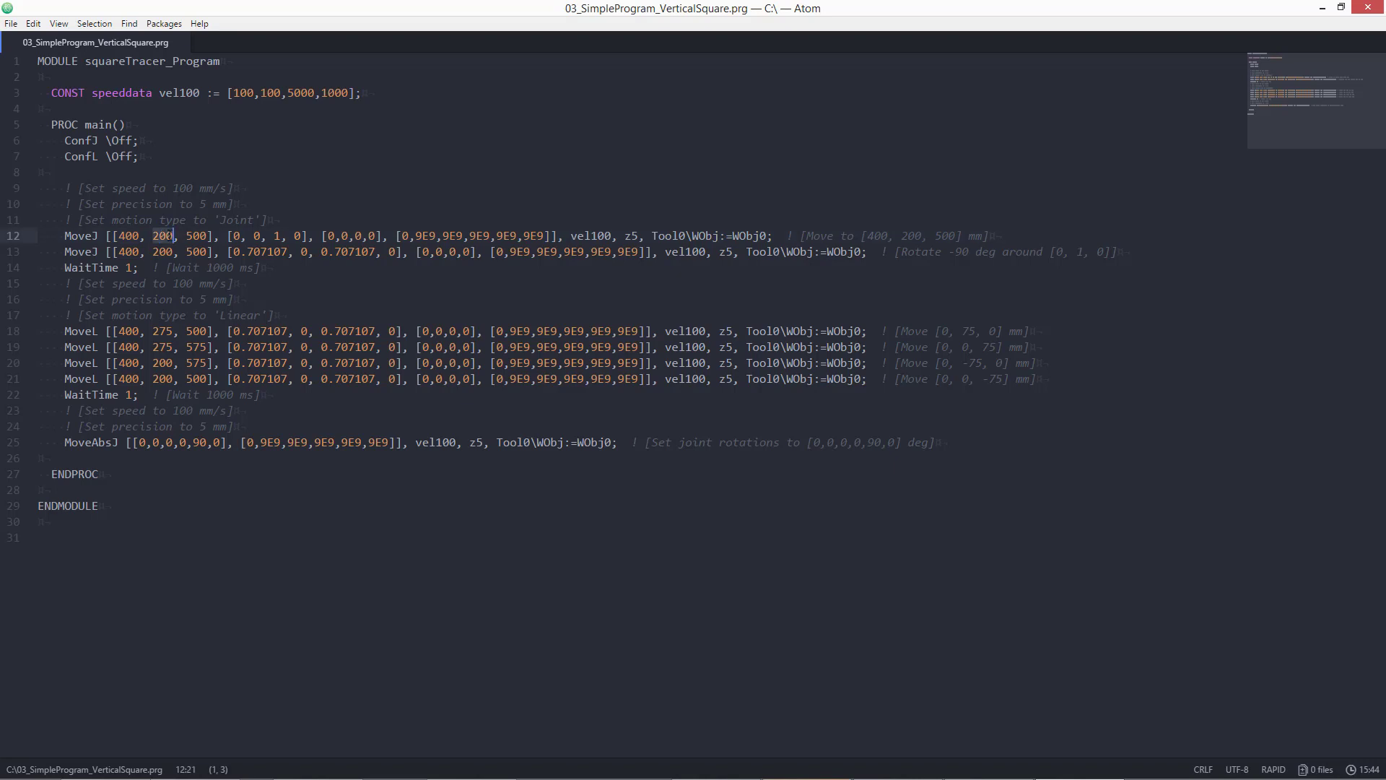
double_click(197, 235)
left_click_drag(990, 235, 787, 235)
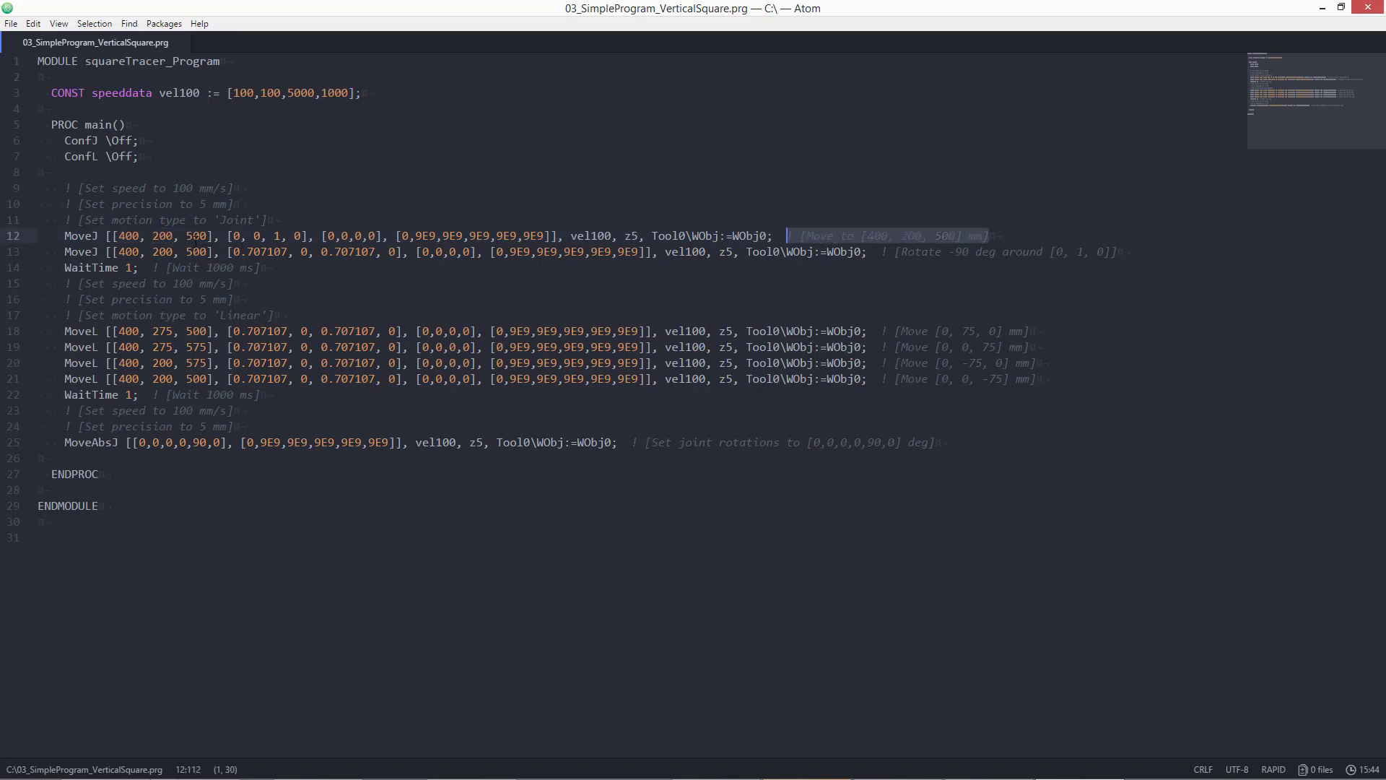
left_click_drag(105, 251, 404, 251)
left_click_drag(1119, 251, 880, 252)
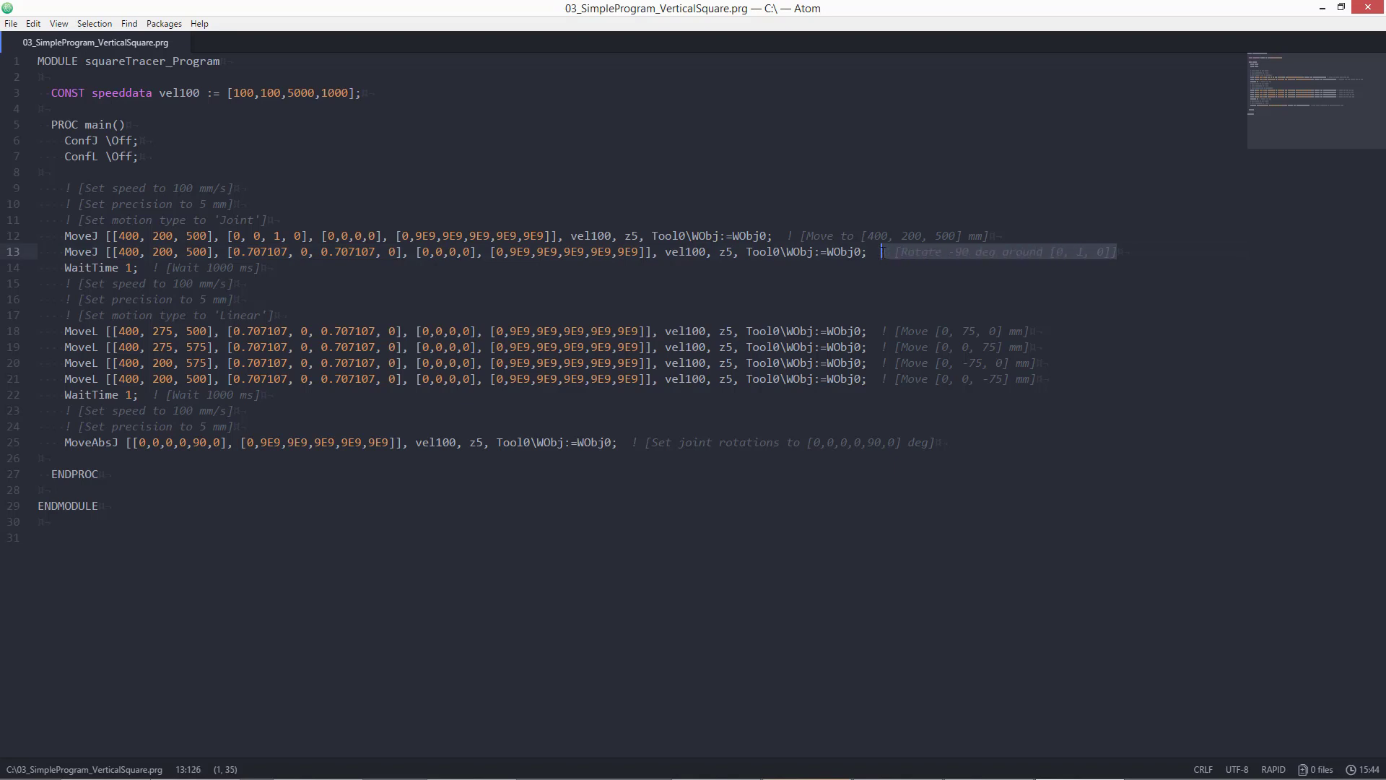
double_click(911, 251)
double_click(961, 251)
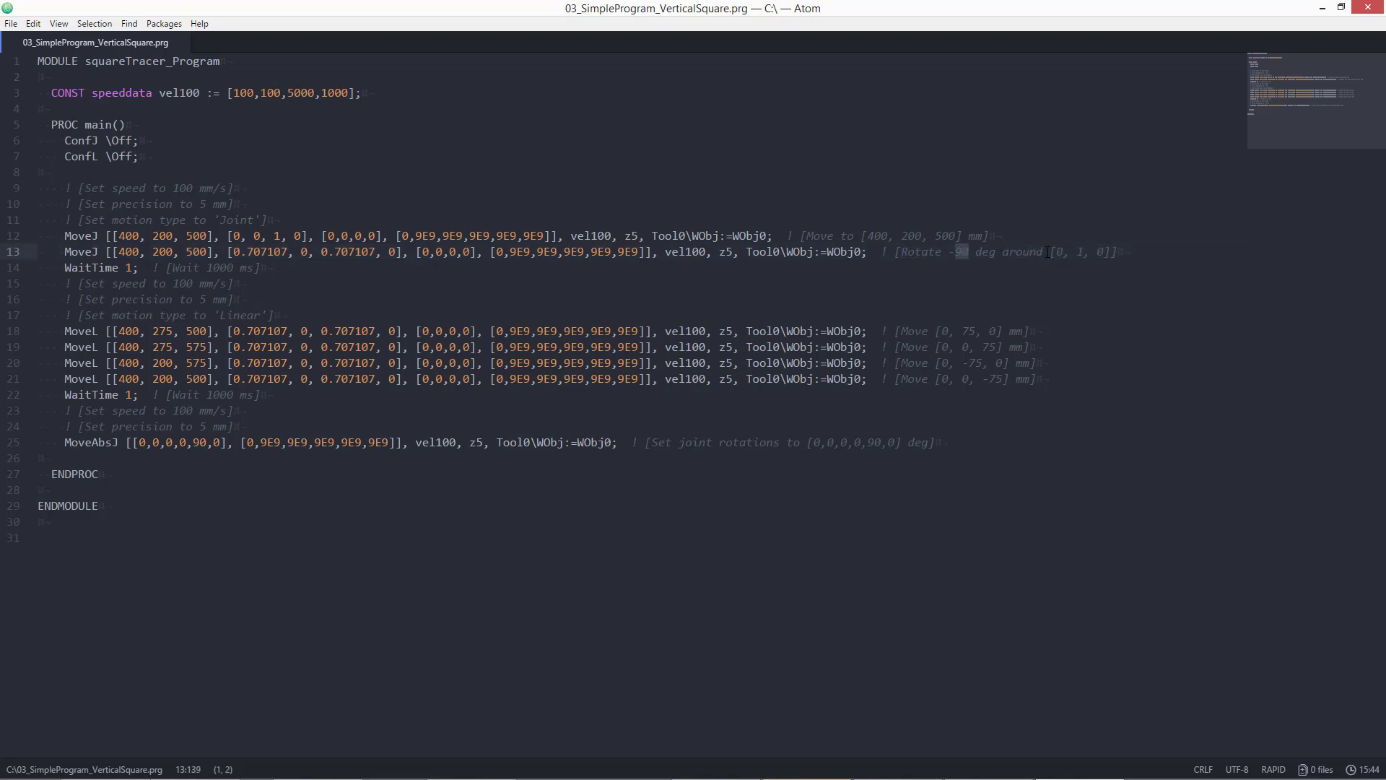
double_click(1080, 251)
double_click(91, 267)
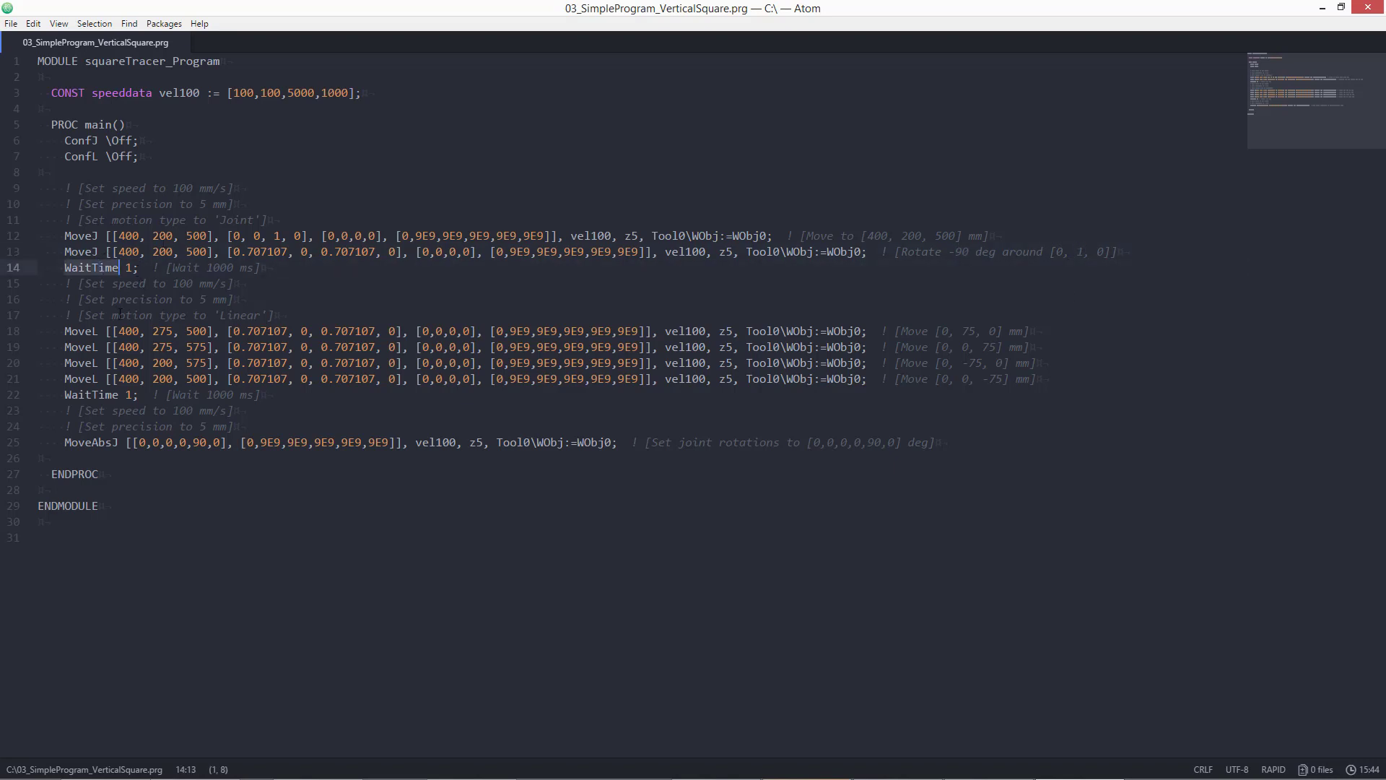
left_click_drag(65, 330, 849, 334)
left_click(918, 335)
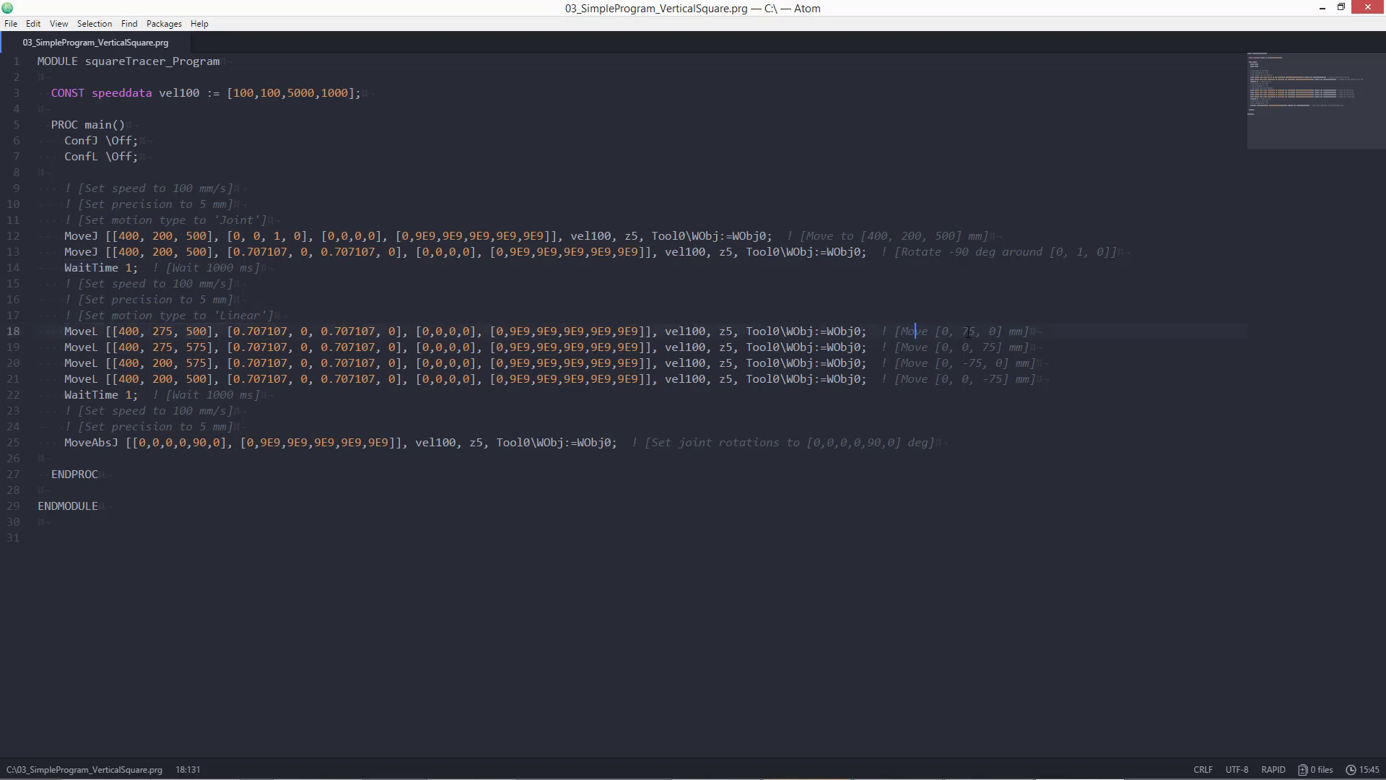
double_click(968, 331)
left_click(995, 347)
left_click(976, 363)
double_click(997, 379)
left_click(113, 395)
double_click(112, 395)
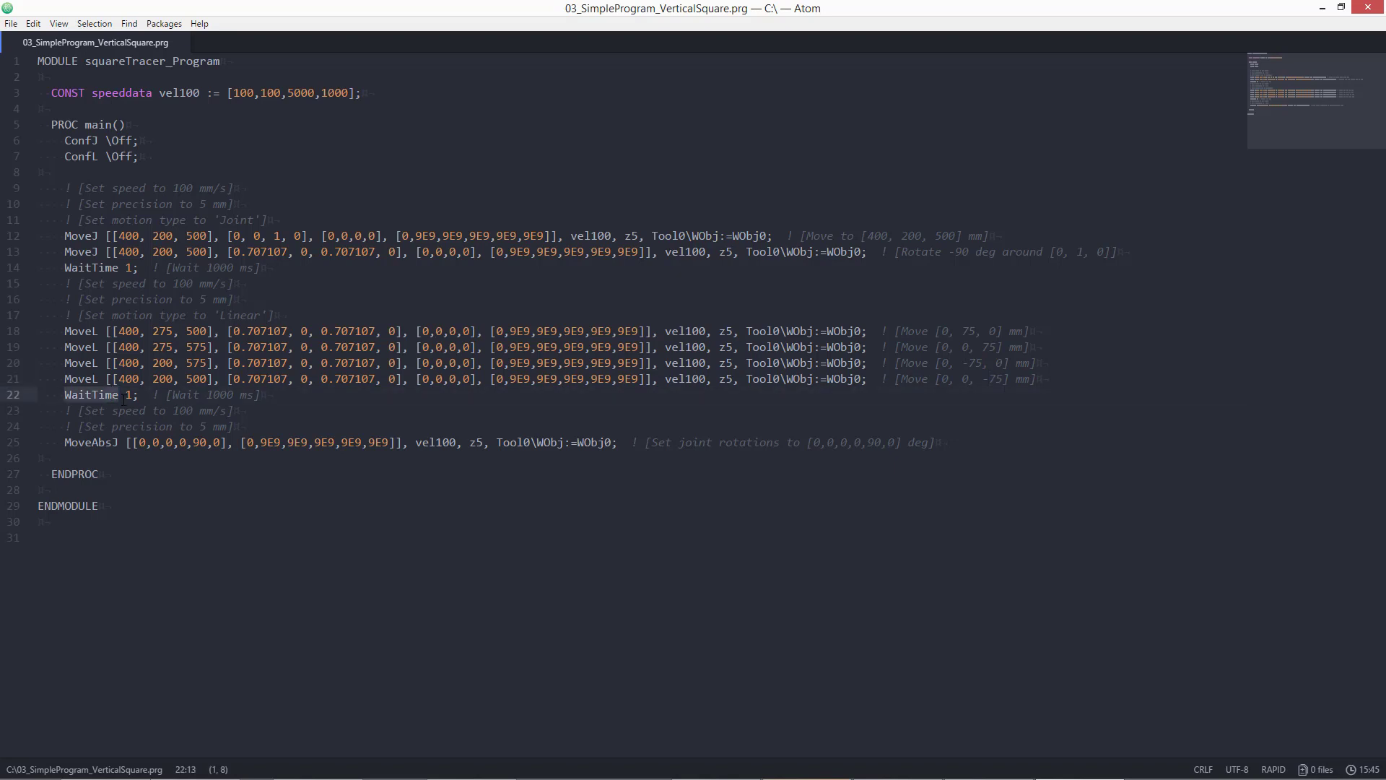
double_click(104, 442)
double_click(662, 443)
left_click_drag(695, 444, 782, 443)
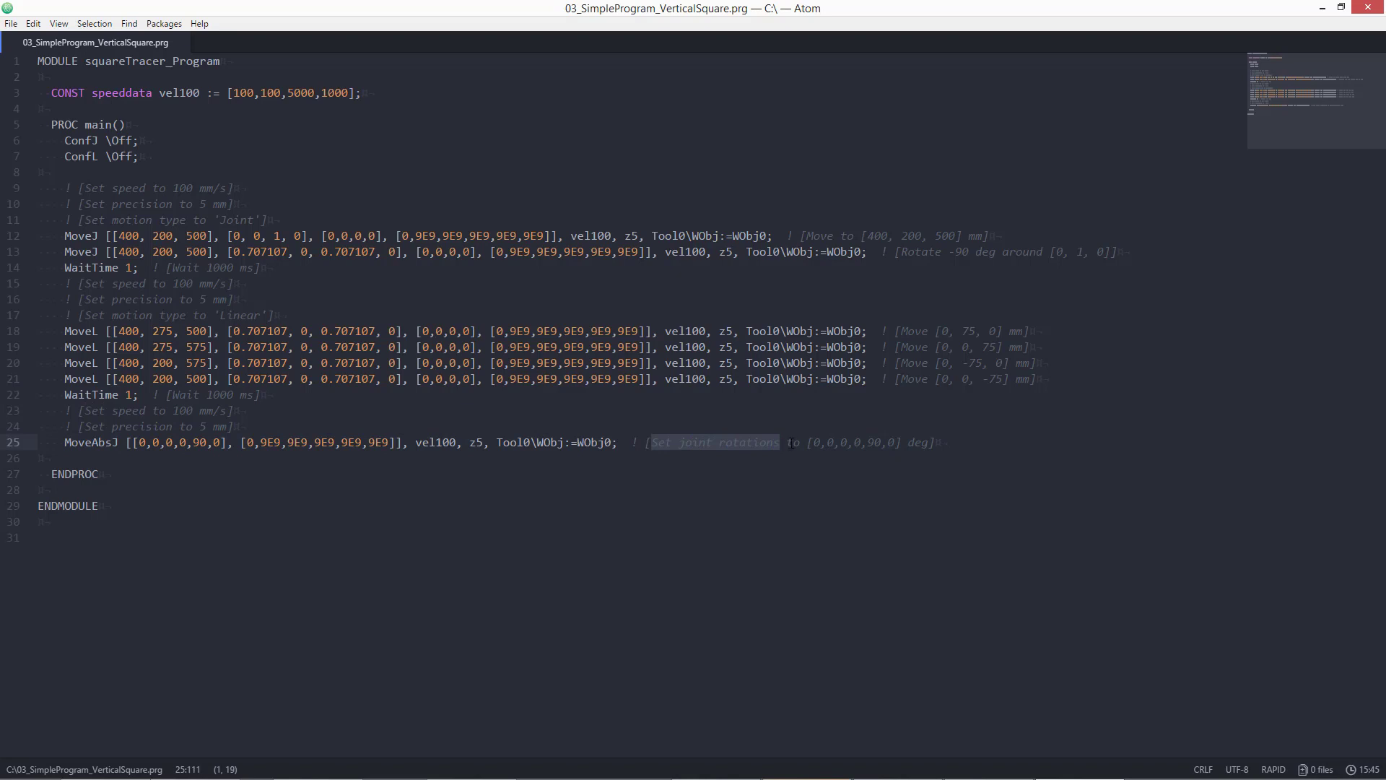
left_click(887, 442)
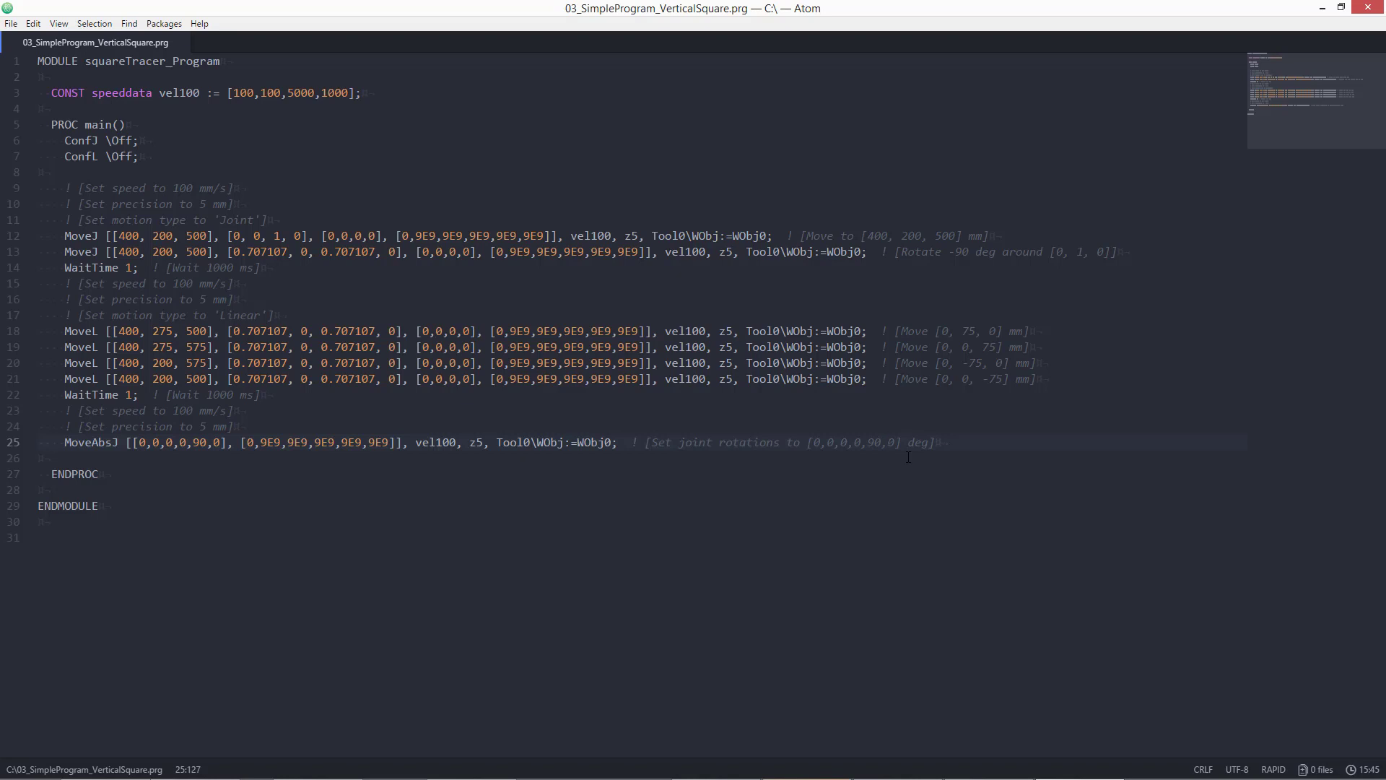
left_click_drag(873, 328, 64, 331)
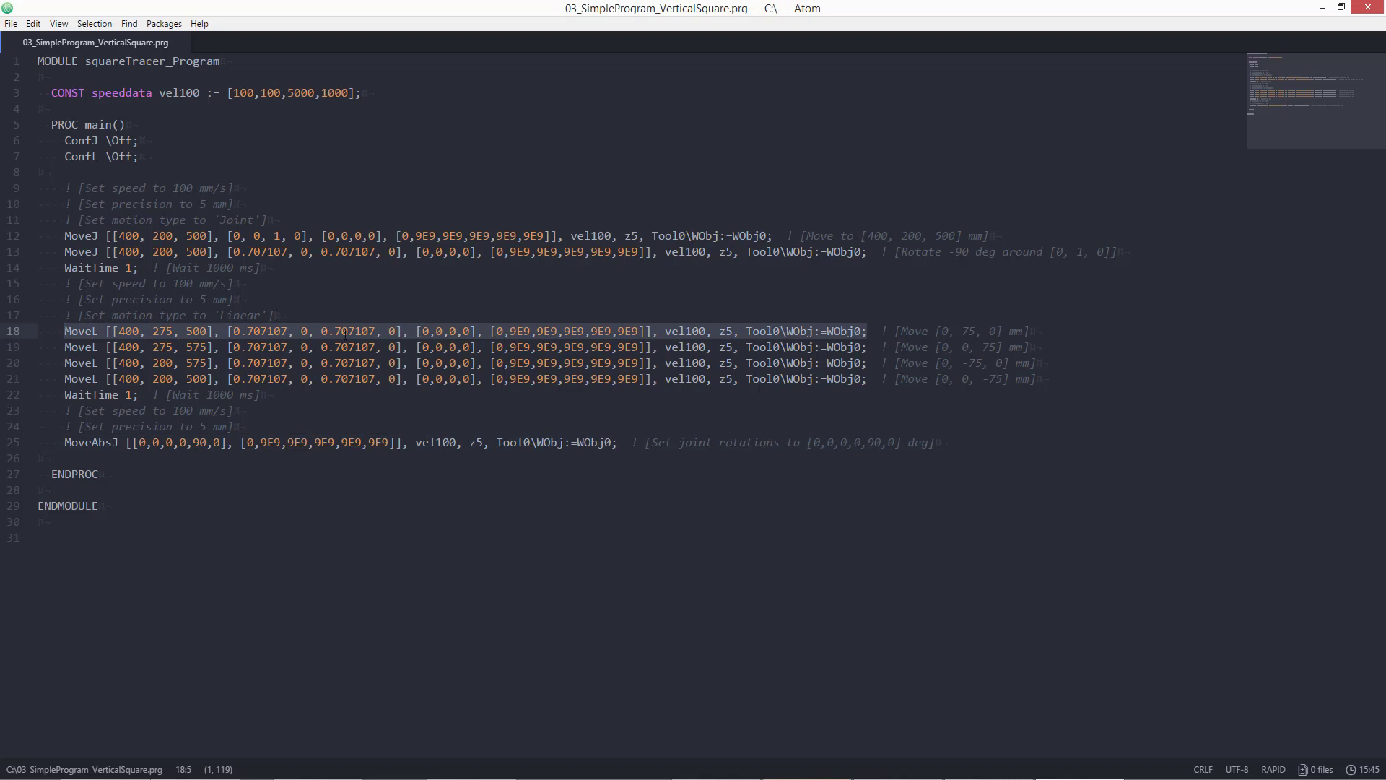
left_click(315, 331)
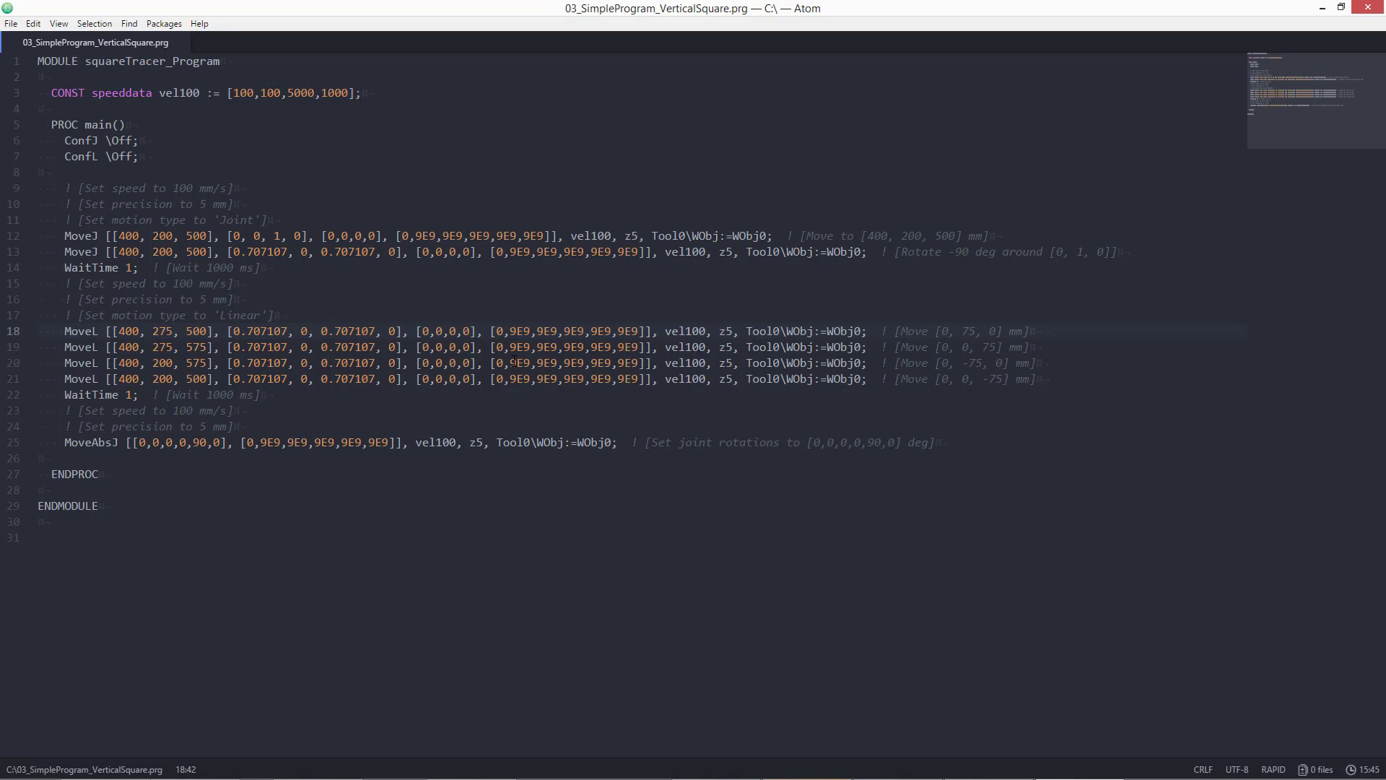
type("azxczx zxc")
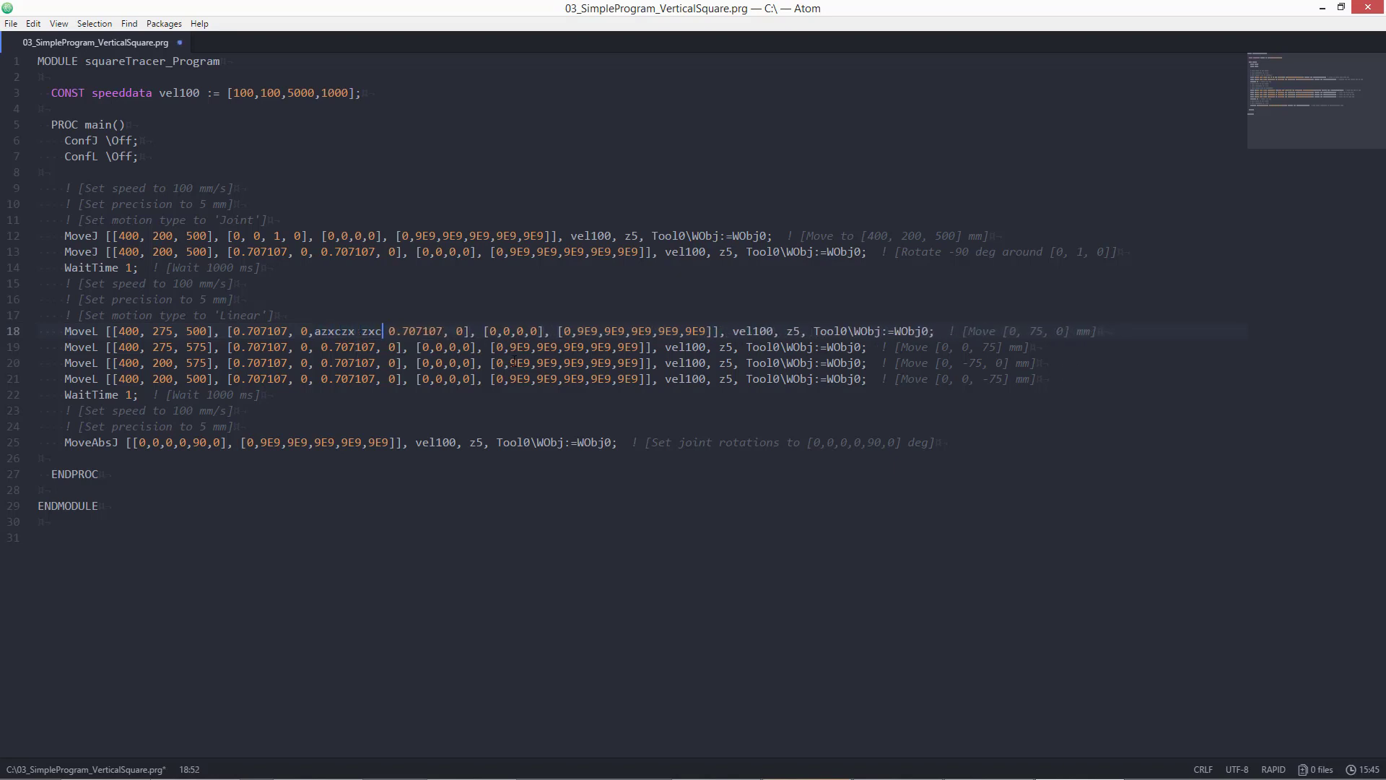
key("BackSpace")
key("BackSpace")
key("BackSpace")
key("BackSpace")
key("BackSpace")
key("BackSpace")
key("BackSpace")
key("BackSpace")
key("BackSpace")
key("BackSpace")
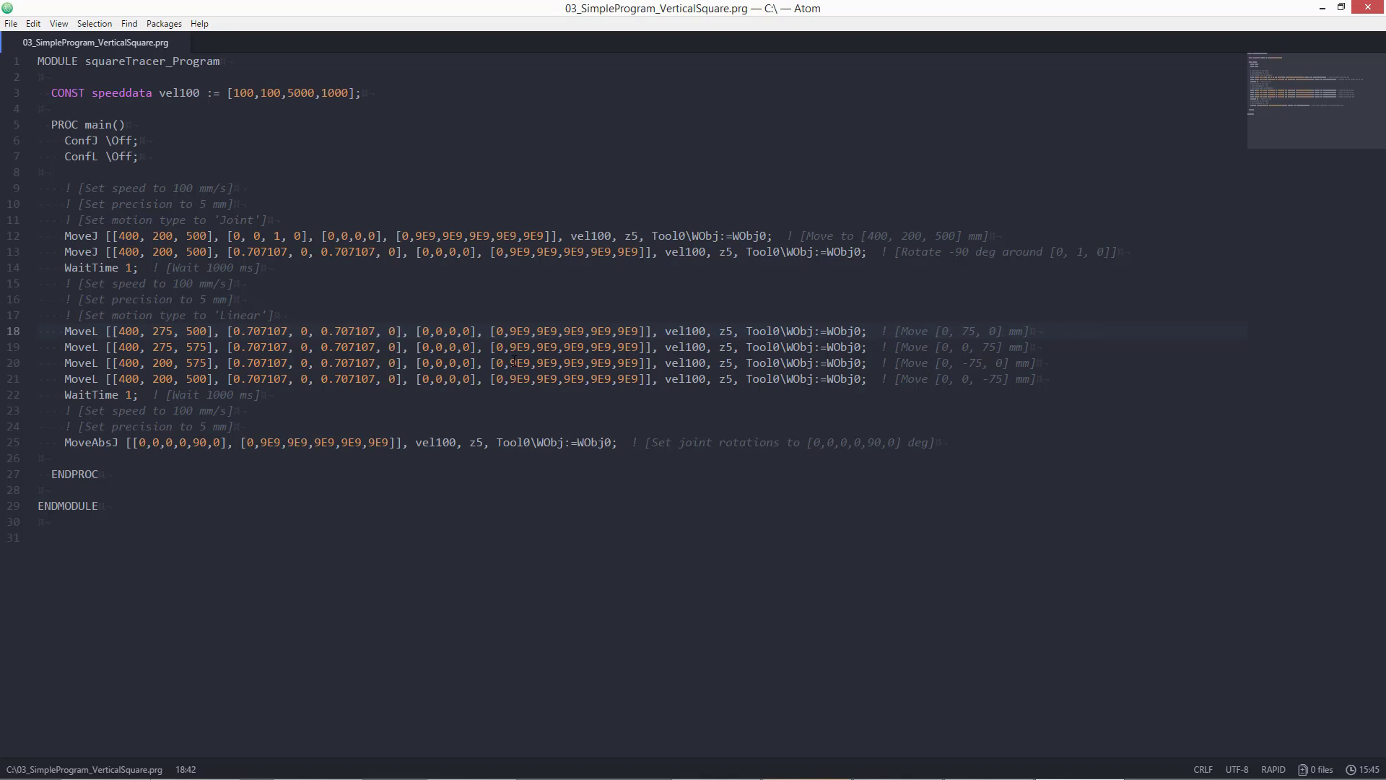